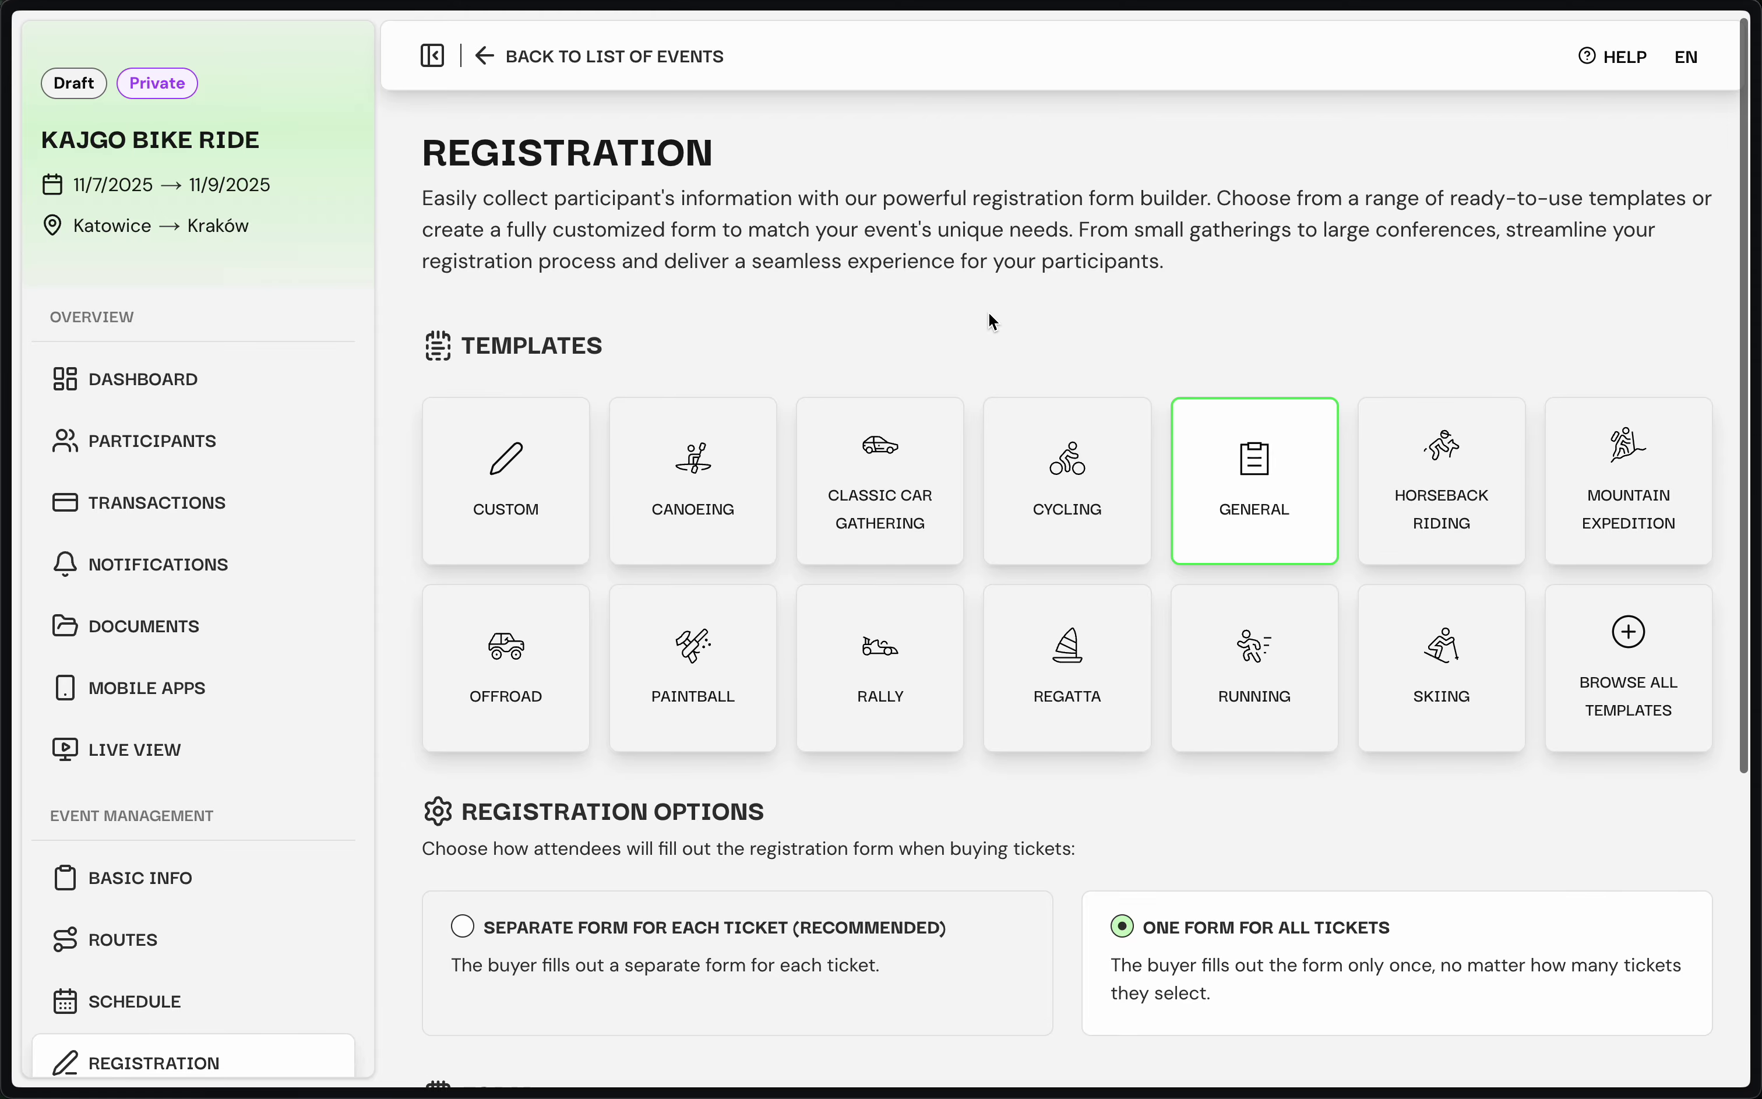
Browse the full collection of registration form templates and close it without choosing one
{"action": "scroll", "coordinate": [989, 314], "scroll_direction": "down", "scroll_amount": 1}
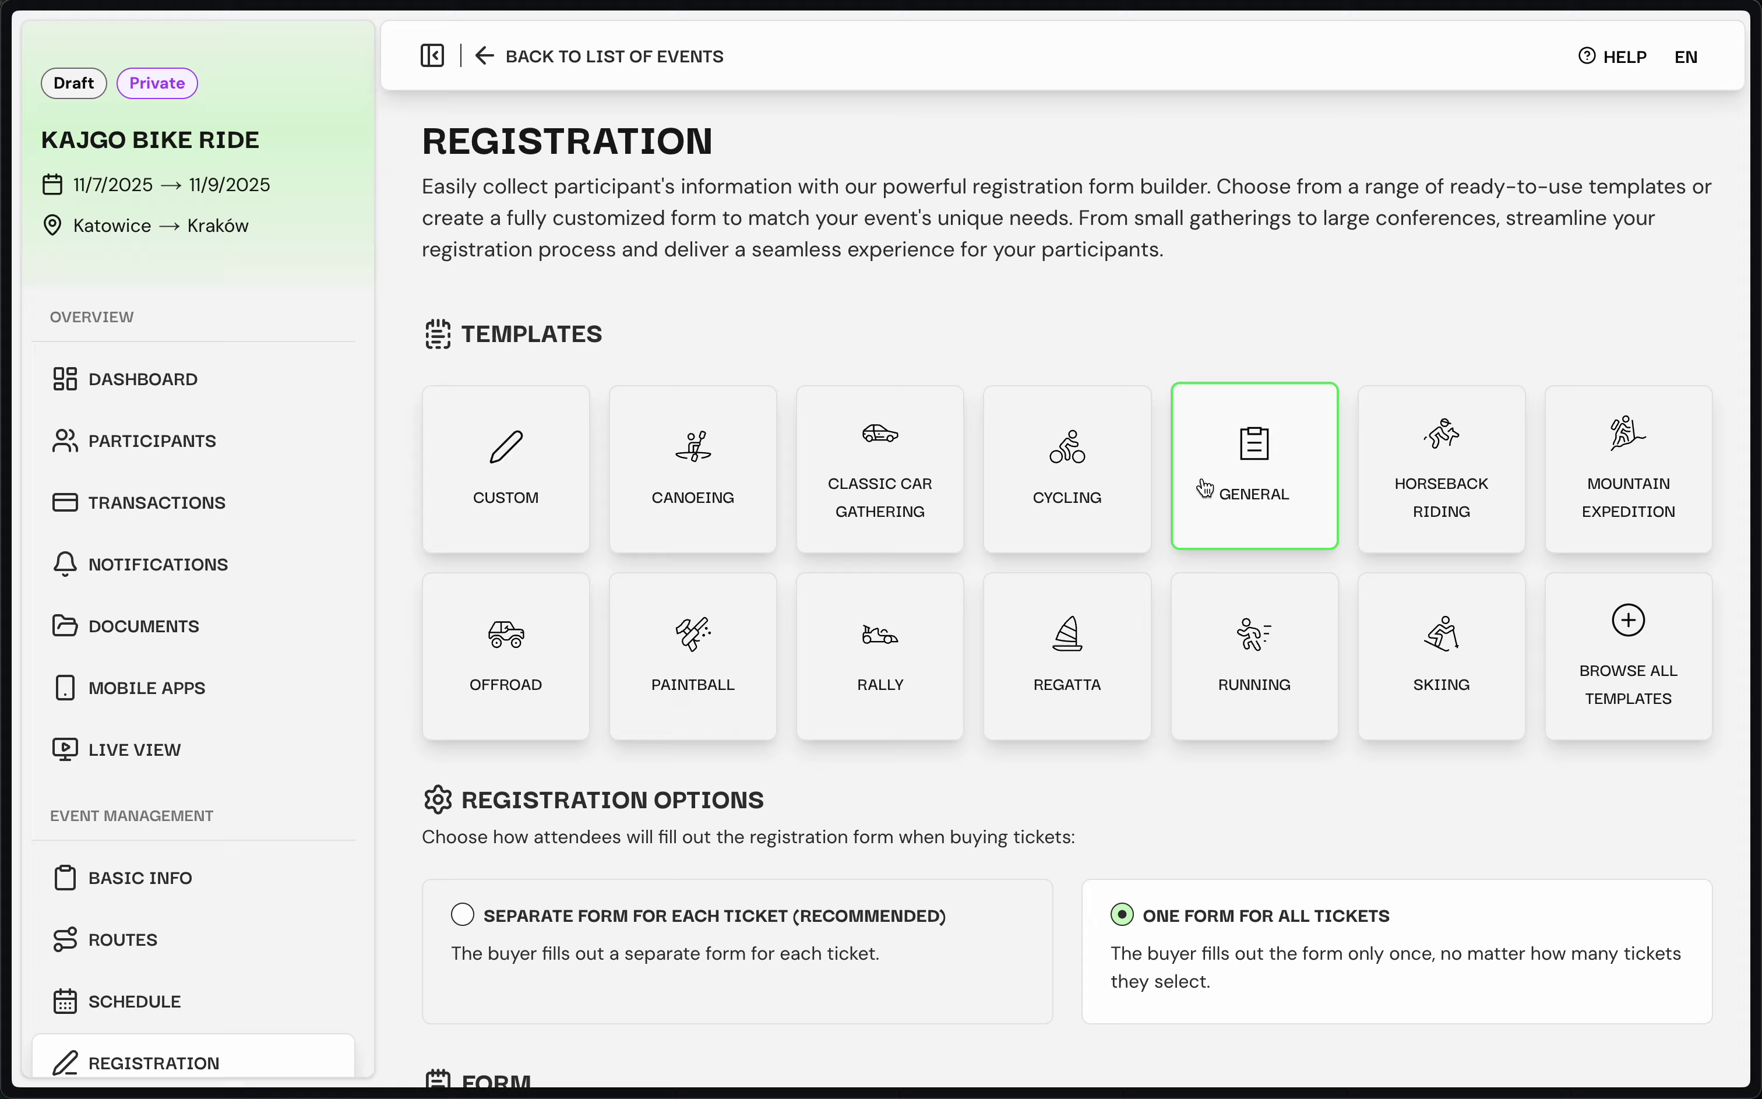
{"action": "scroll", "coordinate": [1146, 342], "scroll_direction": "down", "scroll_amount": 2}
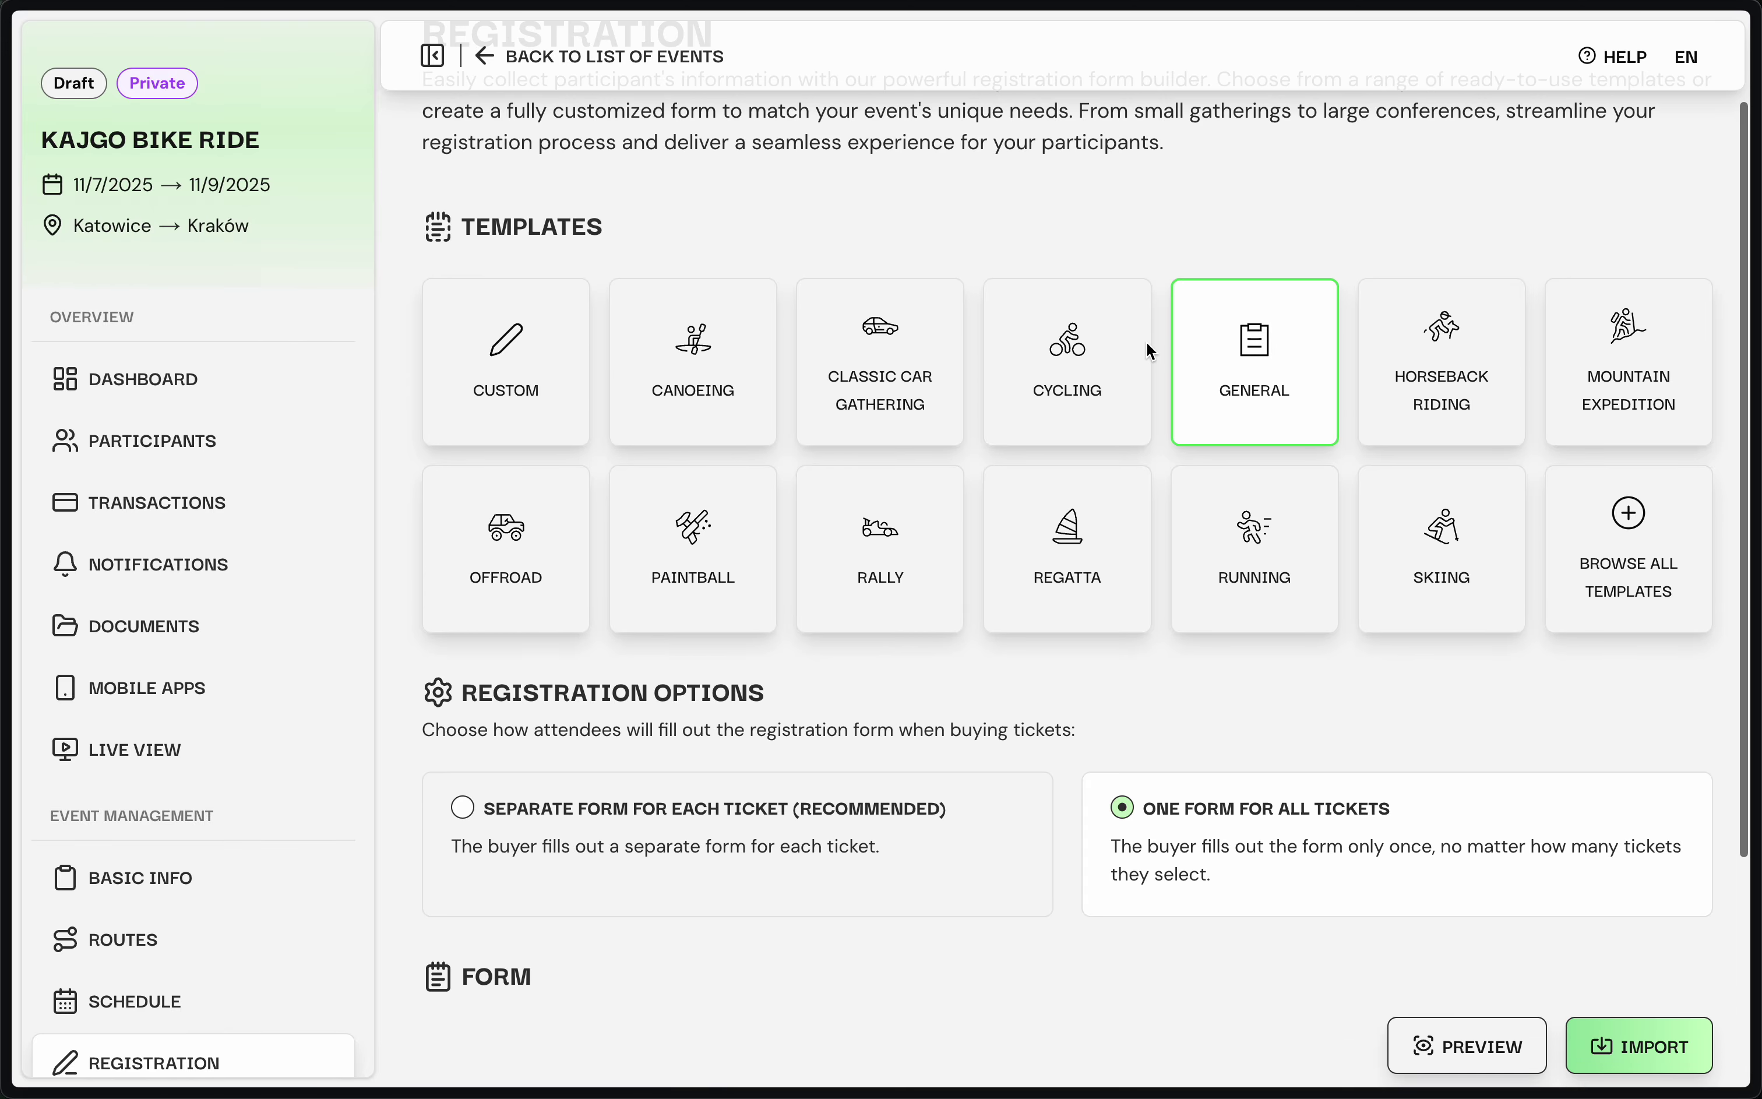
{"action": "scroll", "coordinate": [1147, 344], "scroll_direction": "down", "scroll_amount": 1}
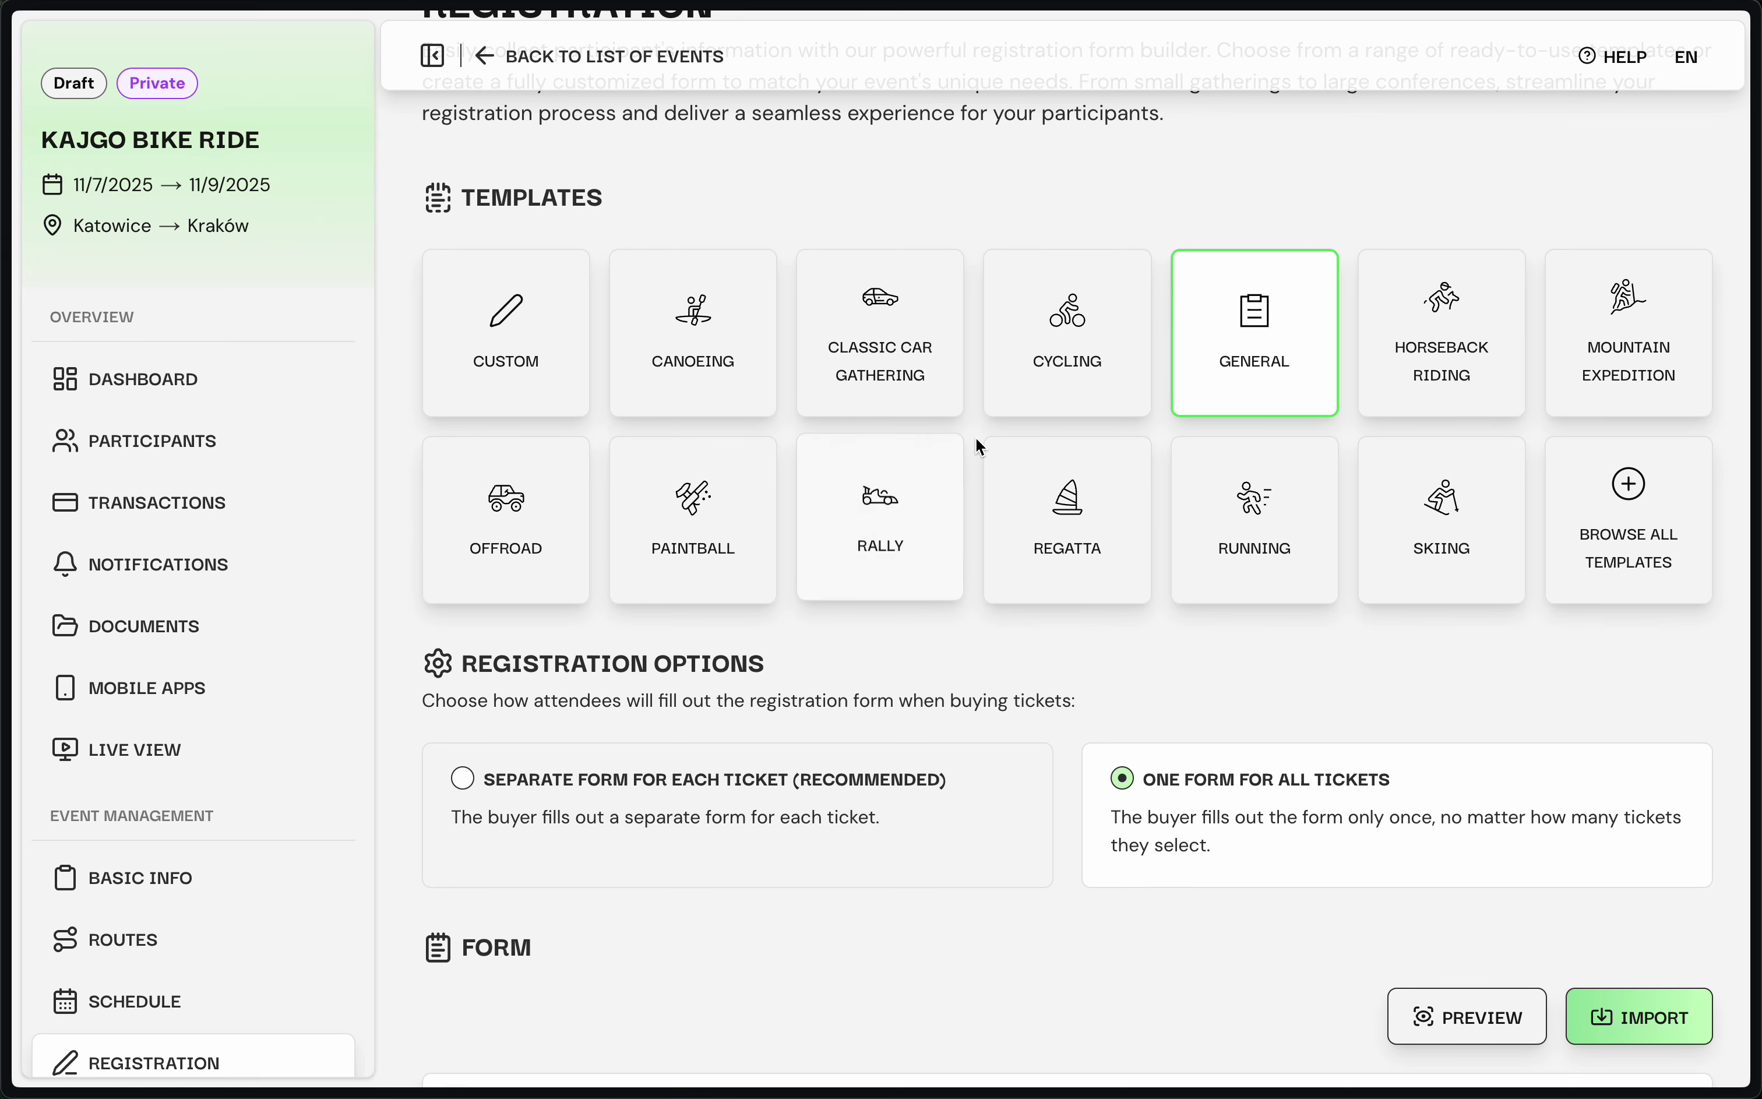
{"action": "scroll", "coordinate": [971, 435], "scroll_direction": "down", "scroll_amount": 3}
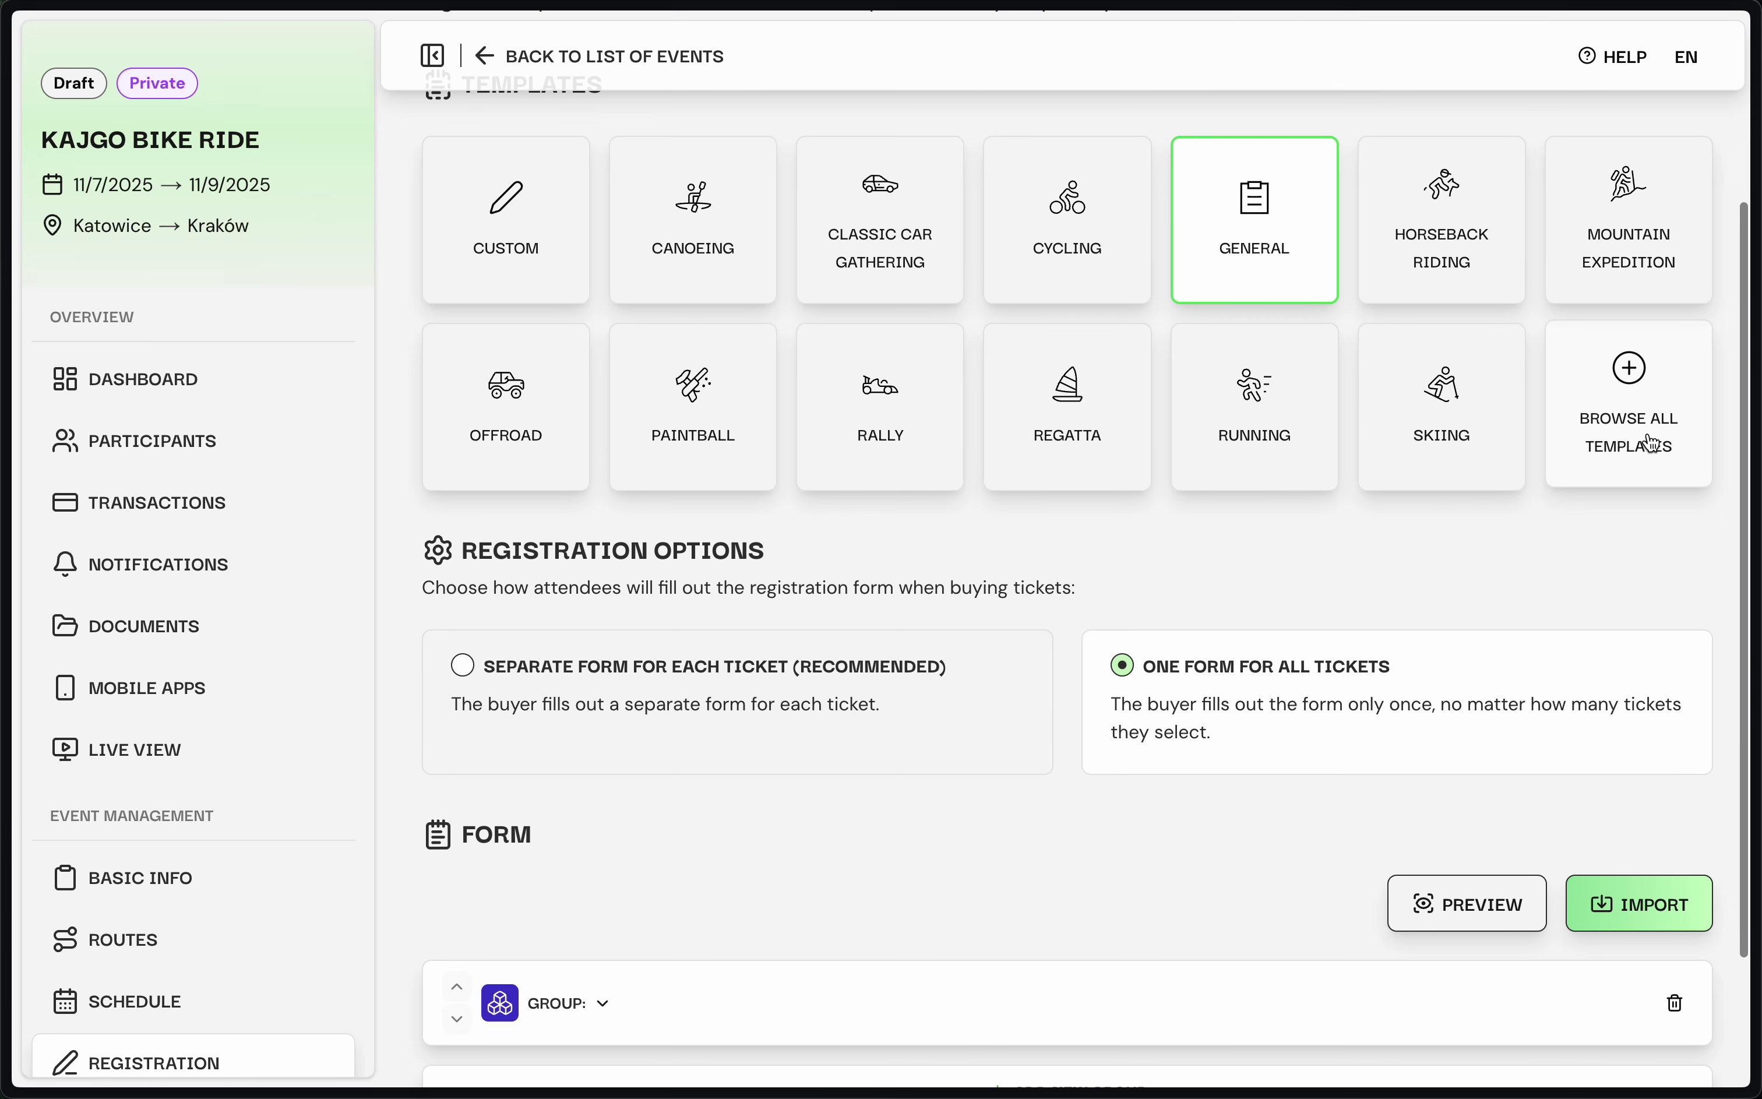
{"action": "left_click", "coordinate": [1621, 399]}
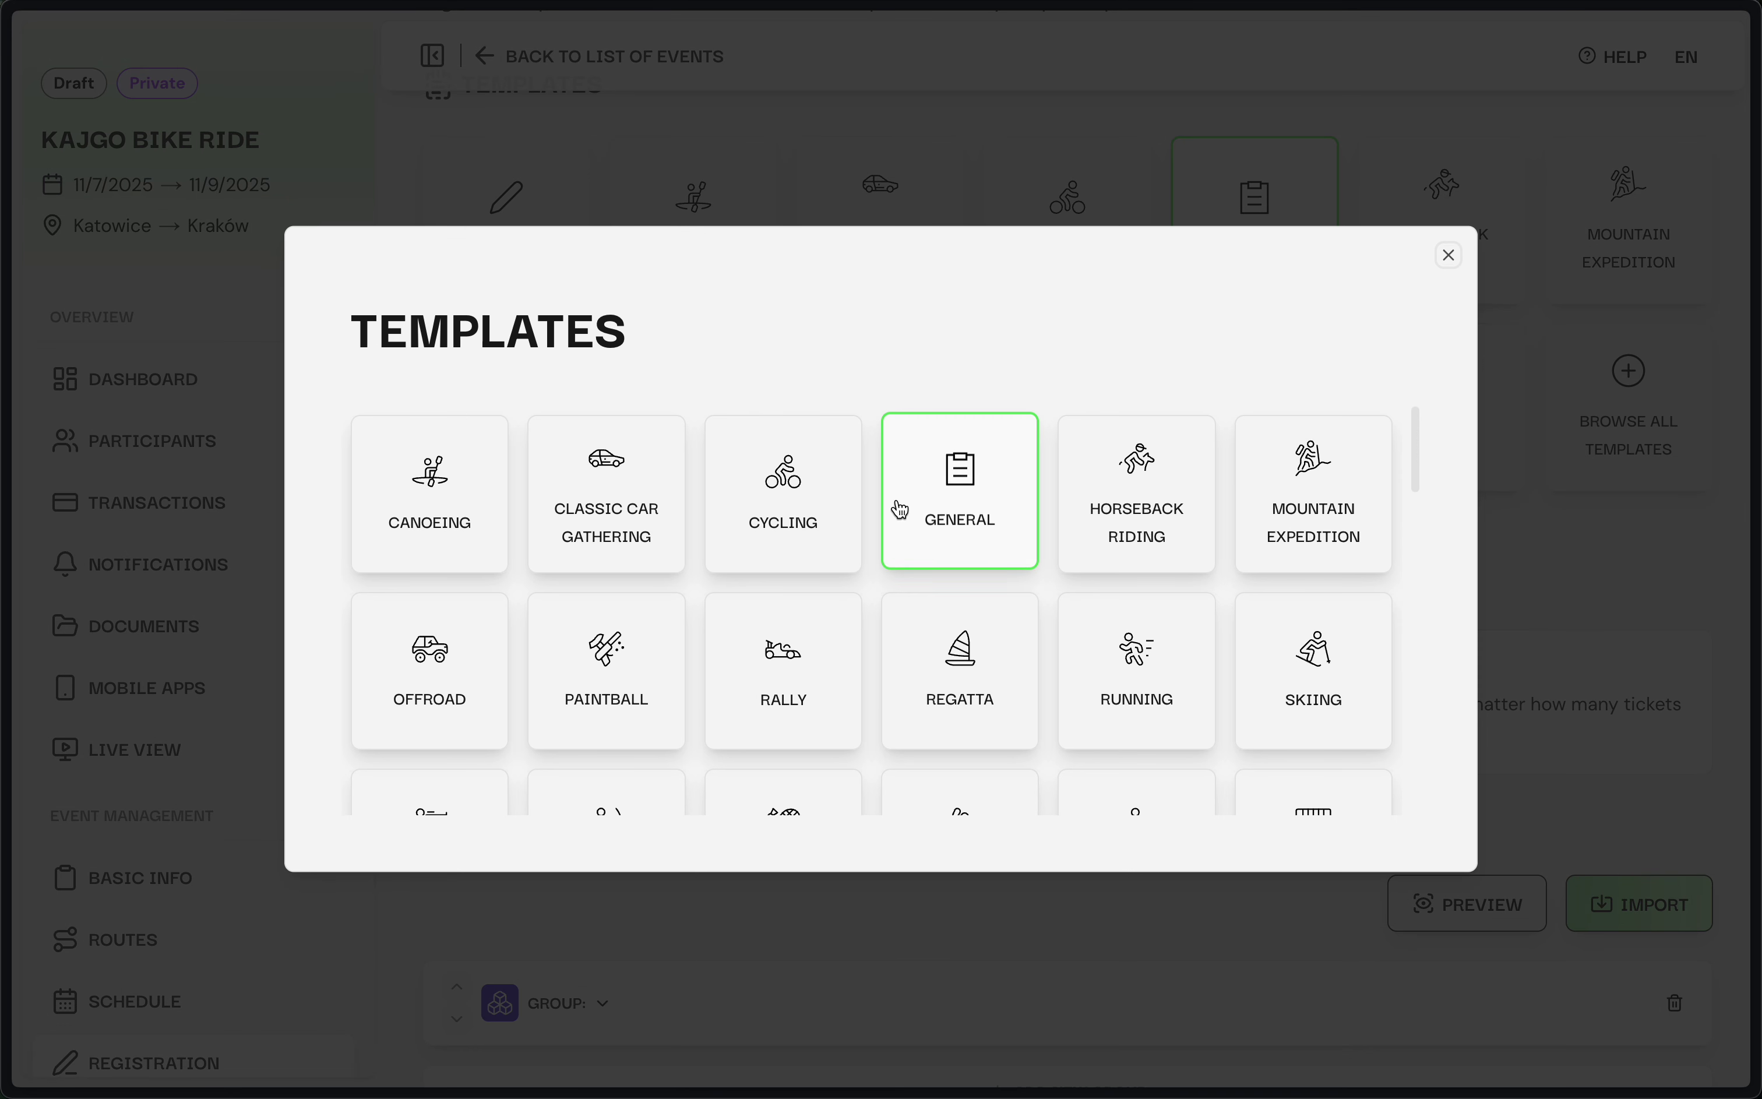
{"action": "scroll", "coordinate": [897, 508], "scroll_direction": "down", "scroll_amount": 5}
{"action": "scroll", "coordinate": [807, 614], "scroll_direction": "down", "scroll_amount": 8}
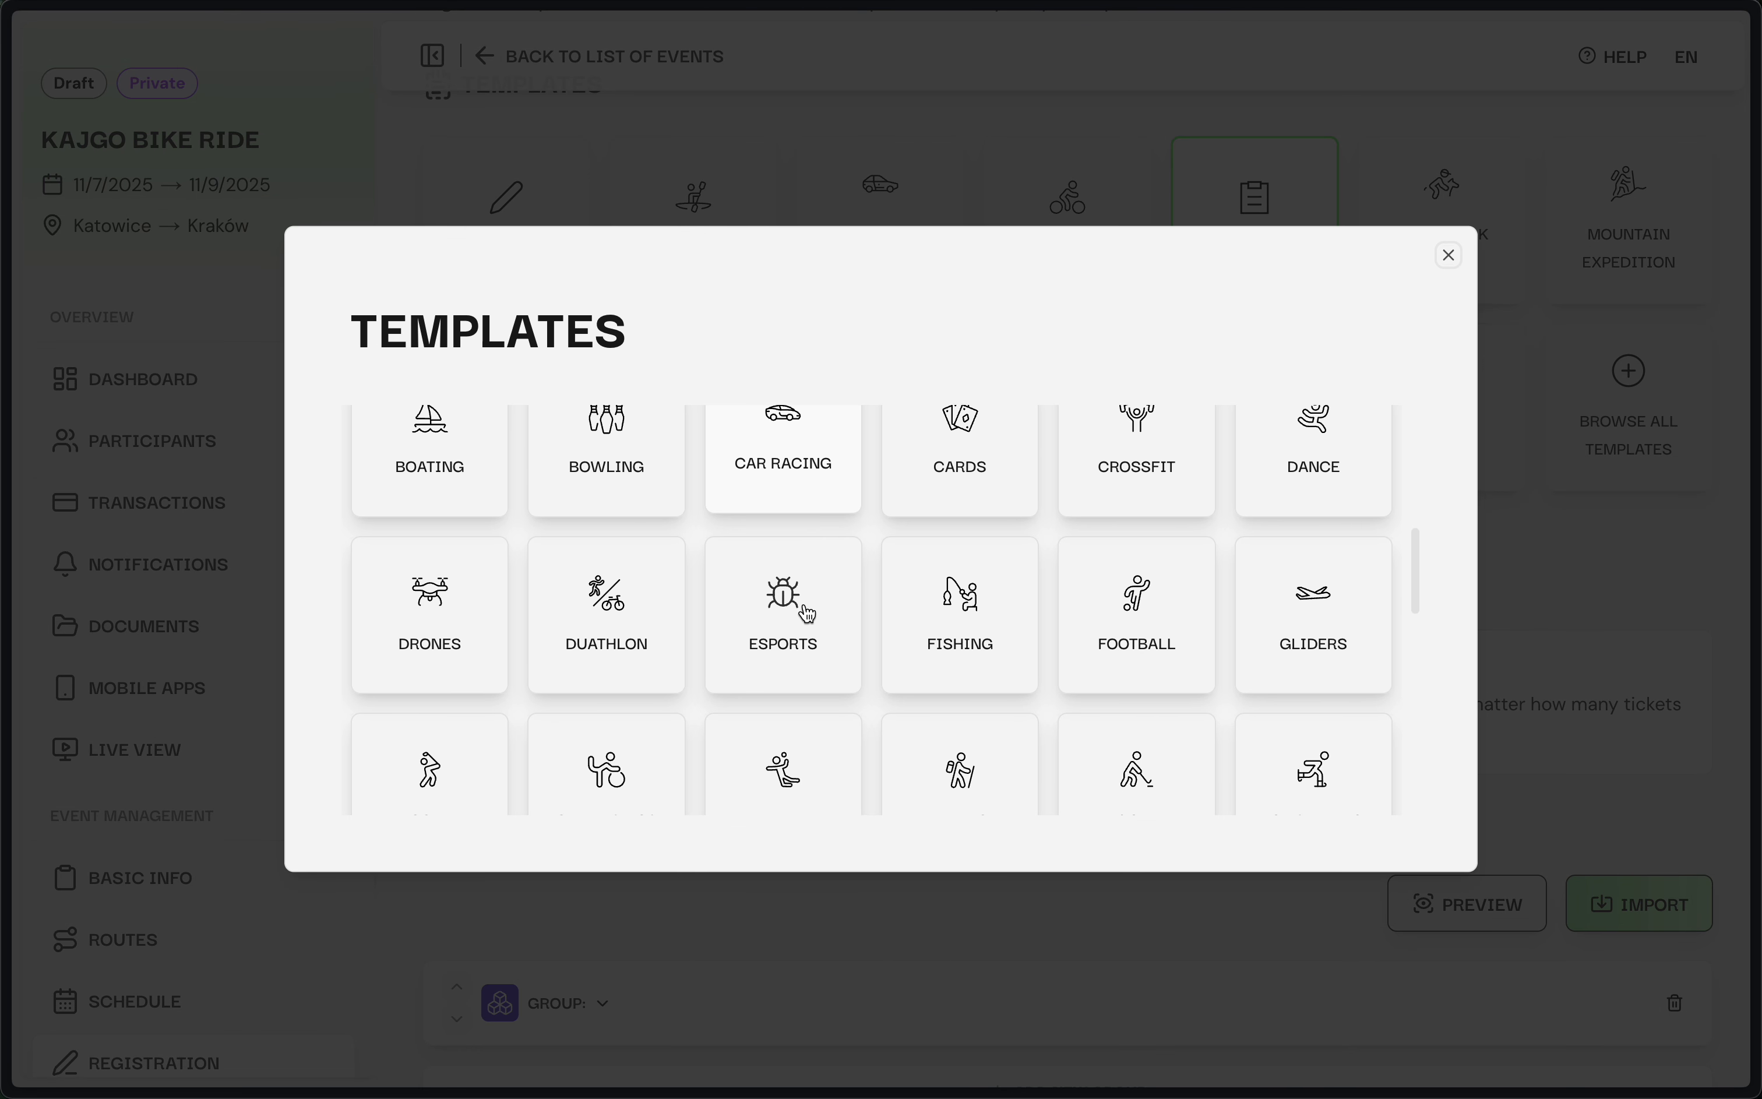
{"action": "scroll", "coordinate": [807, 614], "scroll_direction": "down", "scroll_amount": 5}
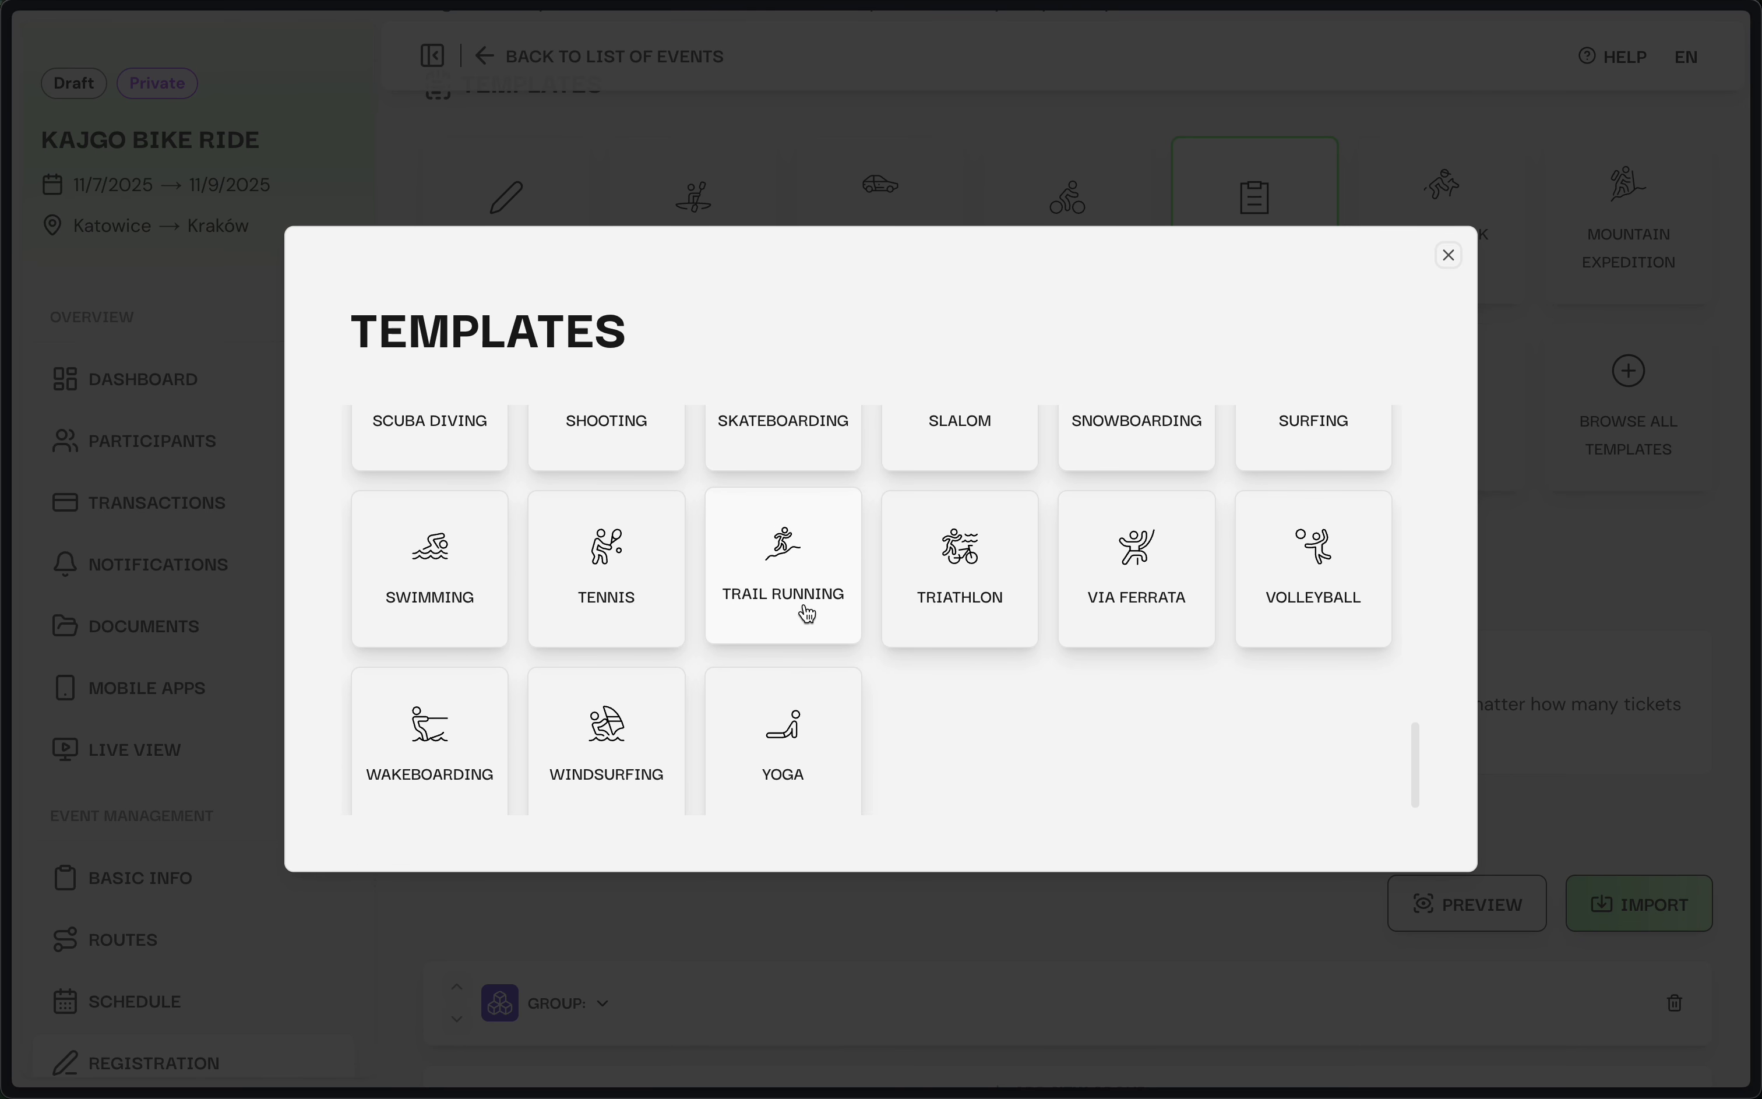
{"action": "scroll", "coordinate": [807, 614], "scroll_direction": "up", "scroll_amount": 15}
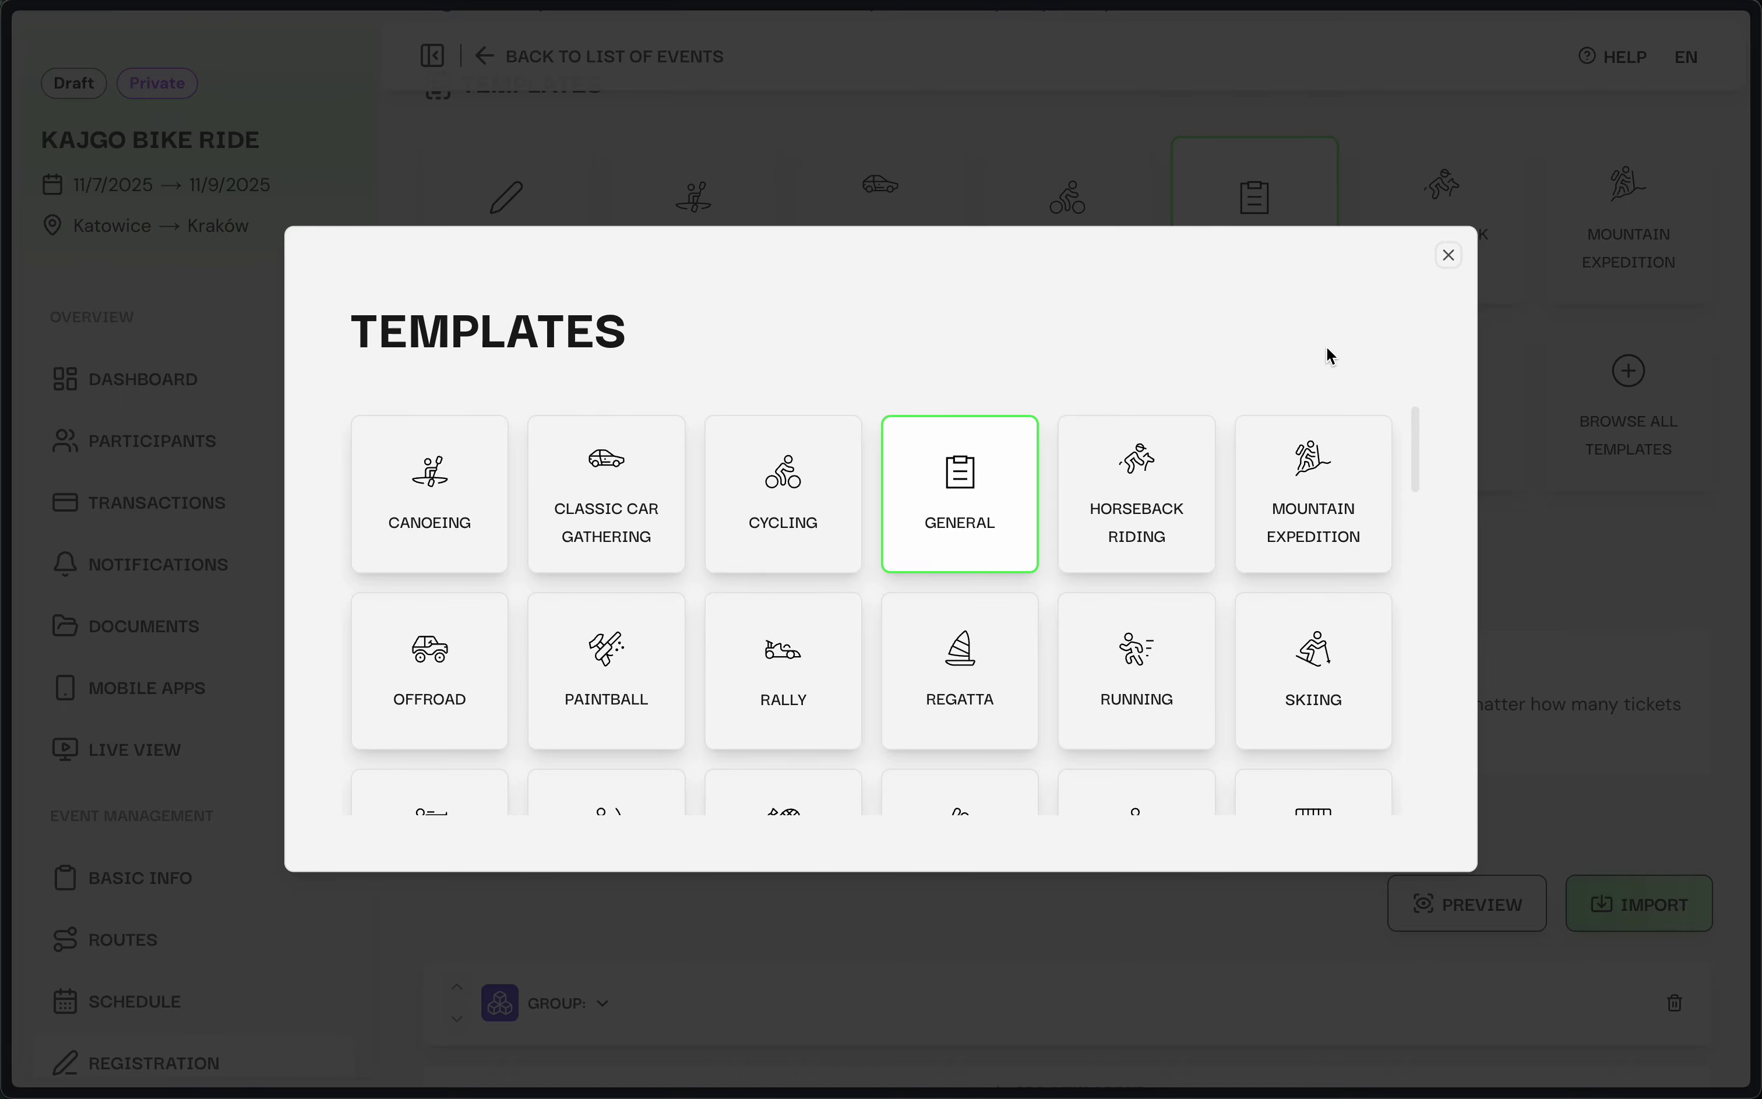
{"action": "left_click", "coordinate": [1448, 256]}
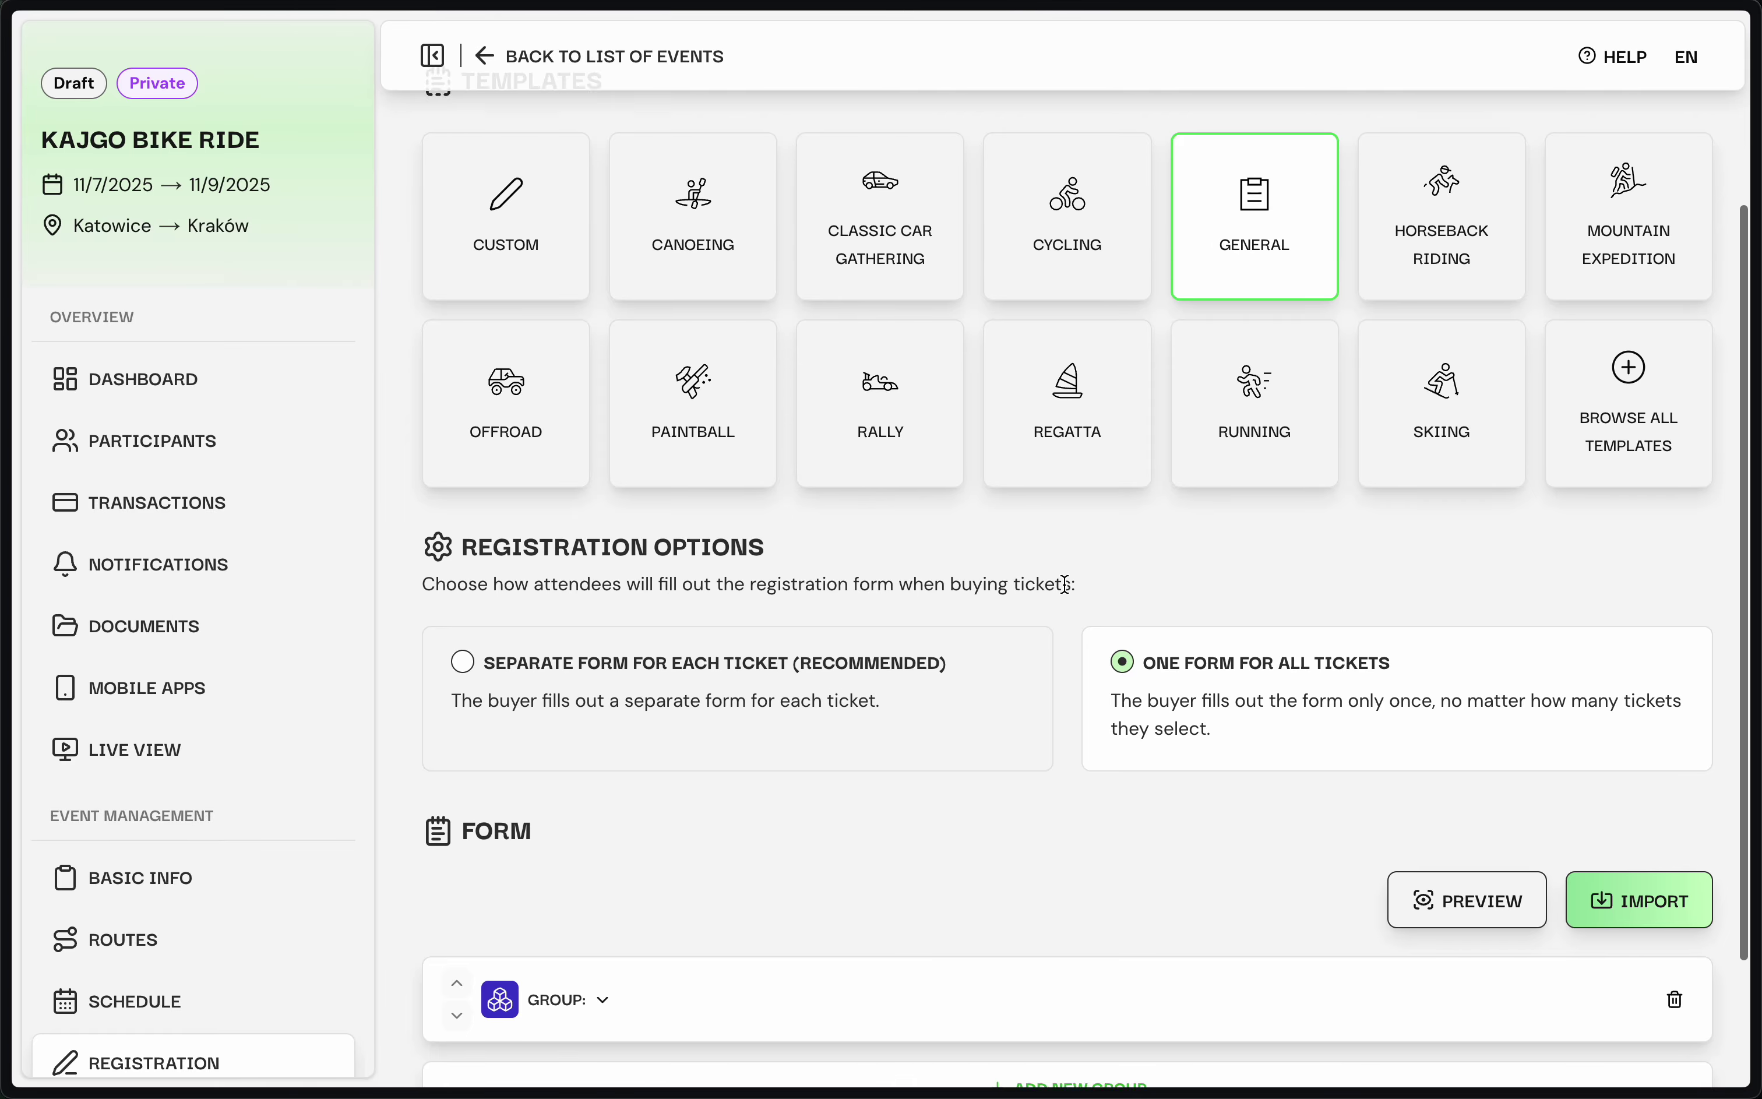
Try the separate form for each ticket option and switch registration back to one form for all tickets
{"action": "scroll", "coordinate": [1065, 584], "scroll_direction": "down", "scroll_amount": 3}
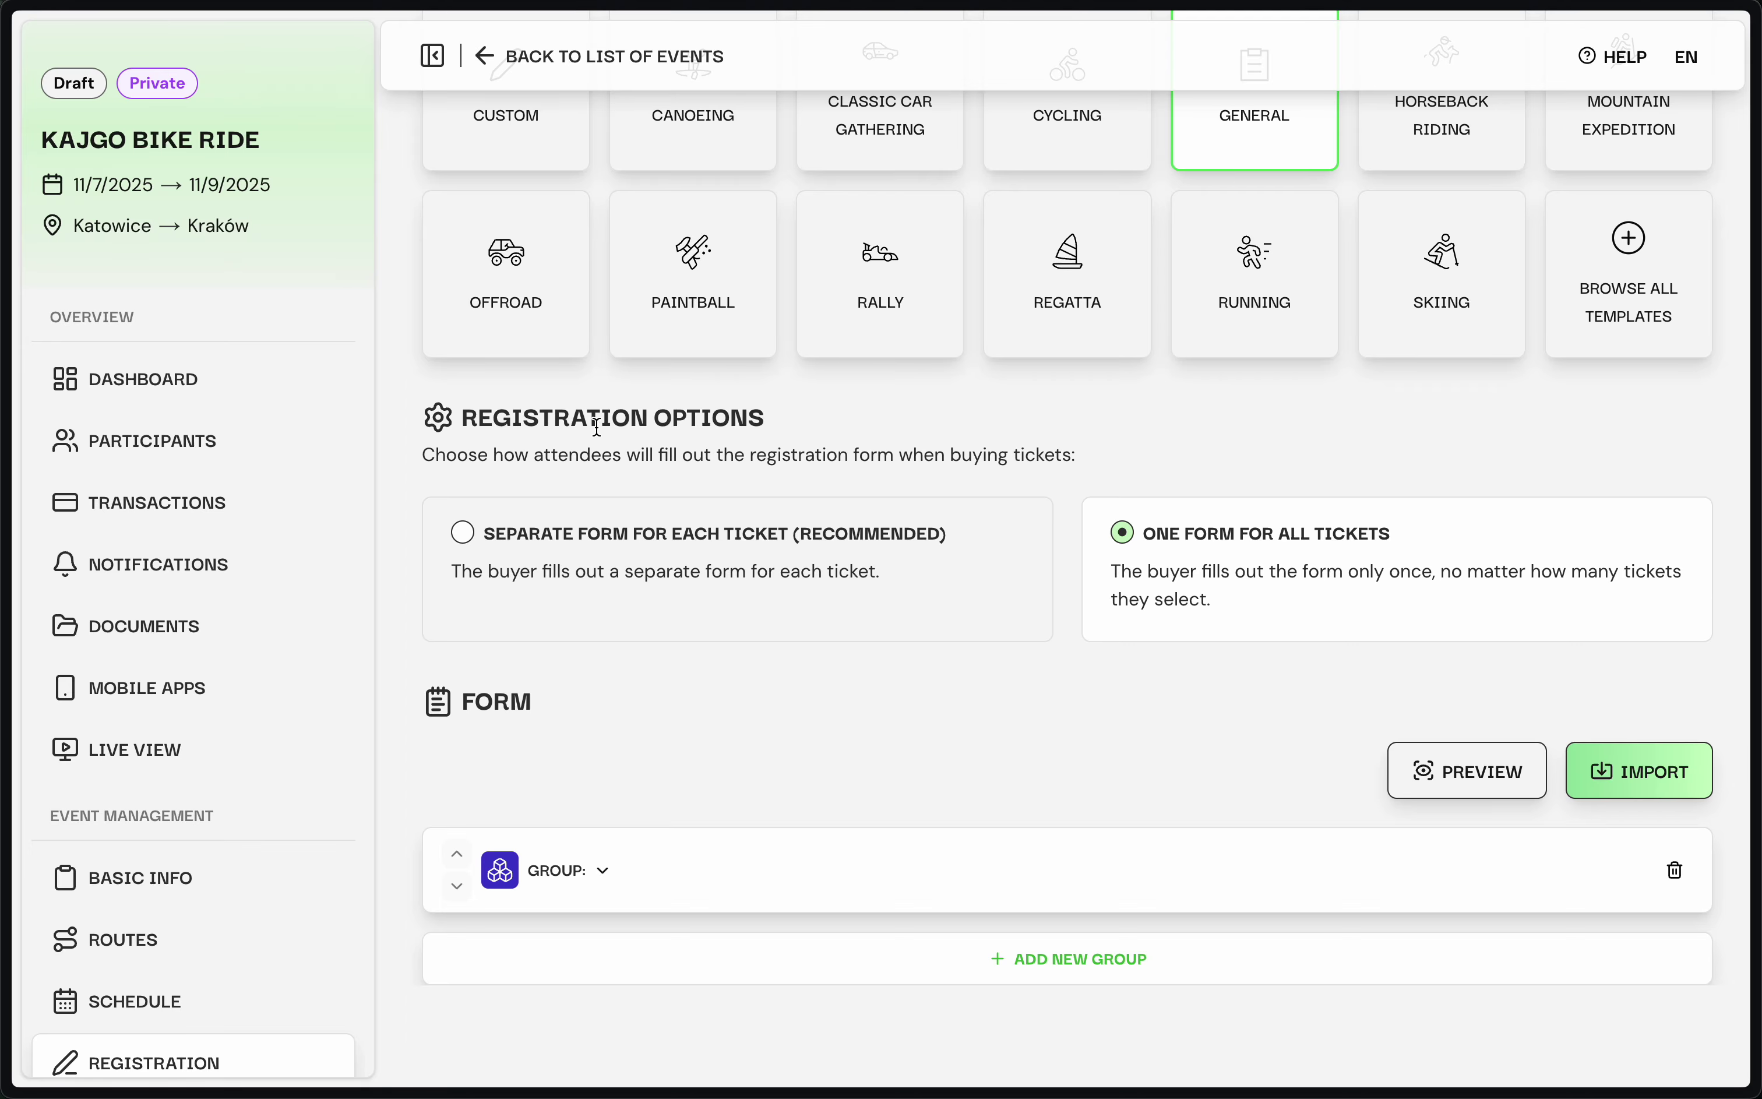
{"action": "scroll", "coordinate": [596, 427], "scroll_direction": "down", "scroll_amount": 1}
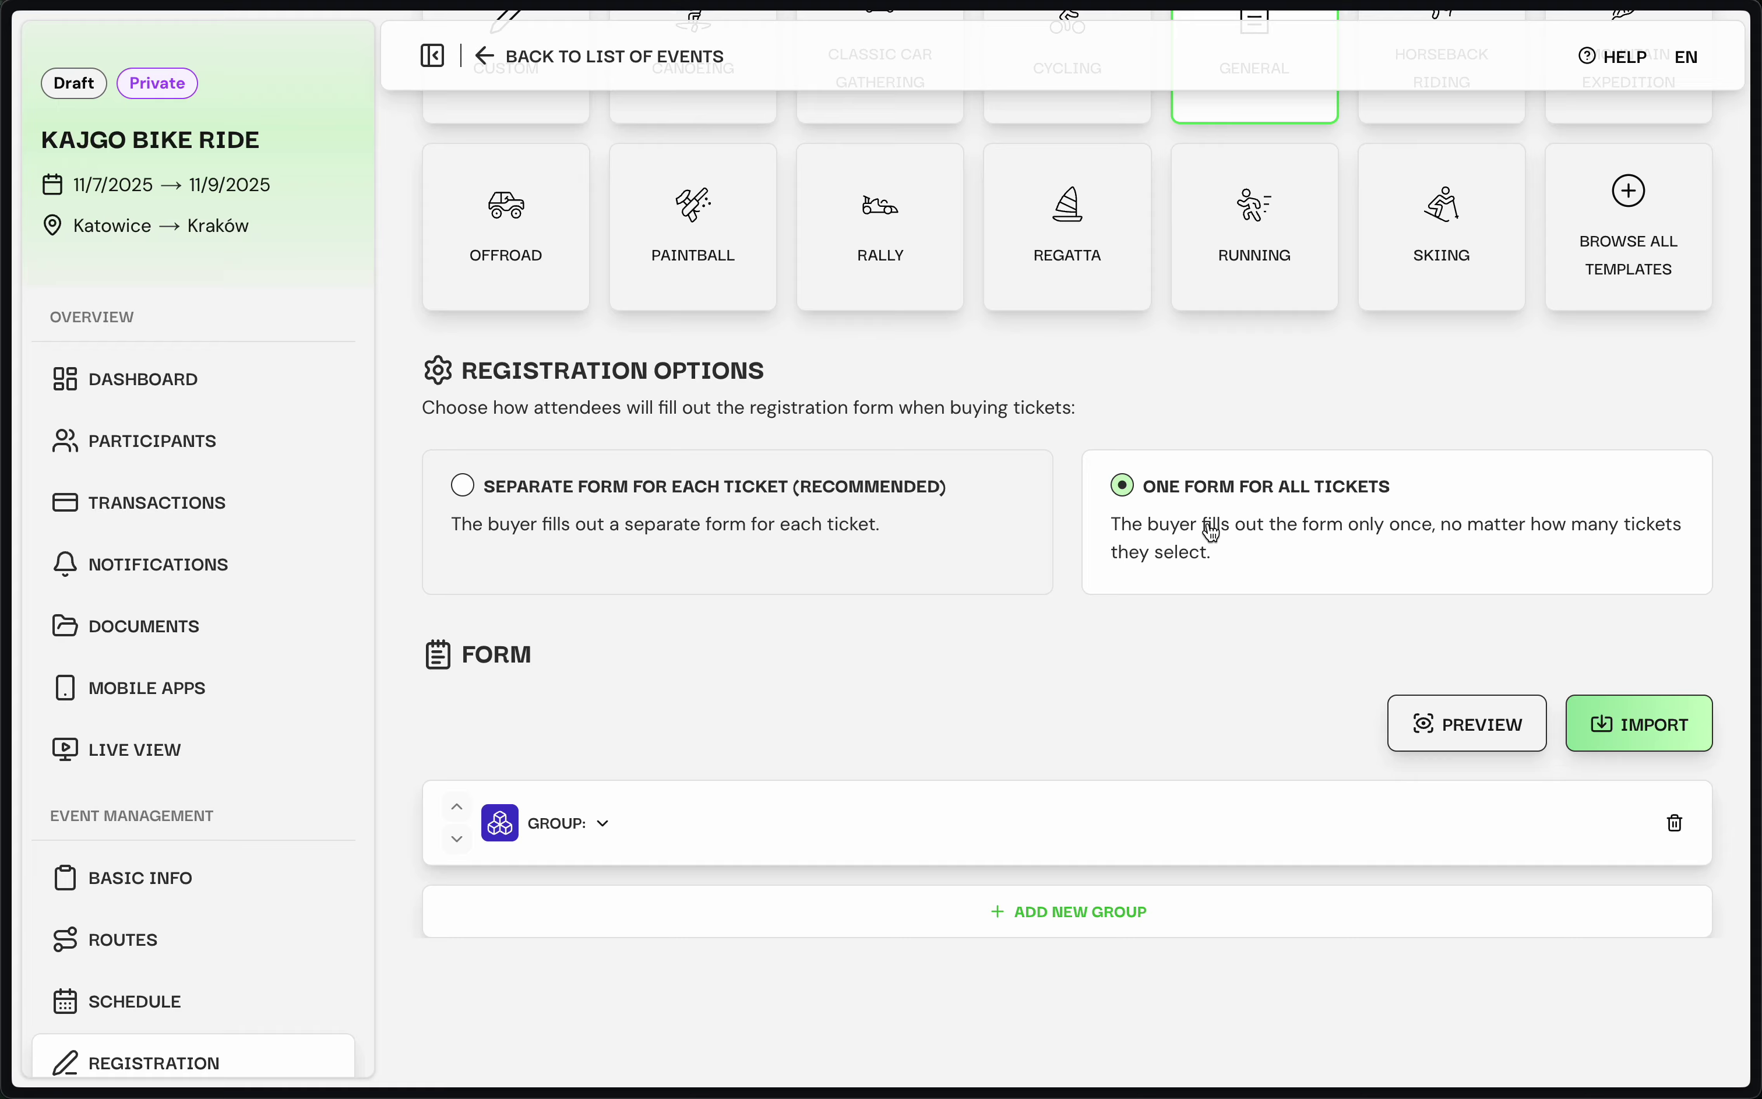
{"action": "left_click", "coordinate": [967, 545]}
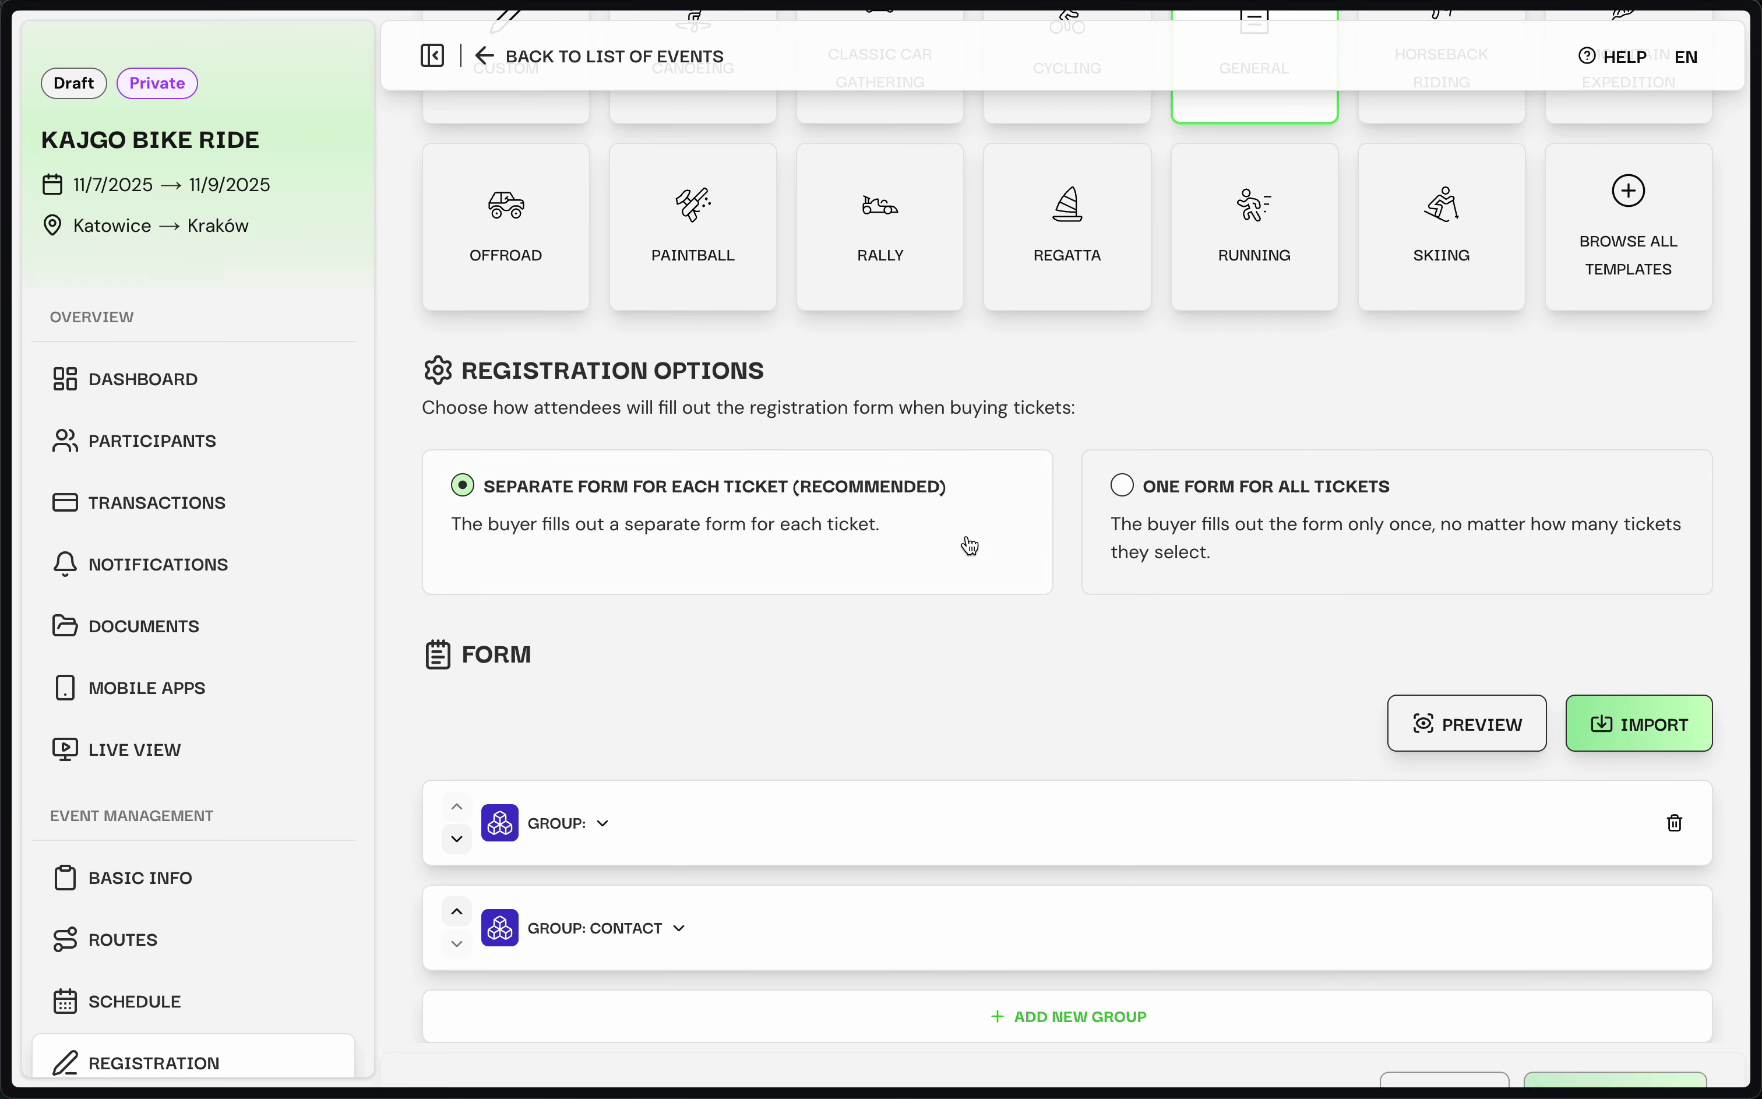
{"action": "left_click", "coordinate": [1236, 544]}
{"action": "left_click", "coordinate": [869, 529]}
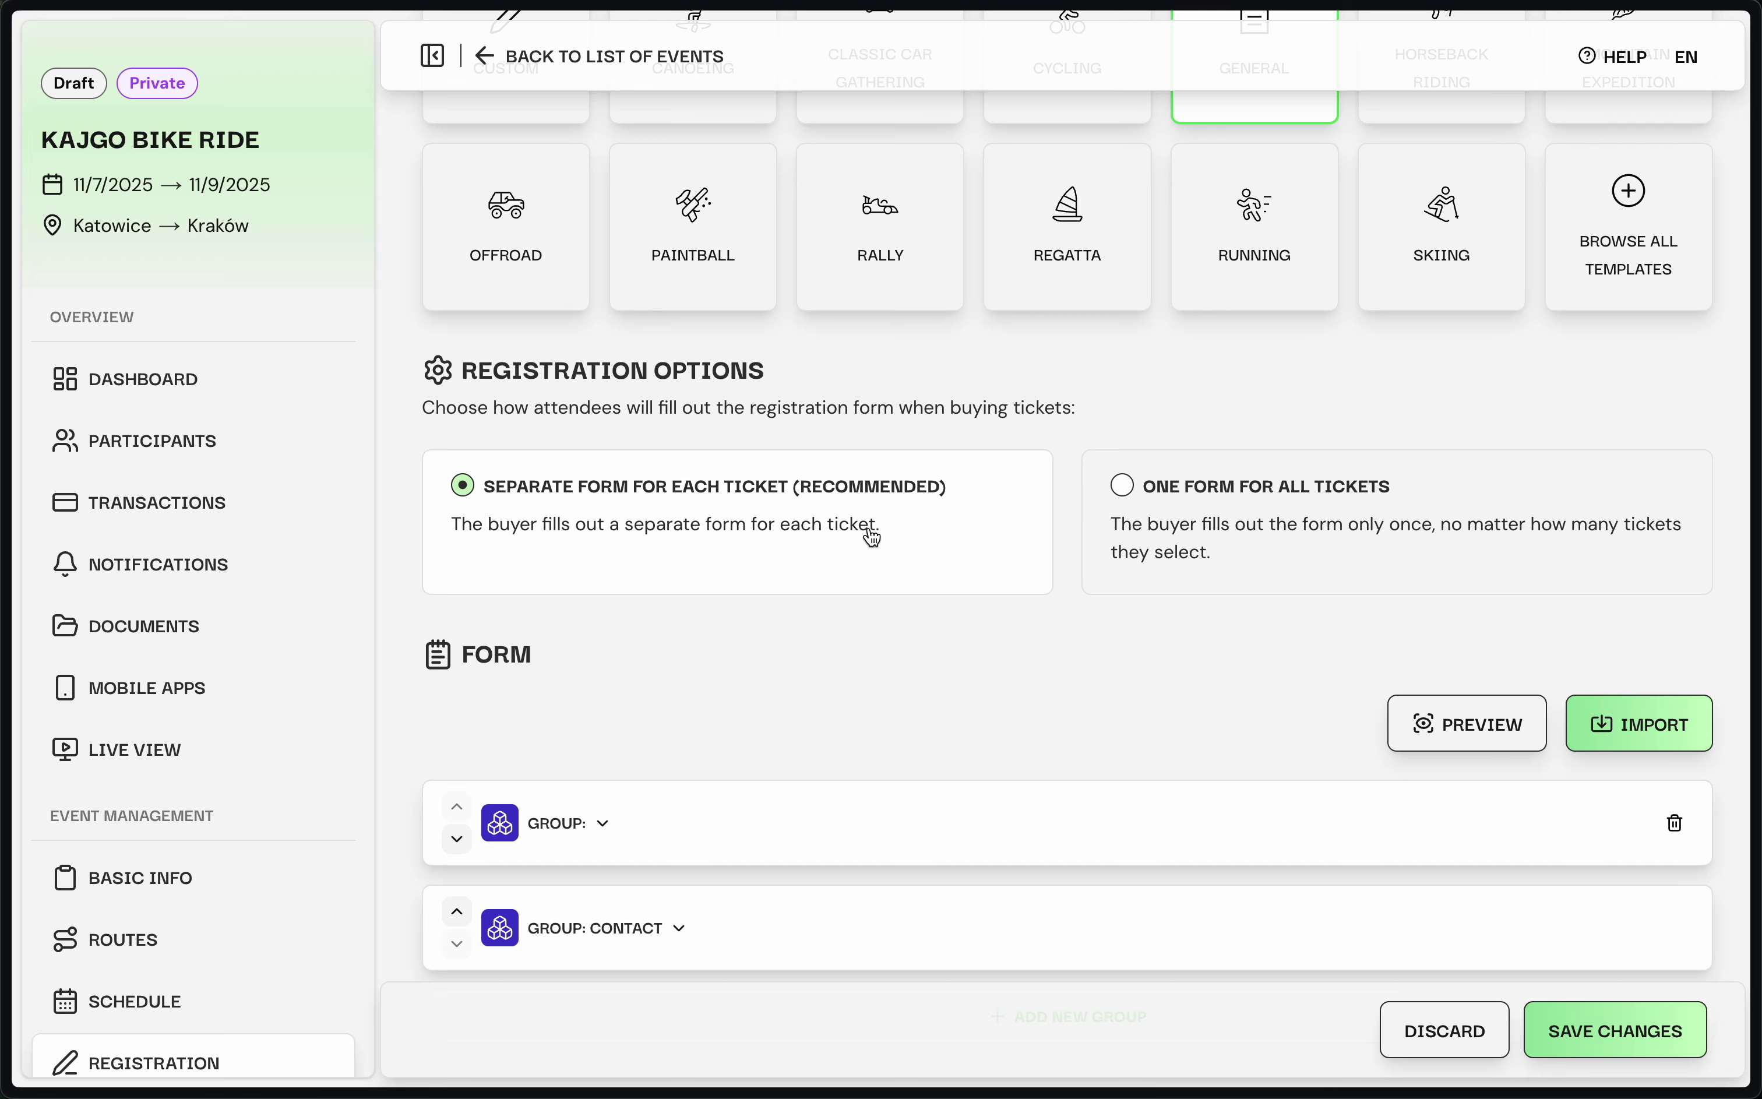
{"action": "left_click", "coordinate": [1238, 556]}
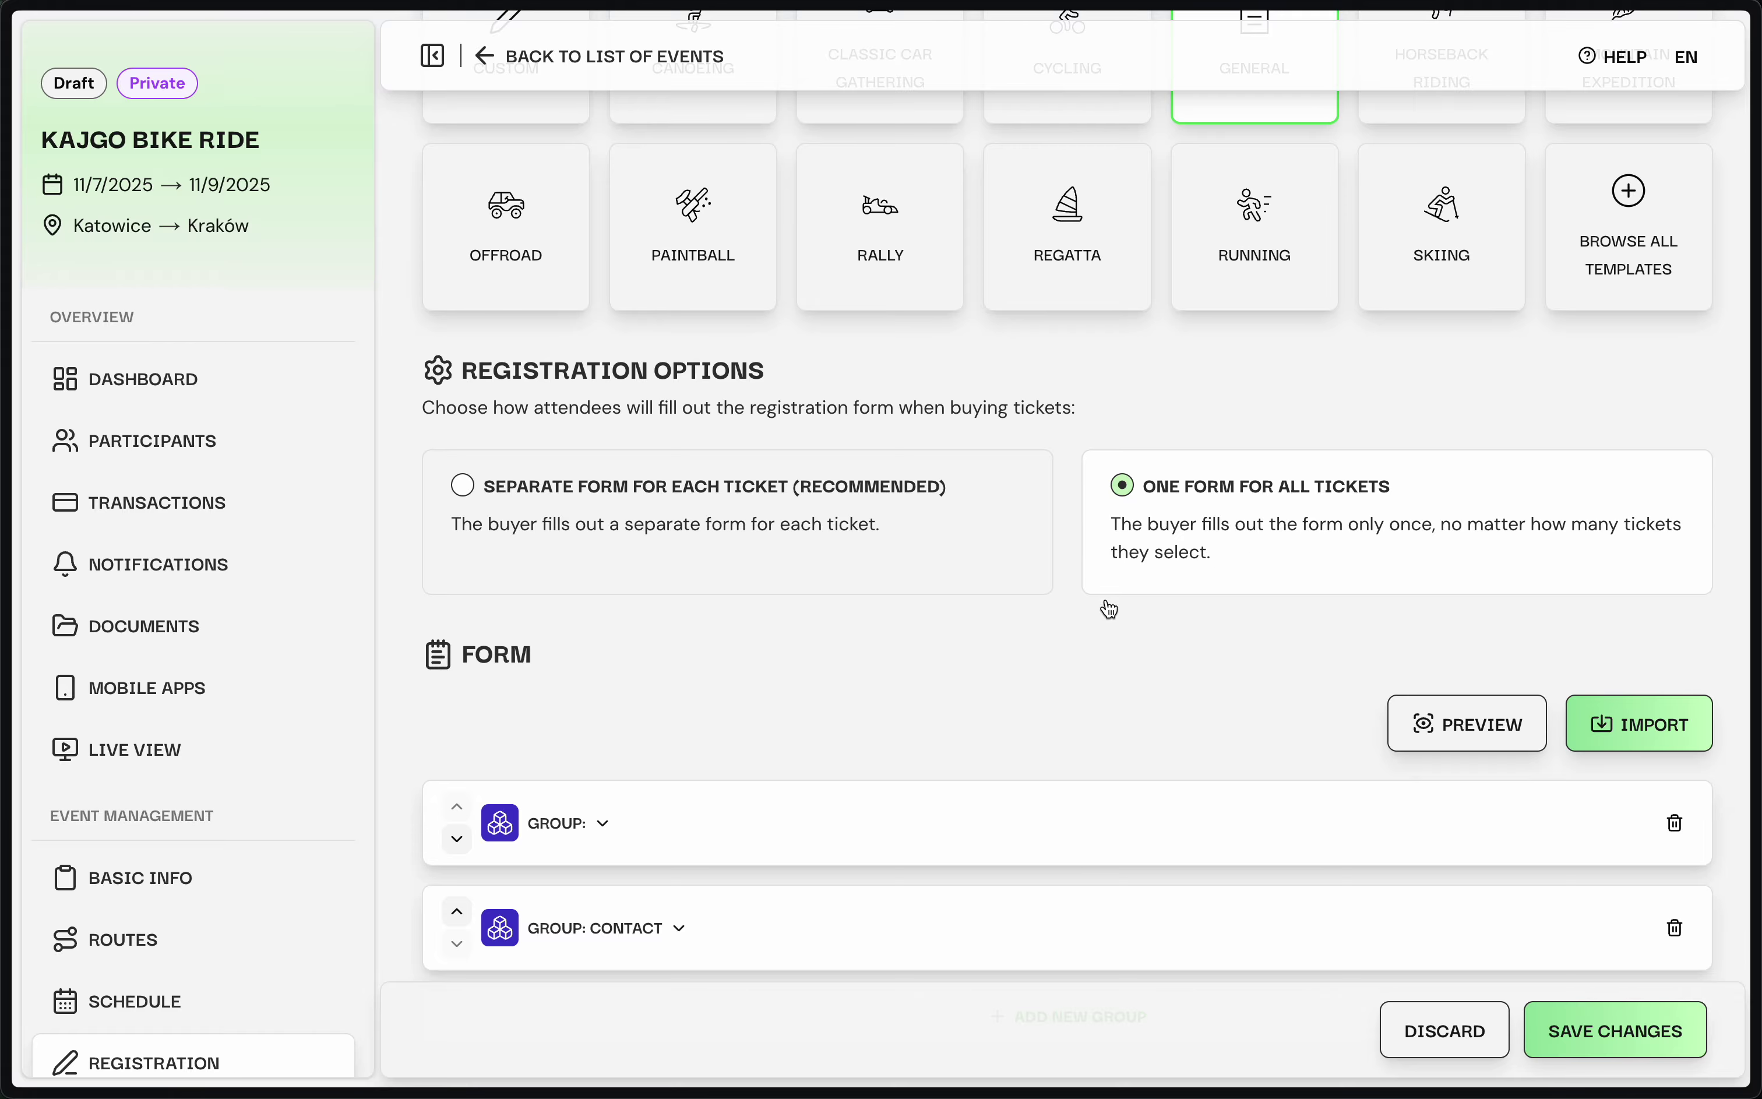
Alternate between the two registration options, leaving separate form for each ticket selected
{"action": "scroll", "coordinate": [1057, 635], "scroll_direction": "down", "scroll_amount": 3}
{"action": "left_click", "coordinate": [980, 427]}
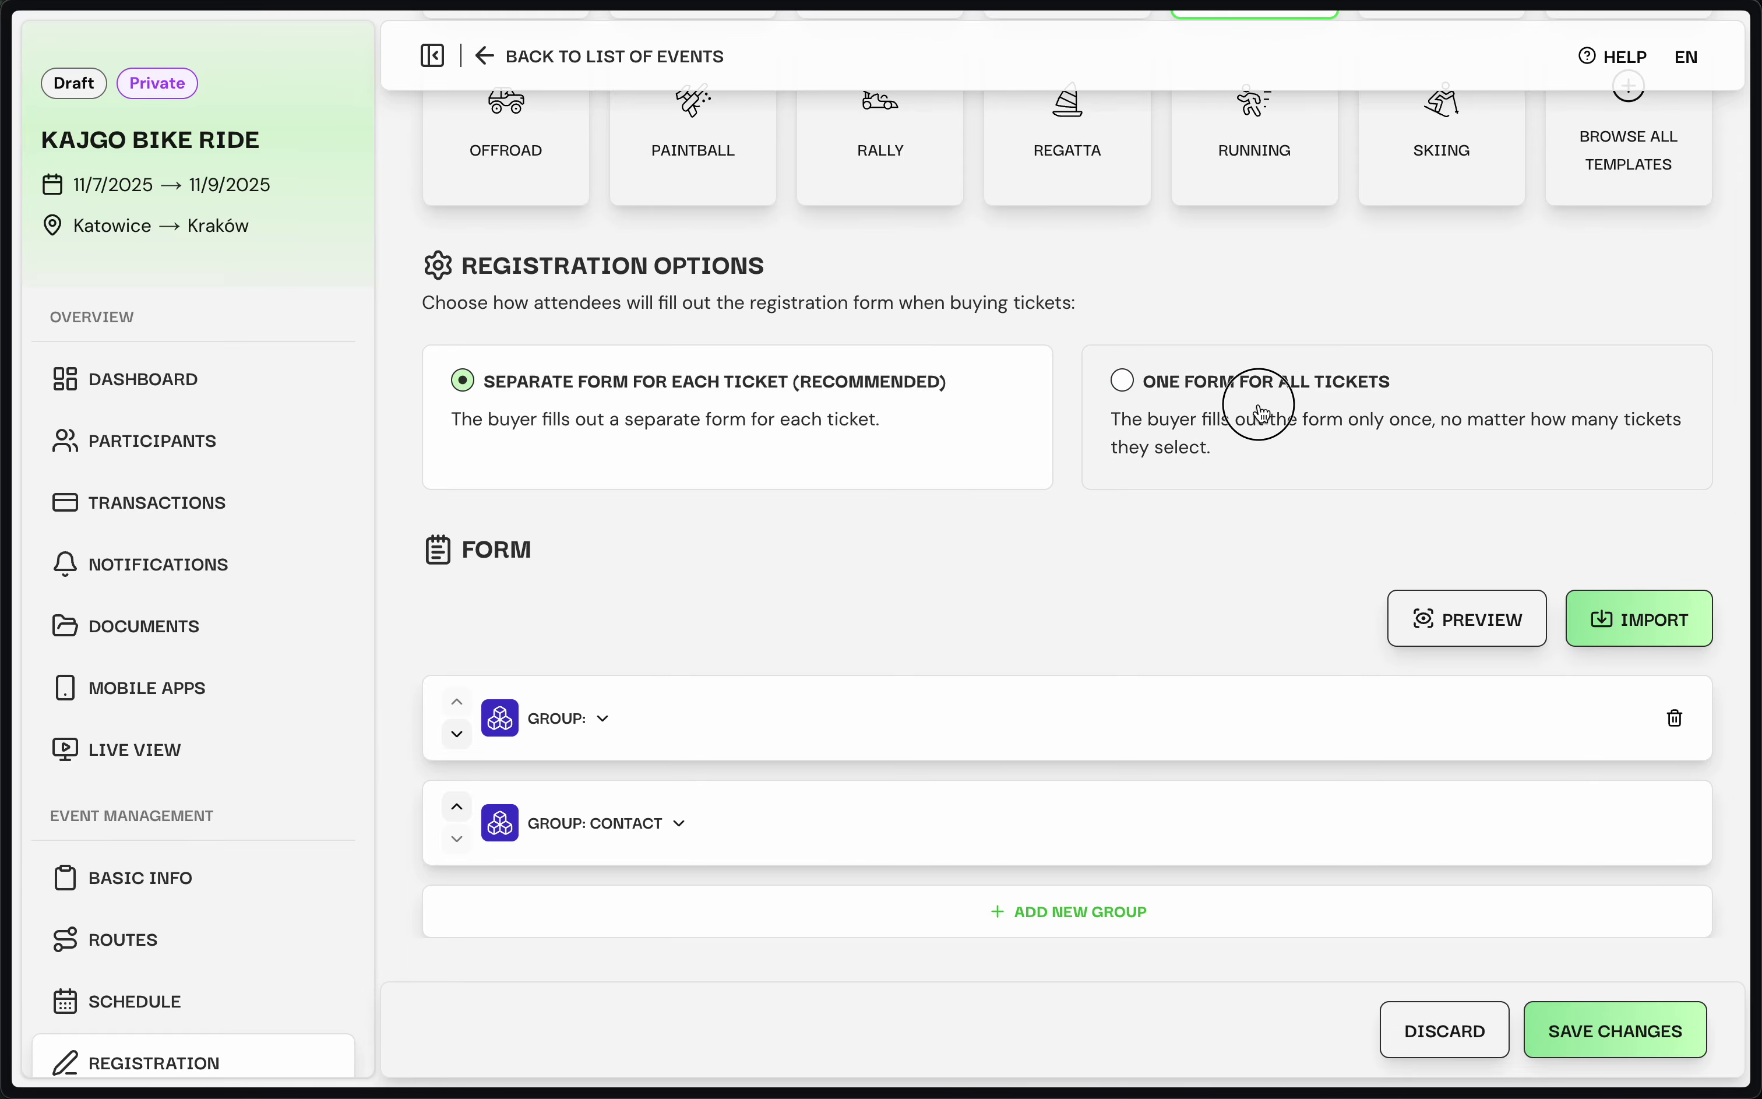
{"action": "left_click", "coordinate": [1260, 413]}
{"action": "left_click", "coordinate": [776, 425]}
{"action": "left_click", "coordinate": [1178, 428]}
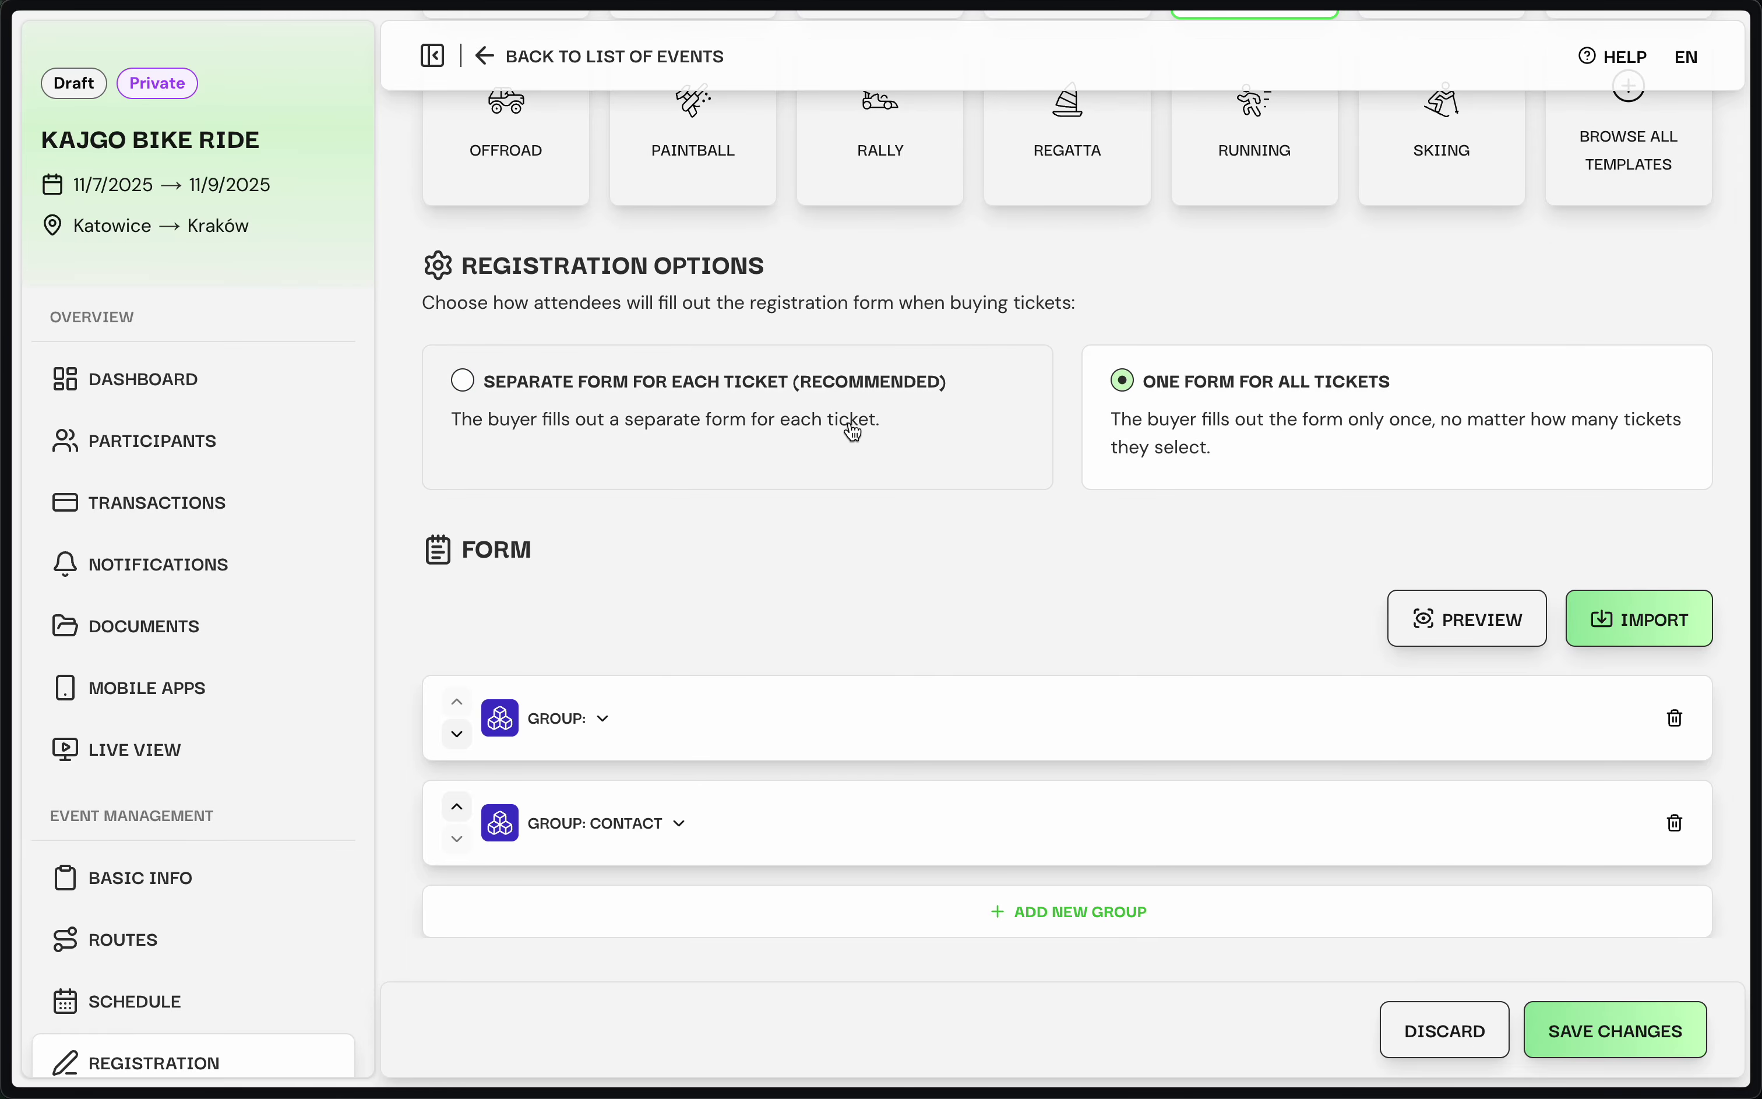
{"action": "left_click", "coordinate": [849, 425]}
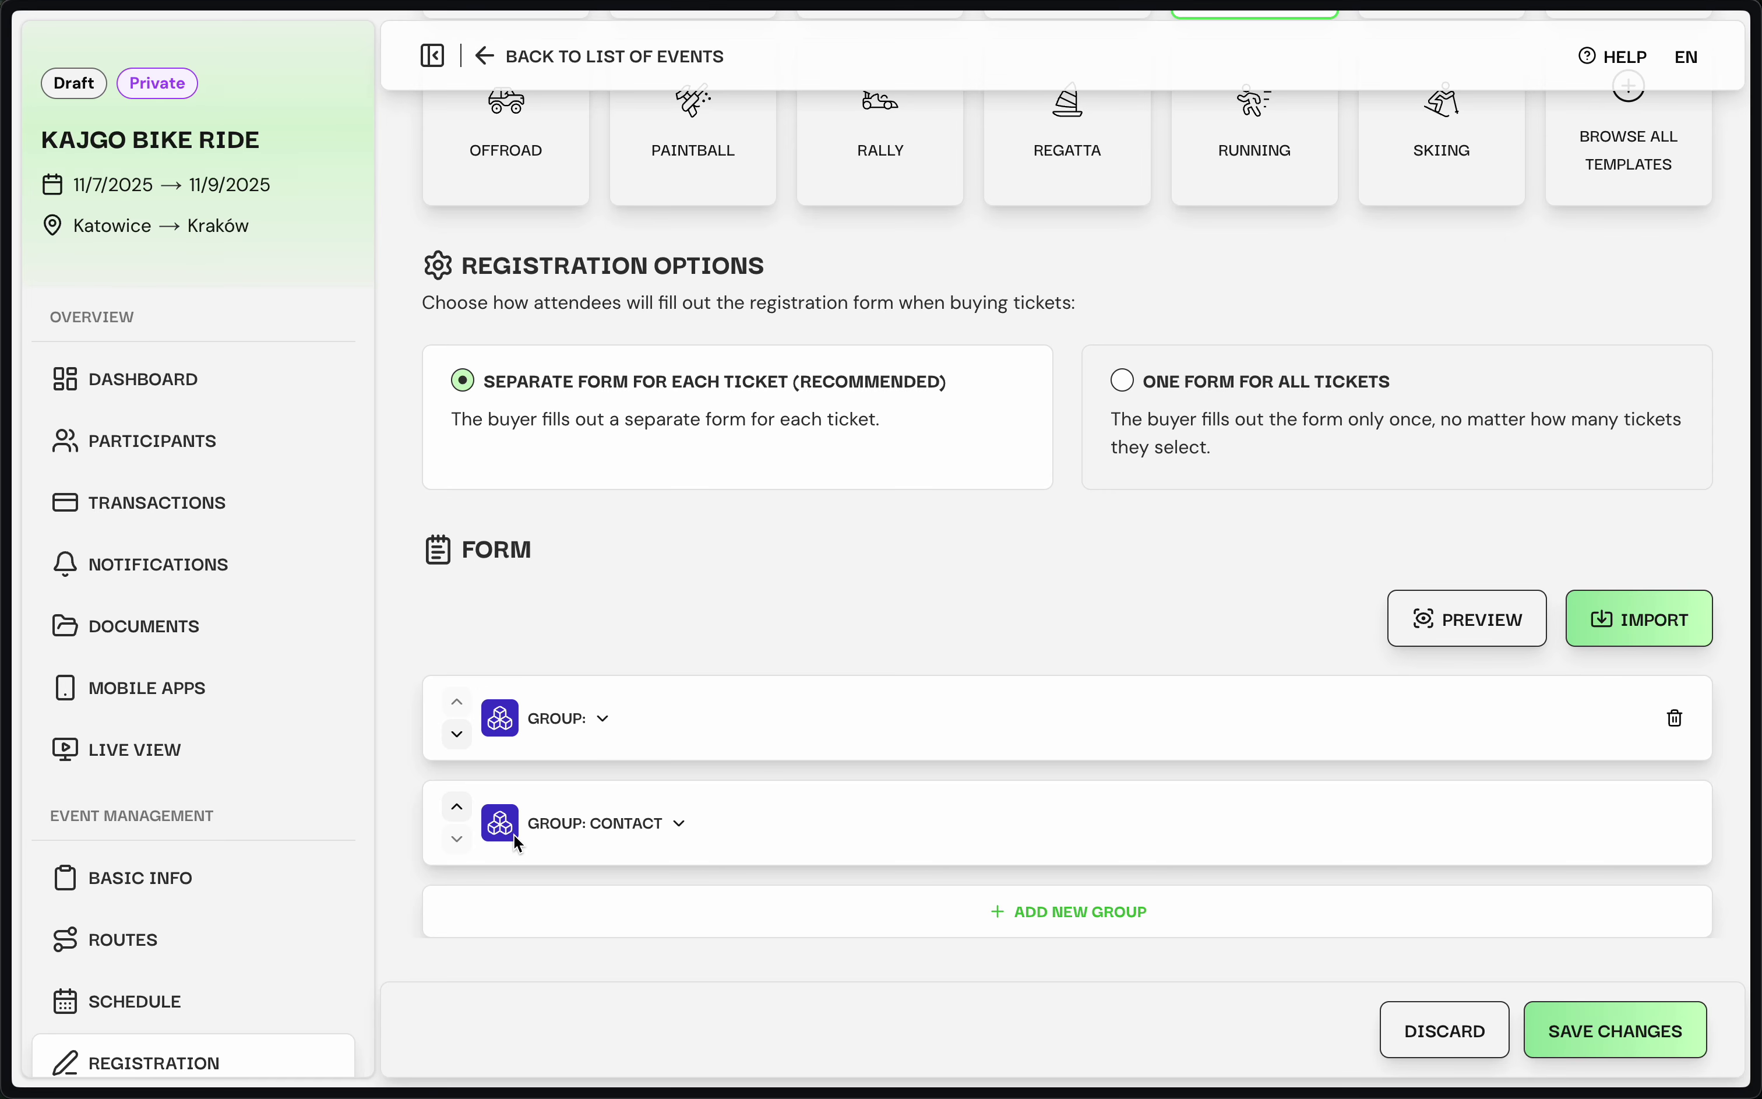
Expand the Contact group of the form and examine its fields
{"action": "left_click", "coordinate": [574, 835]}
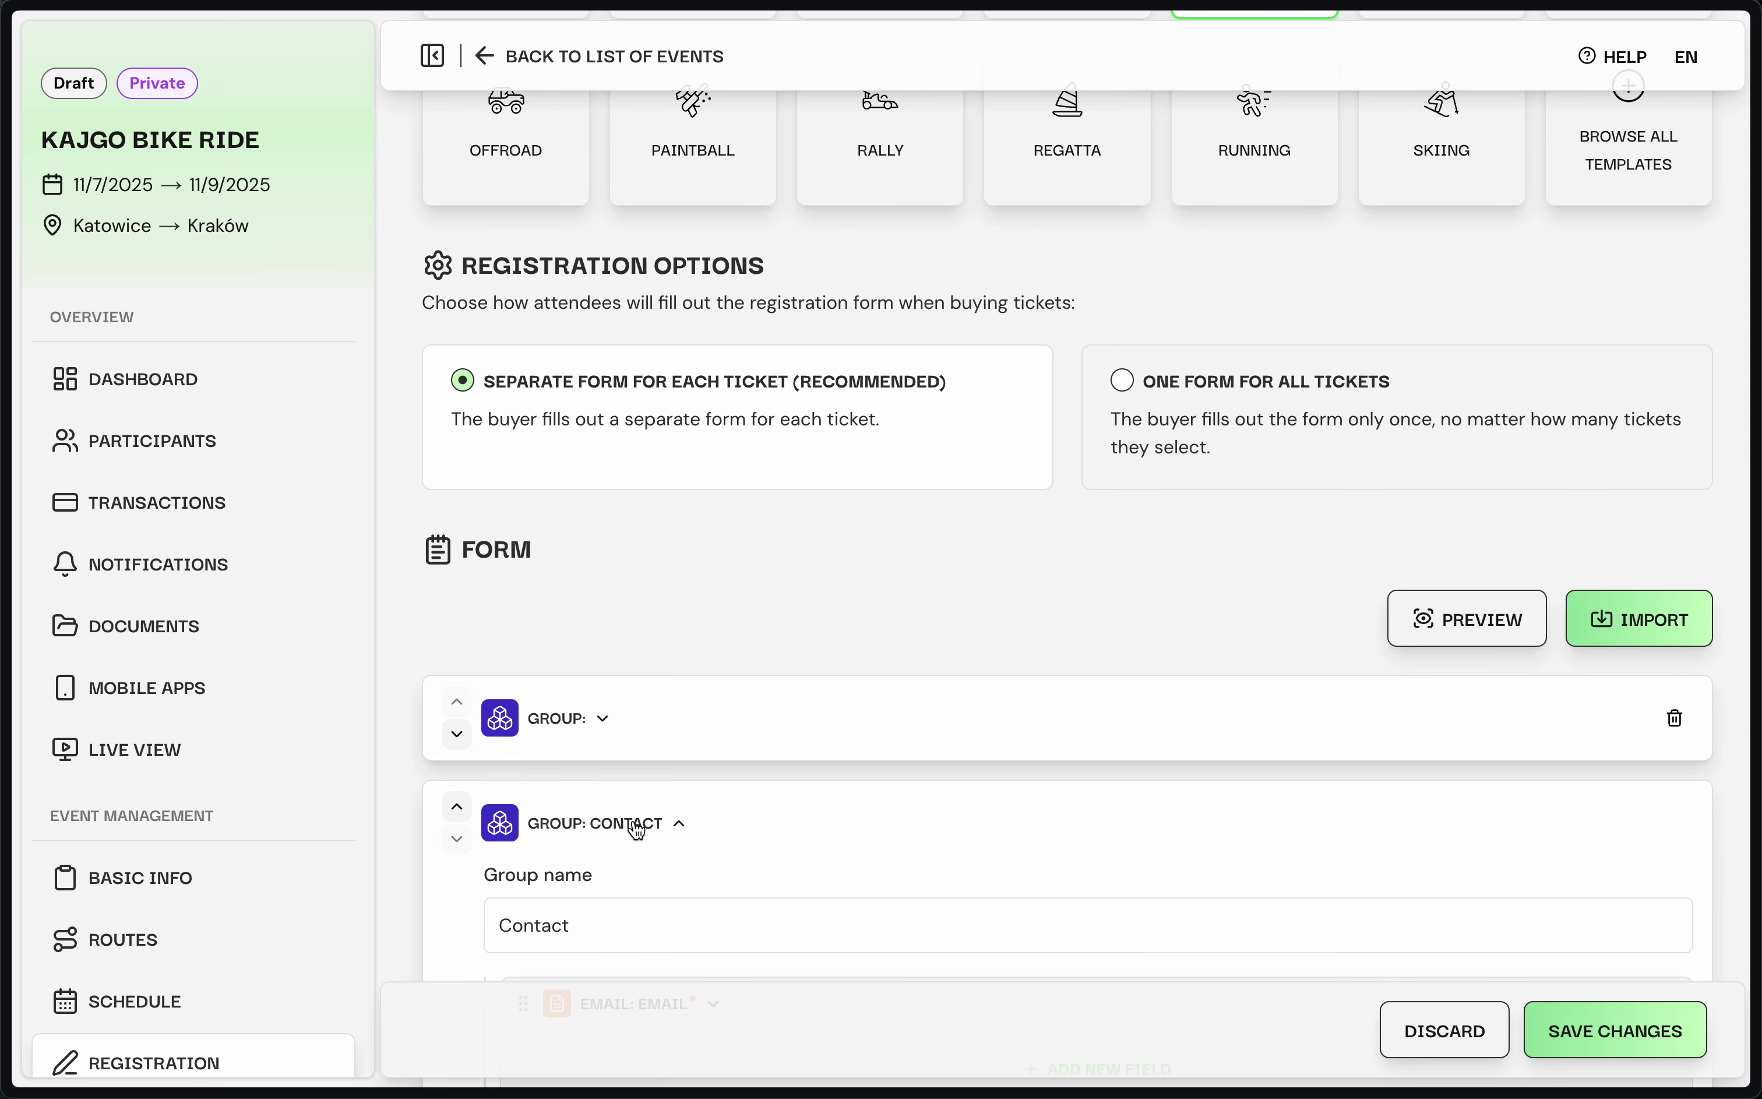
{"action": "scroll", "coordinate": [582, 799], "scroll_direction": "down", "scroll_amount": 4}
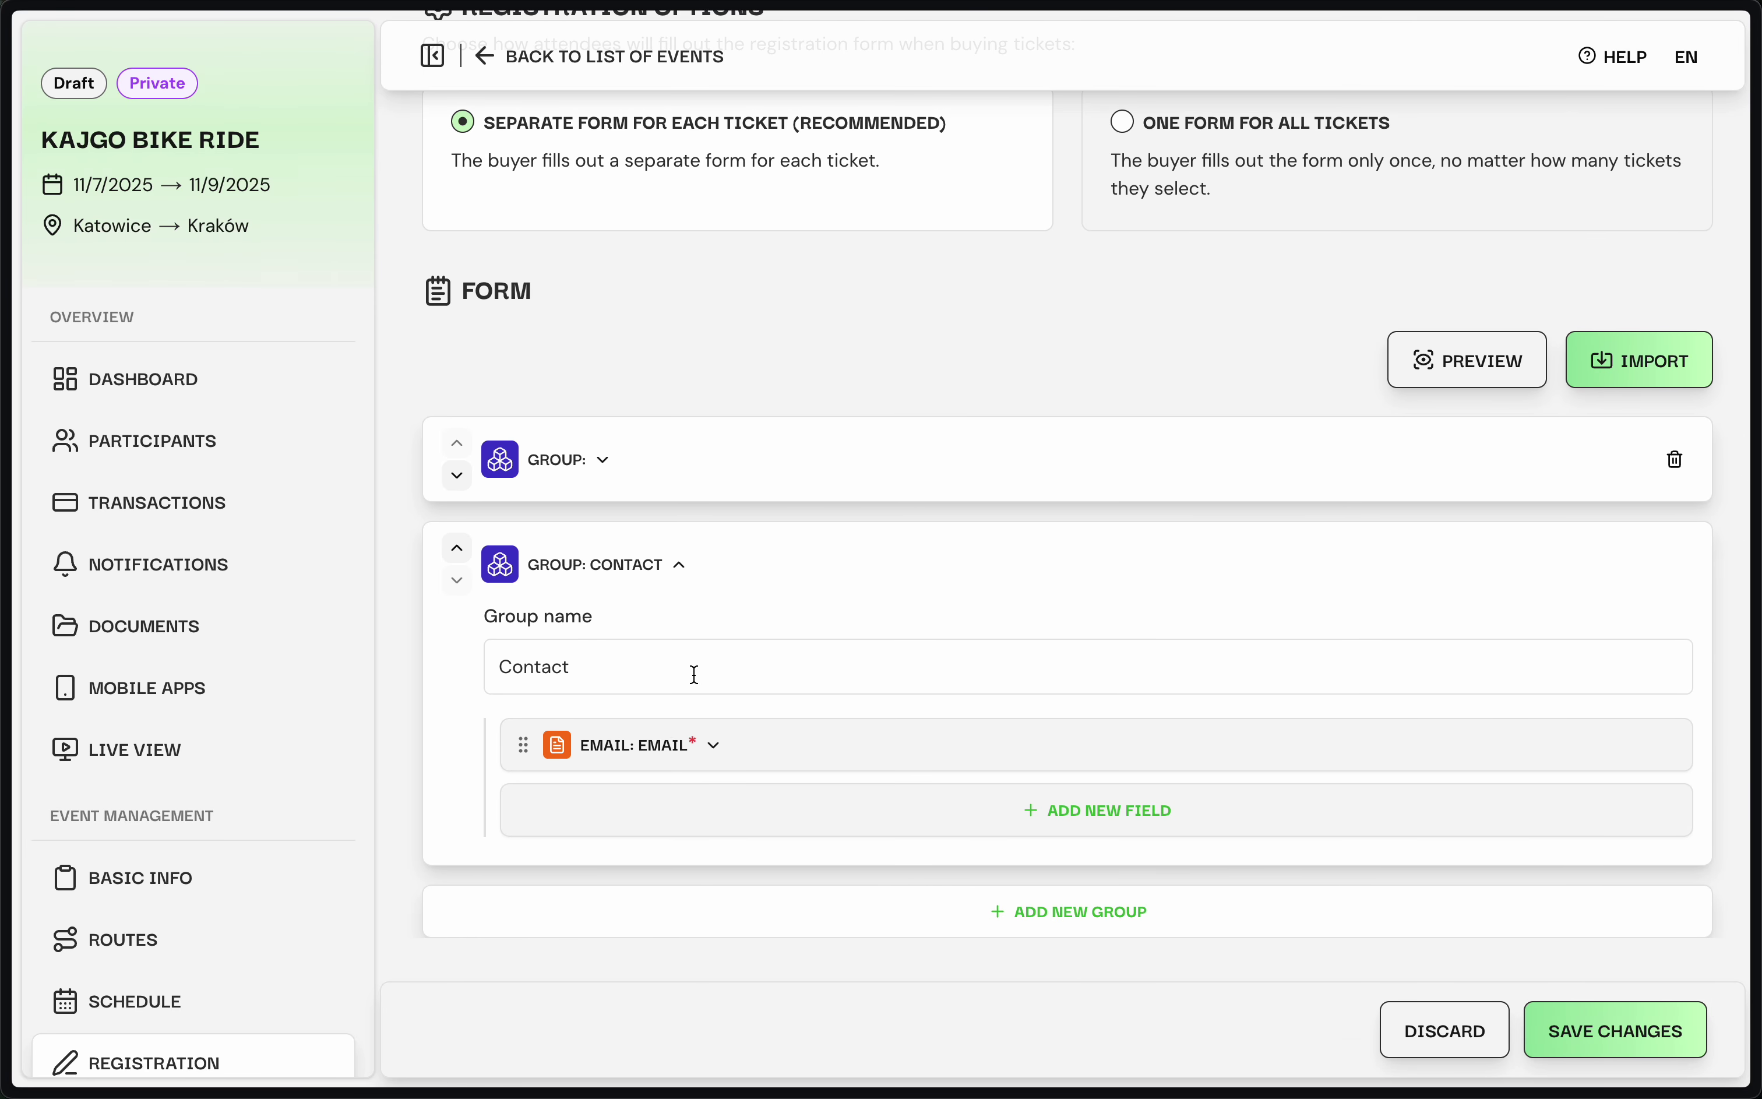
{"action": "scroll", "coordinate": [687, 599], "scroll_direction": "up", "scroll_amount": 1}
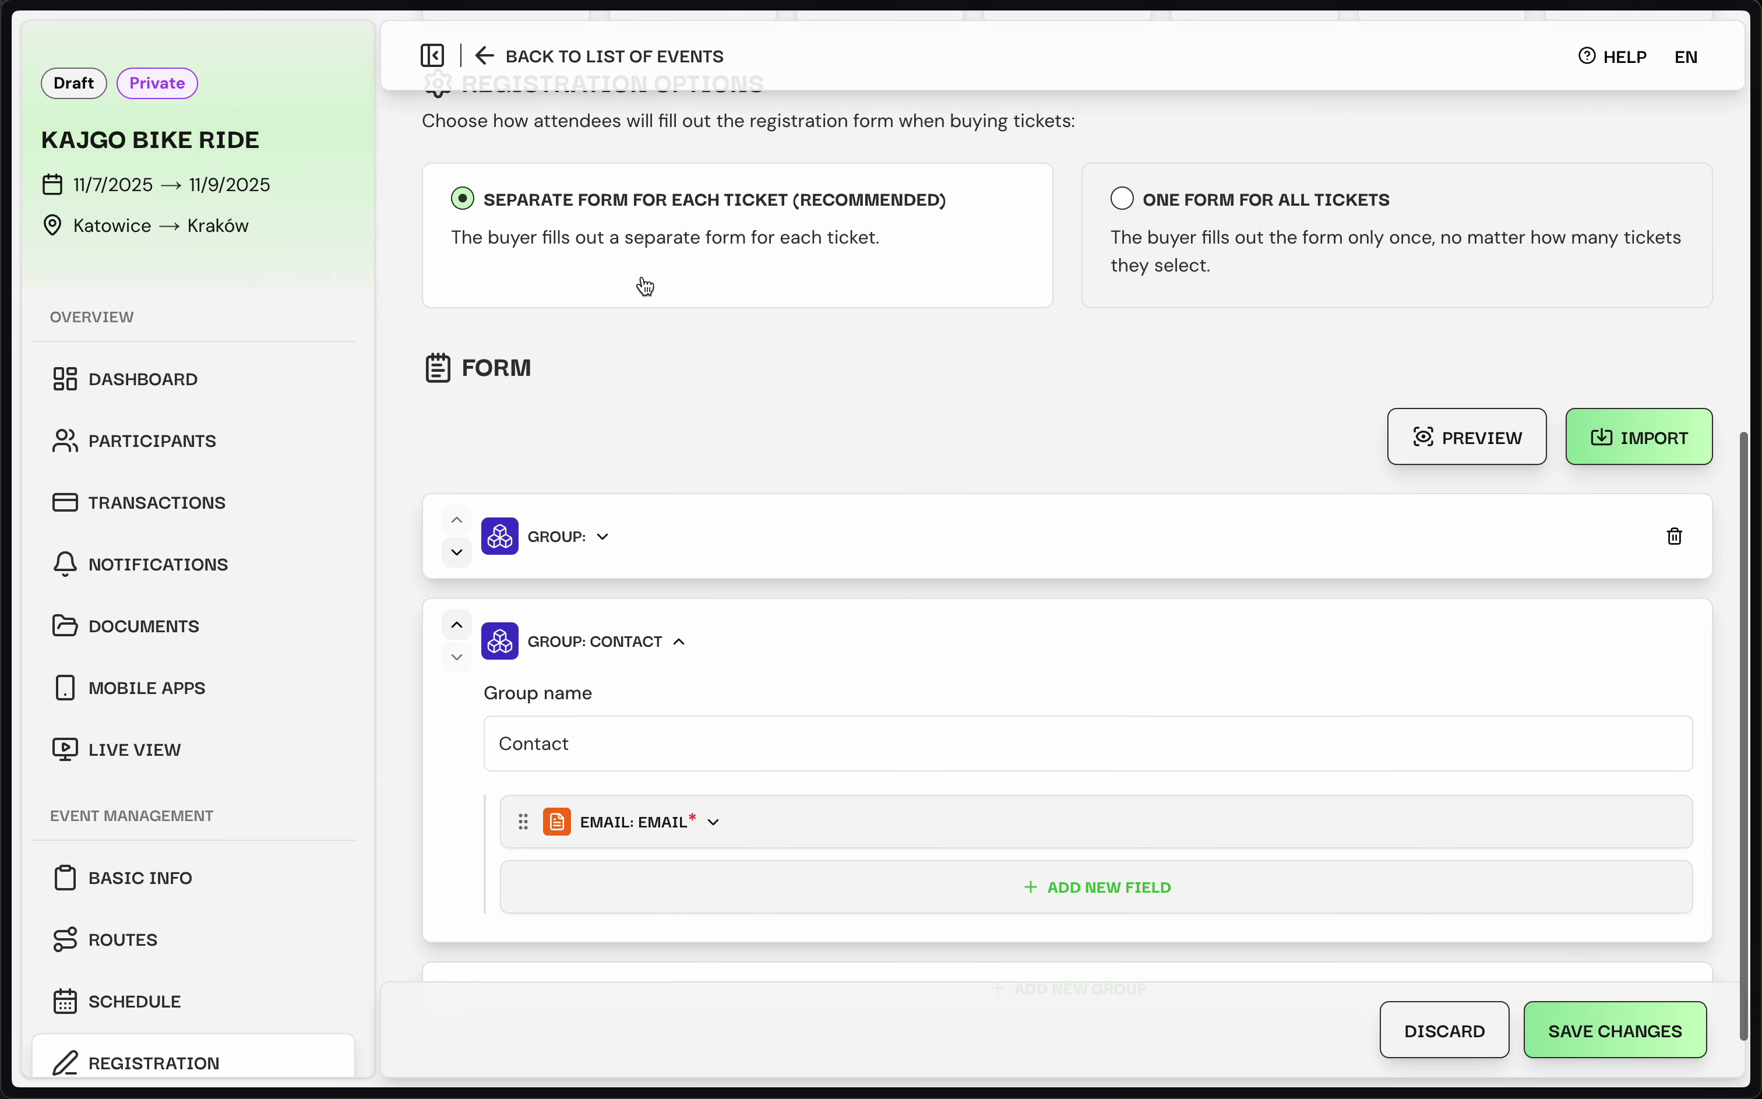
Set registration to one form for all tickets and delete the Contact group with all its fields
{"action": "left_click", "coordinate": [1388, 285]}
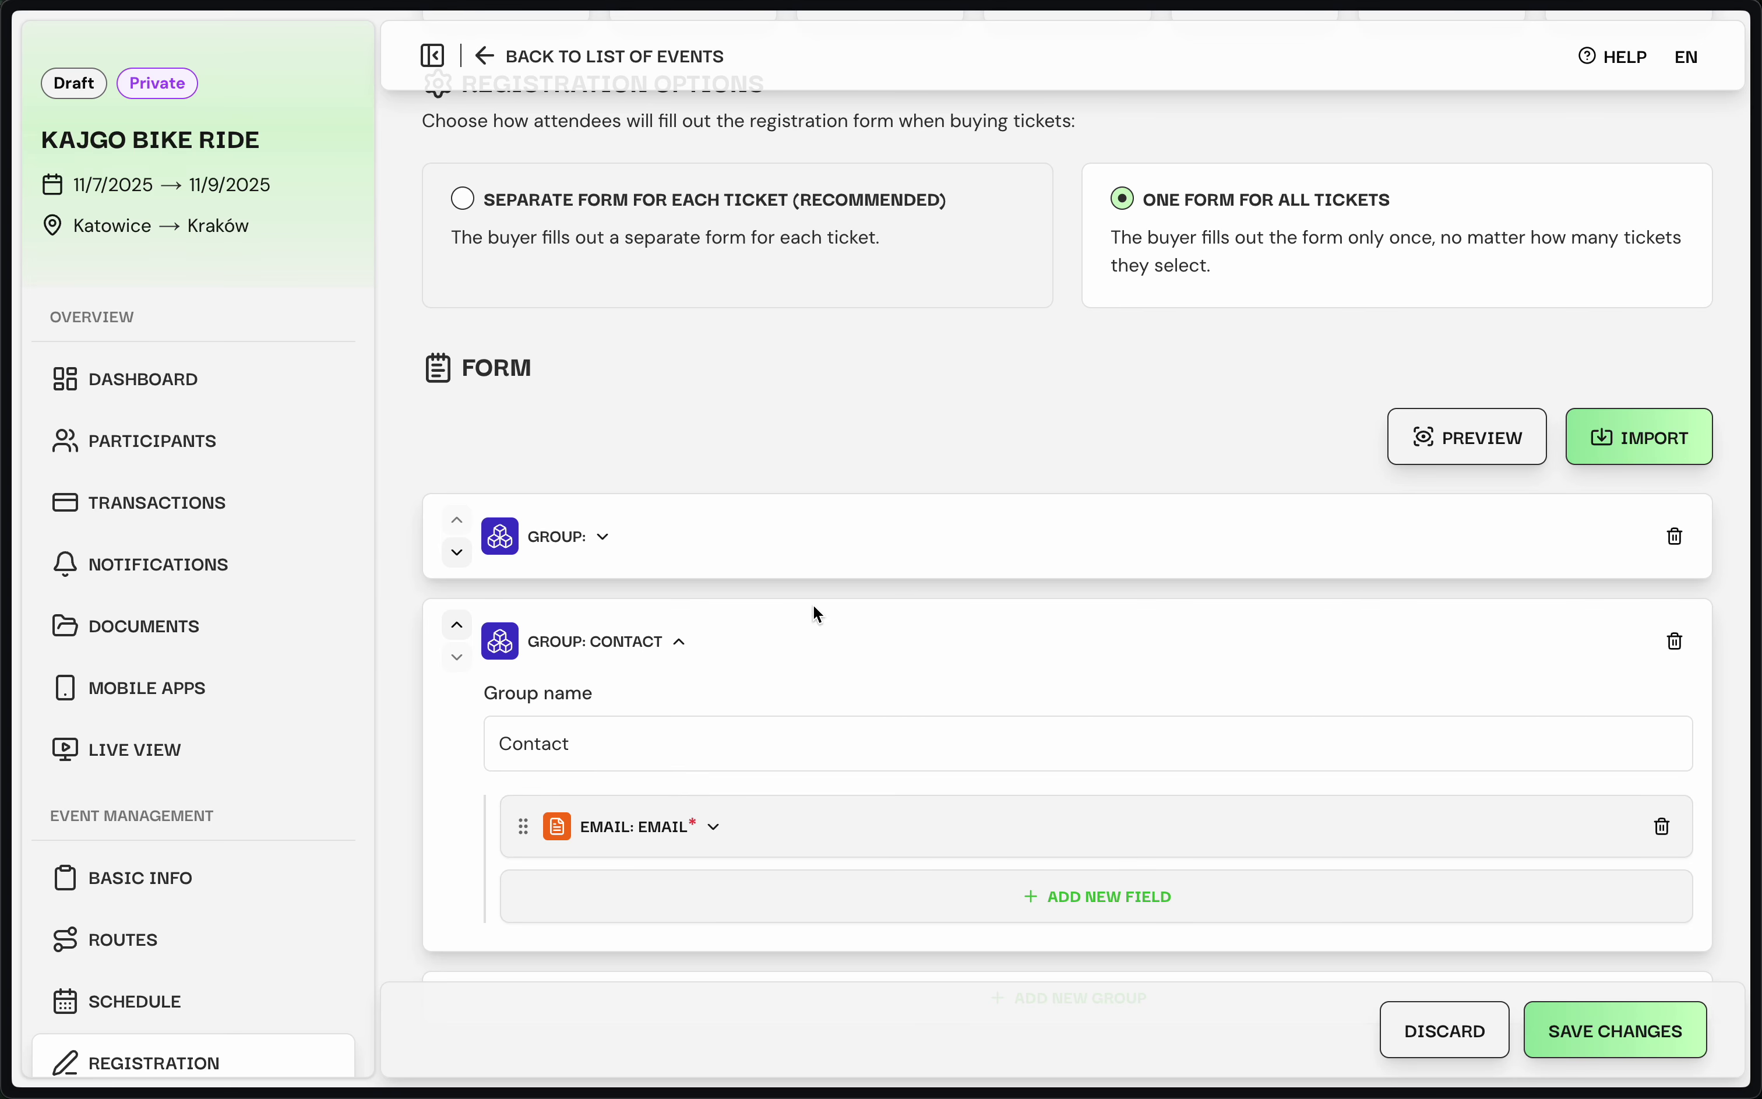
{"action": "scroll", "coordinate": [848, 447], "scroll_direction": "up", "scroll_amount": 5}
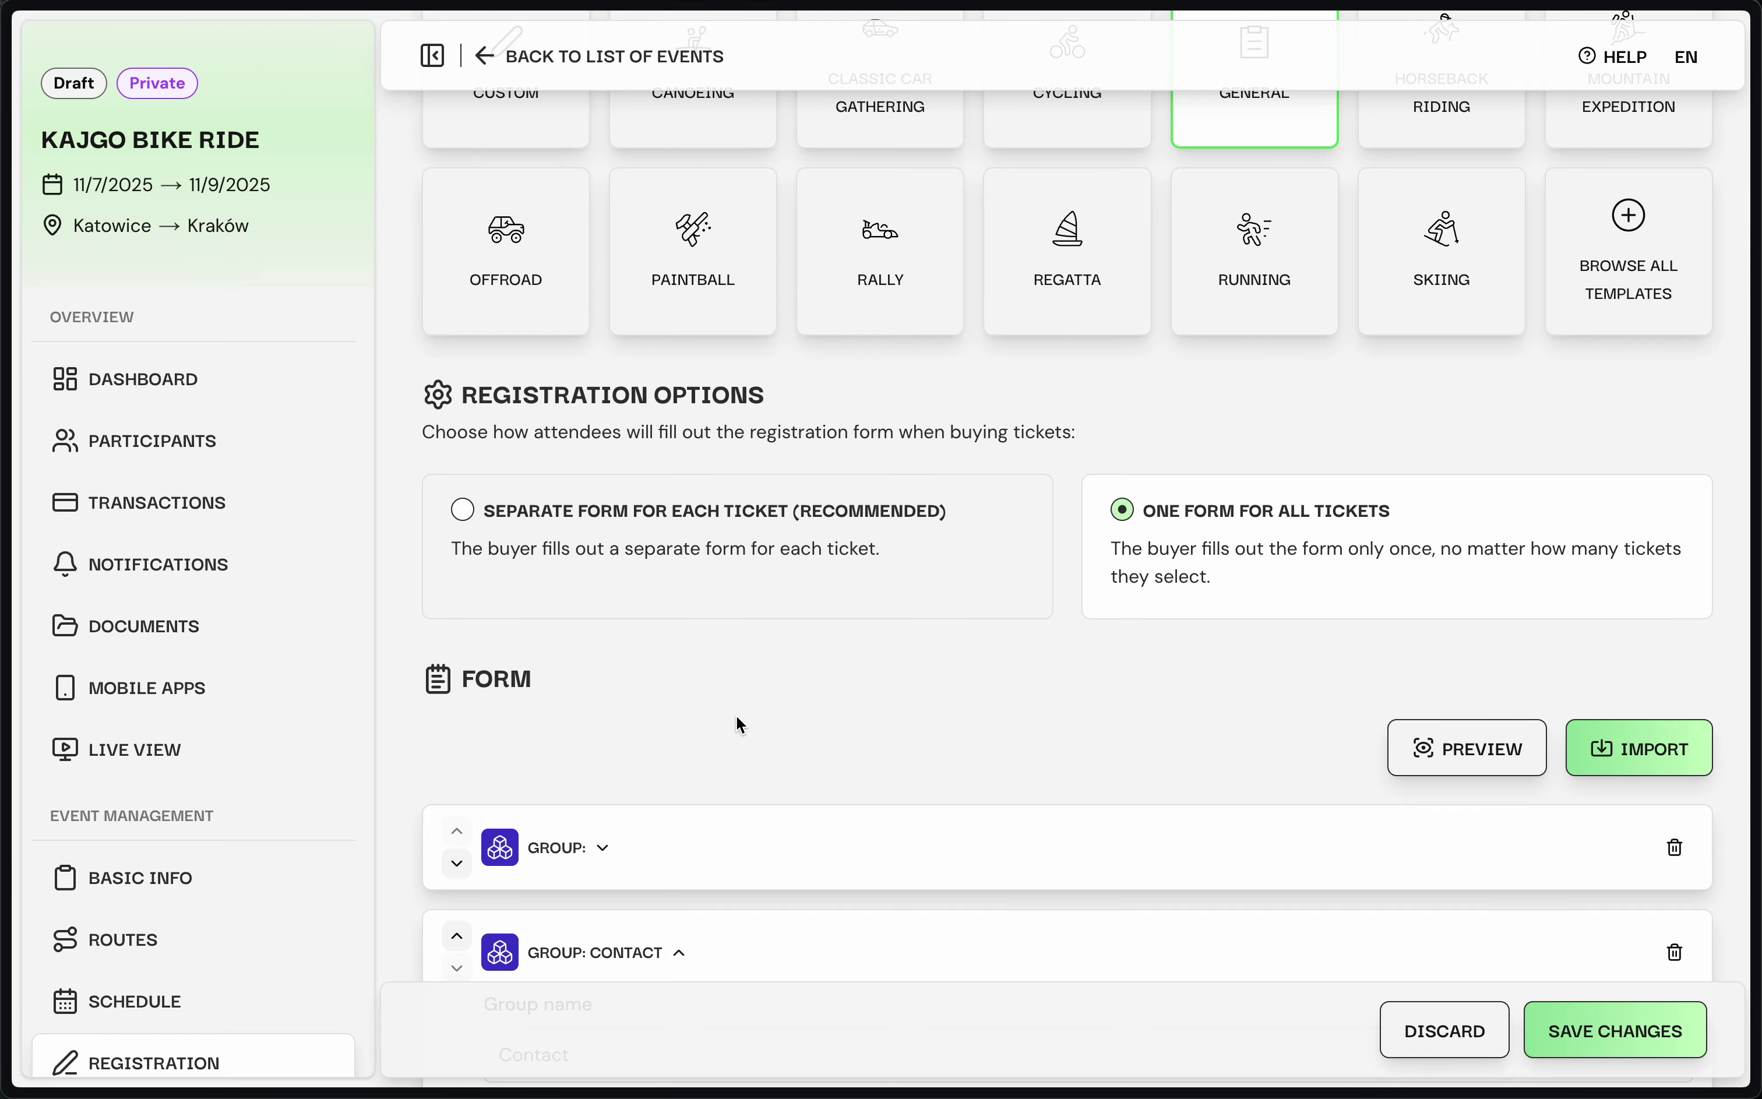
{"action": "scroll", "coordinate": [737, 715], "scroll_direction": "down", "scroll_amount": 2}
{"action": "scroll", "coordinate": [603, 722], "scroll_direction": "down", "scroll_amount": 5}
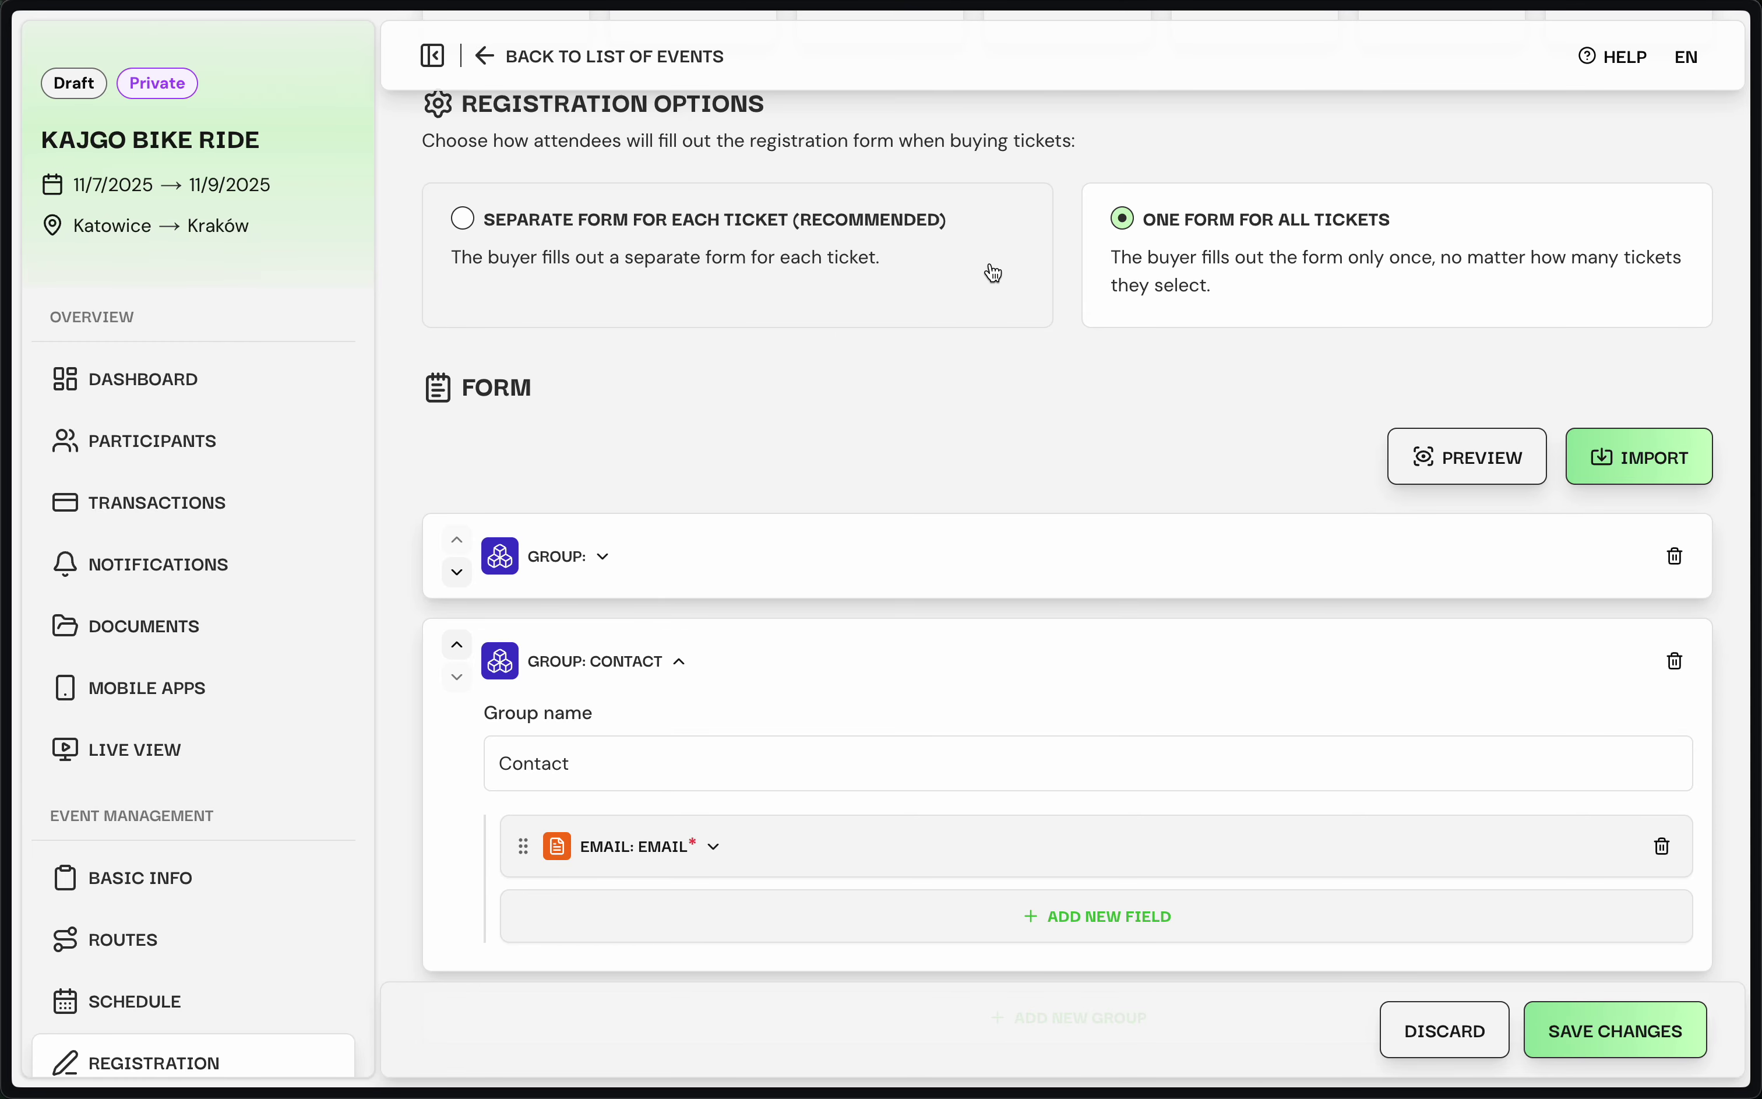
{"action": "left_click", "coordinate": [934, 276]}
{"action": "left_click", "coordinate": [1244, 240]}
{"action": "left_click", "coordinate": [1676, 661]}
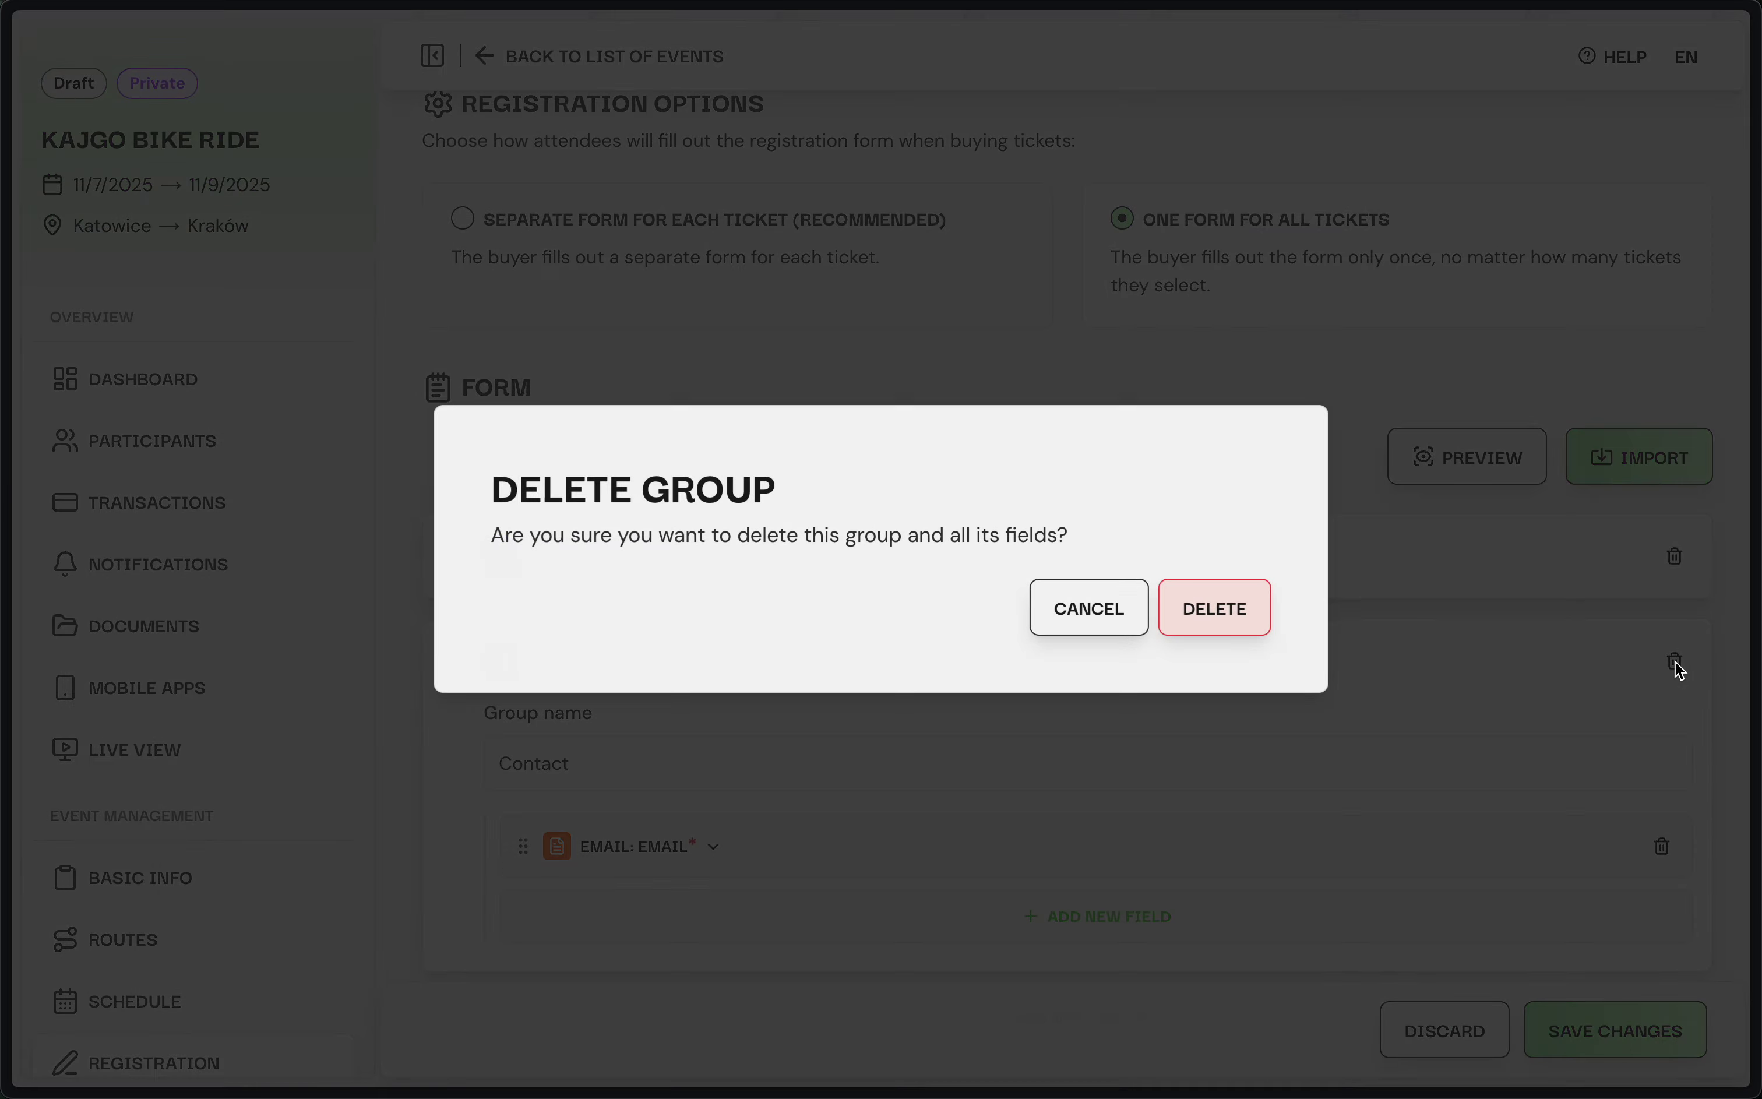
{"action": "left_click", "coordinate": [1210, 609]}
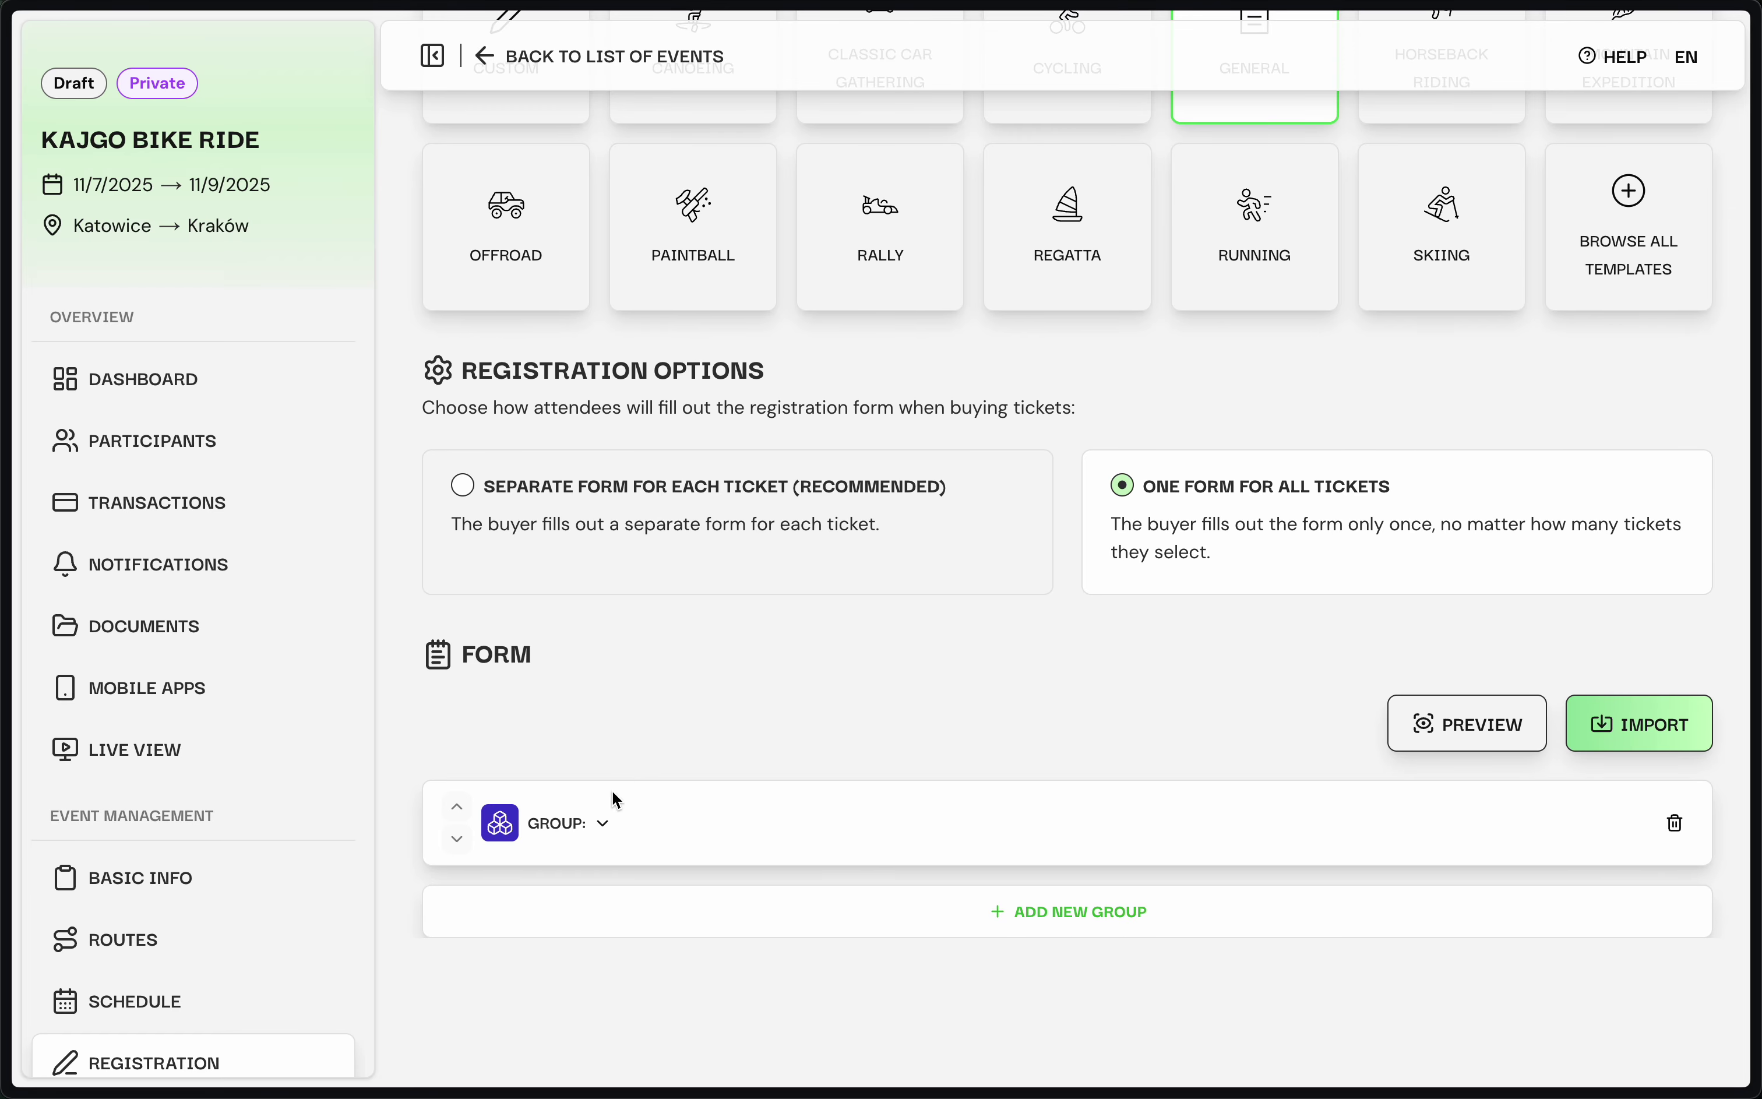
Expand the unnamed form group and set its group name to "Participant data"
{"action": "left_click", "coordinate": [603, 819]}
{"action": "scroll", "coordinate": [704, 685], "scroll_direction": "down", "scroll_amount": 3}
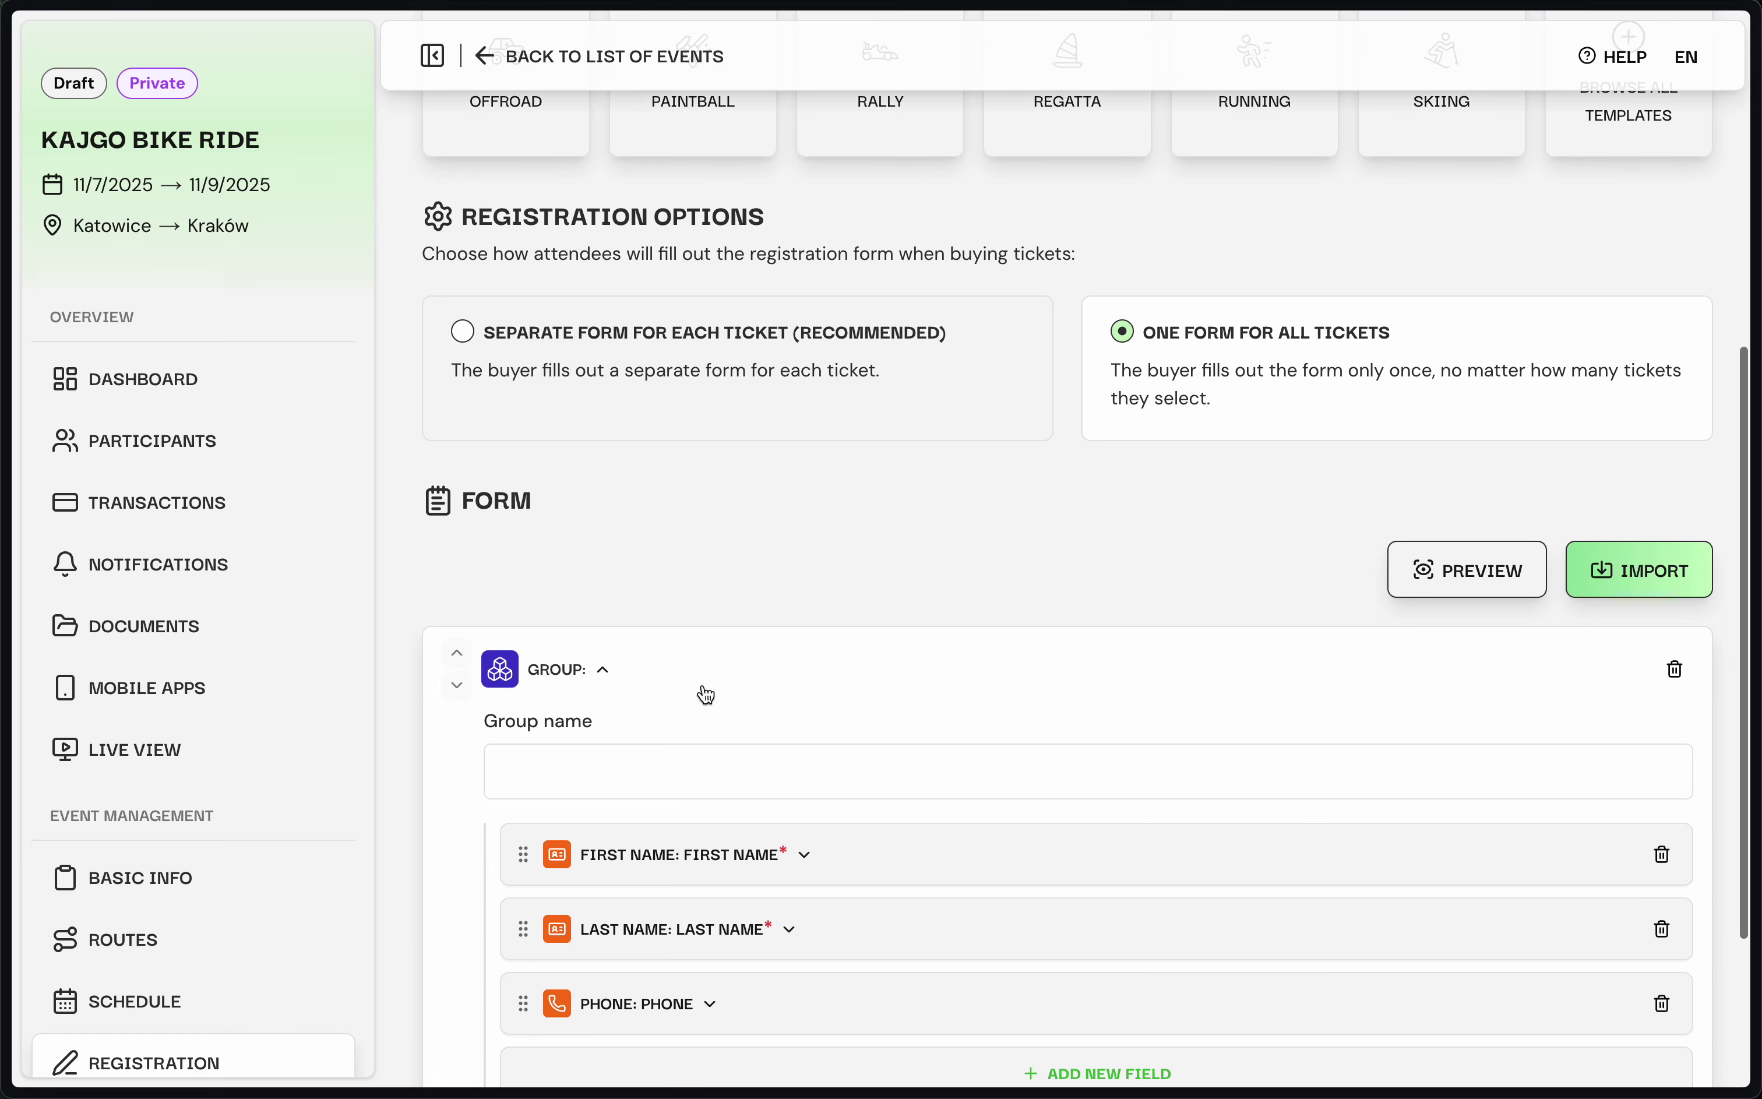
{"action": "scroll", "coordinate": [705, 694], "scroll_direction": "down", "scroll_amount": 2}
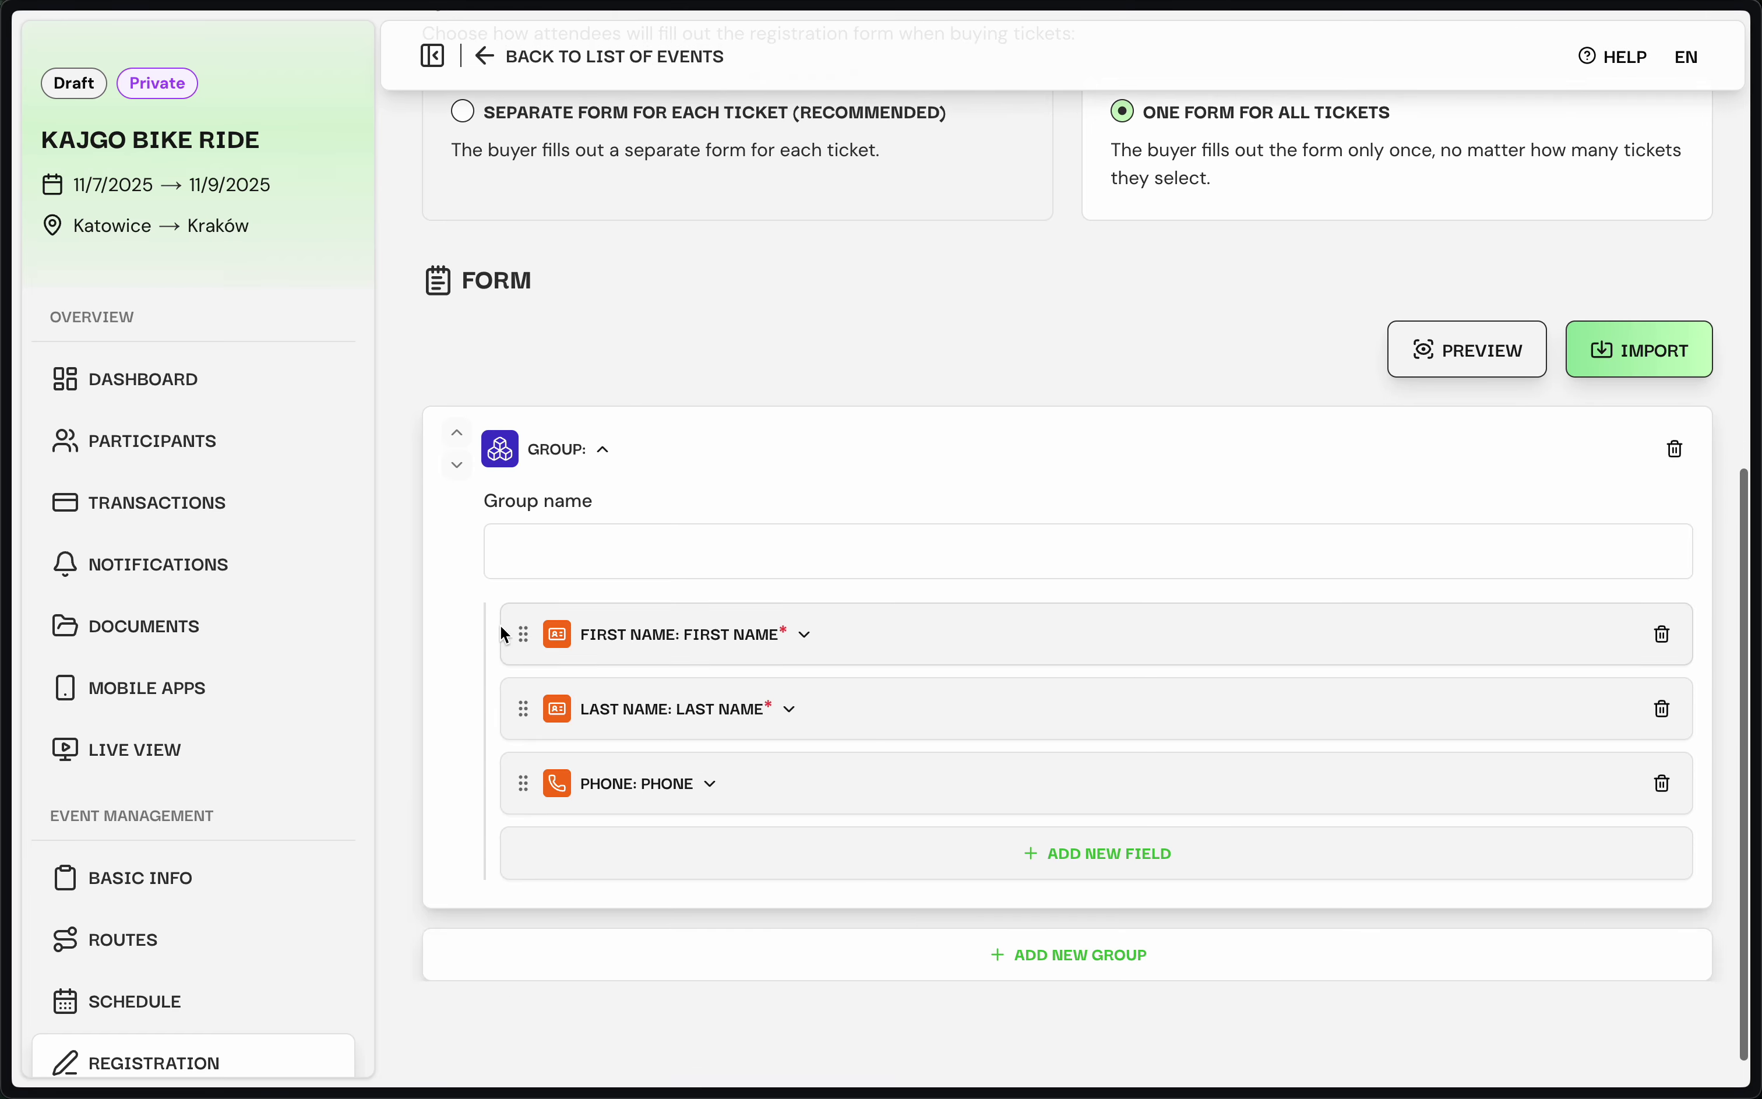
{"action": "left_click", "coordinate": [619, 552]}
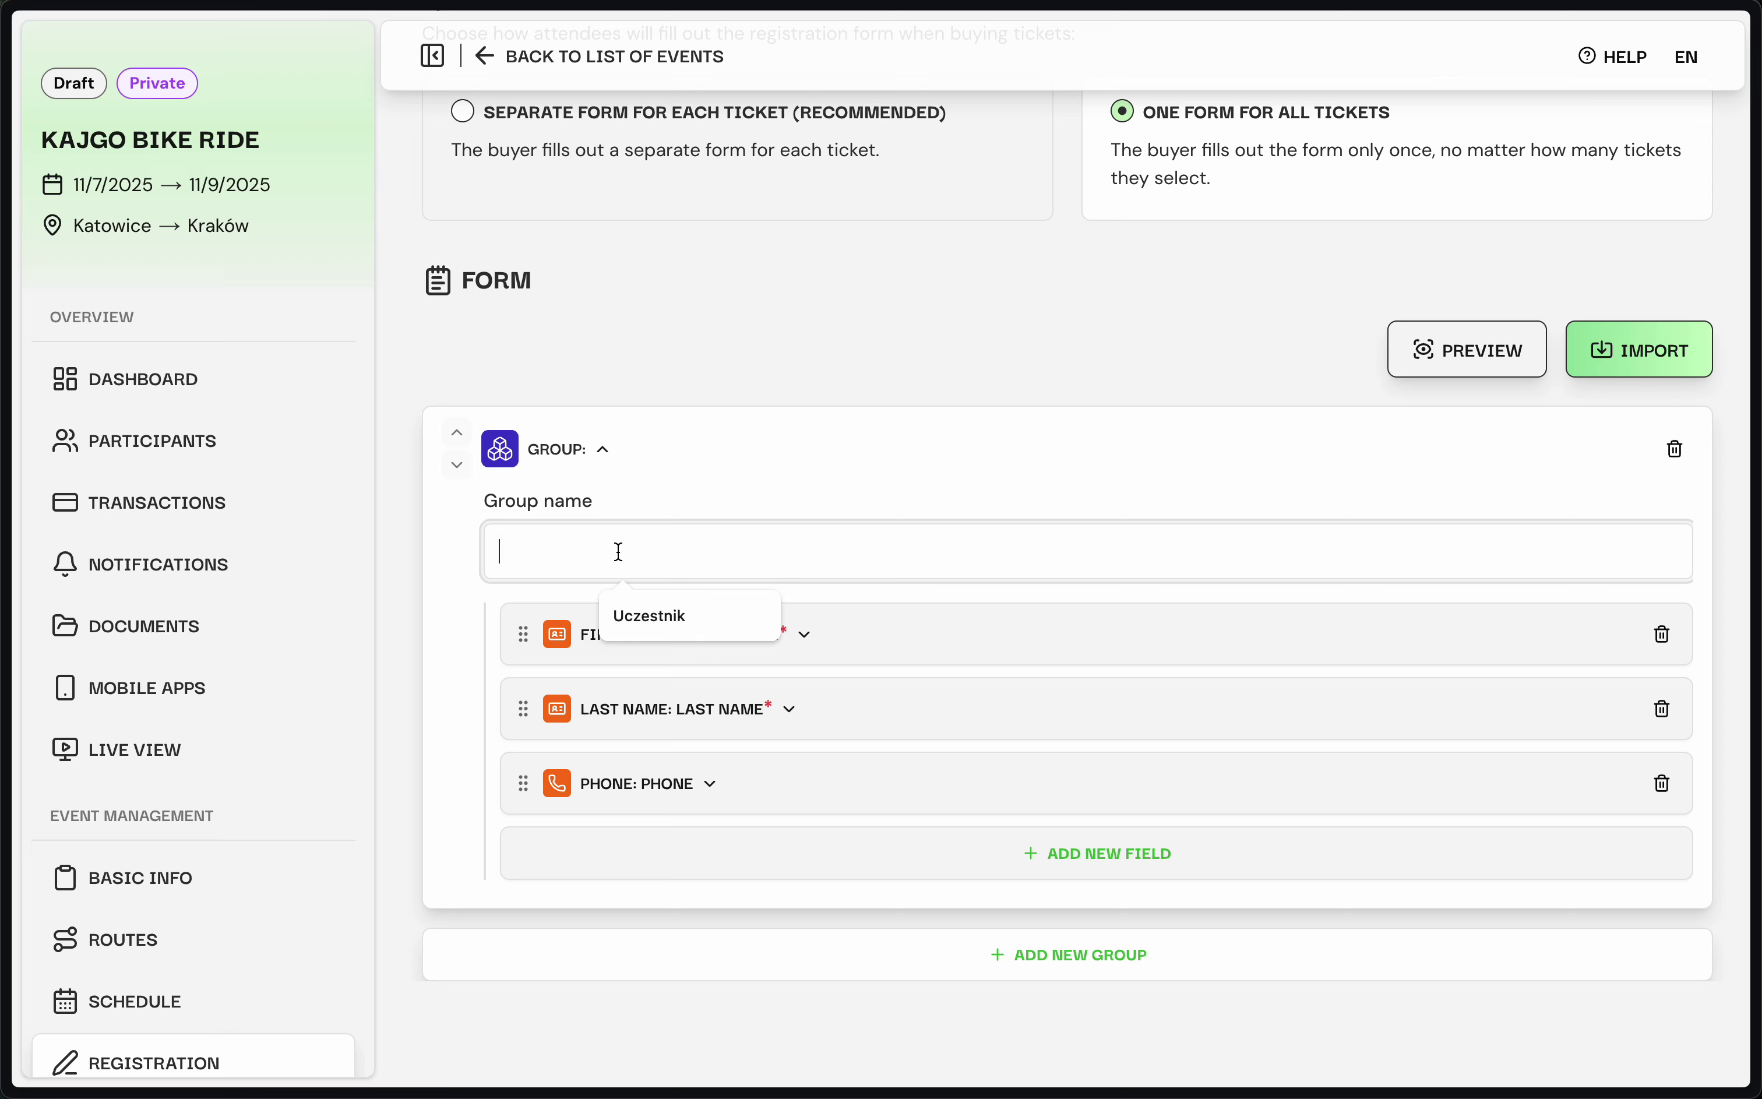
{"action": "key", "text": "Escape"}
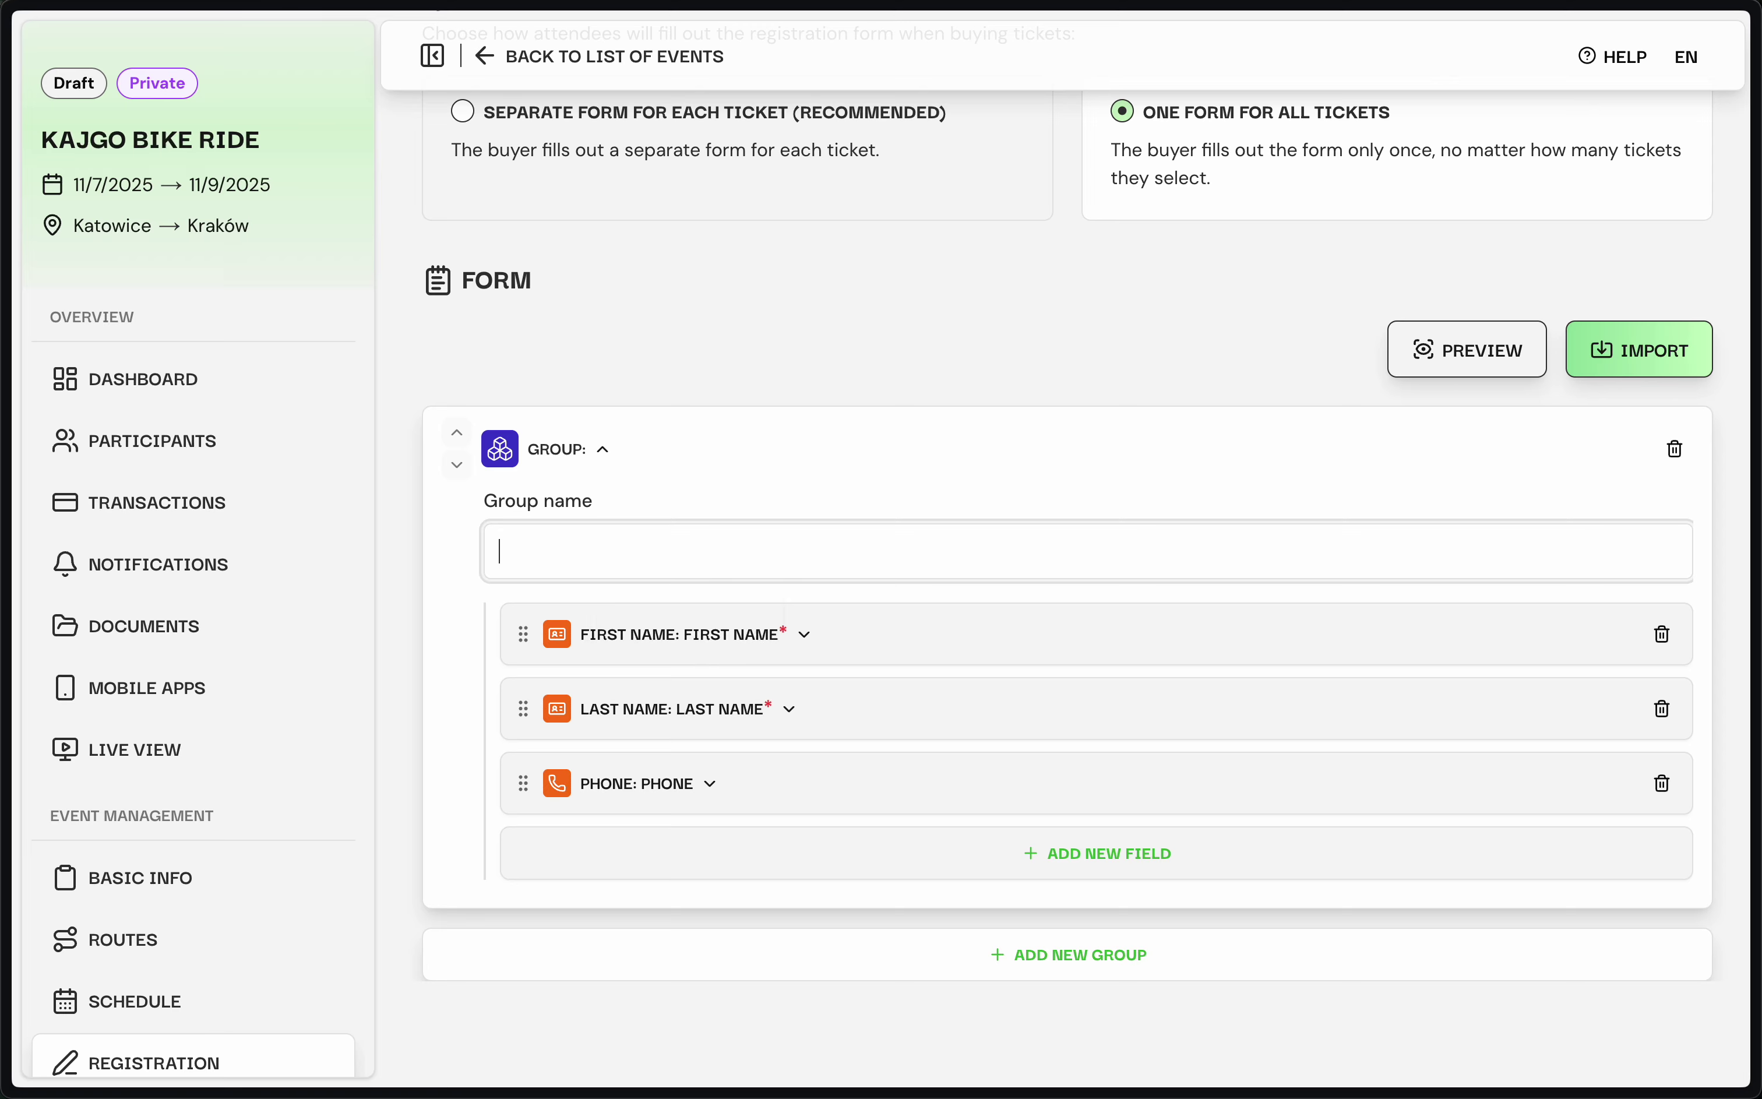
{"action": "type", "text": "Participant"}
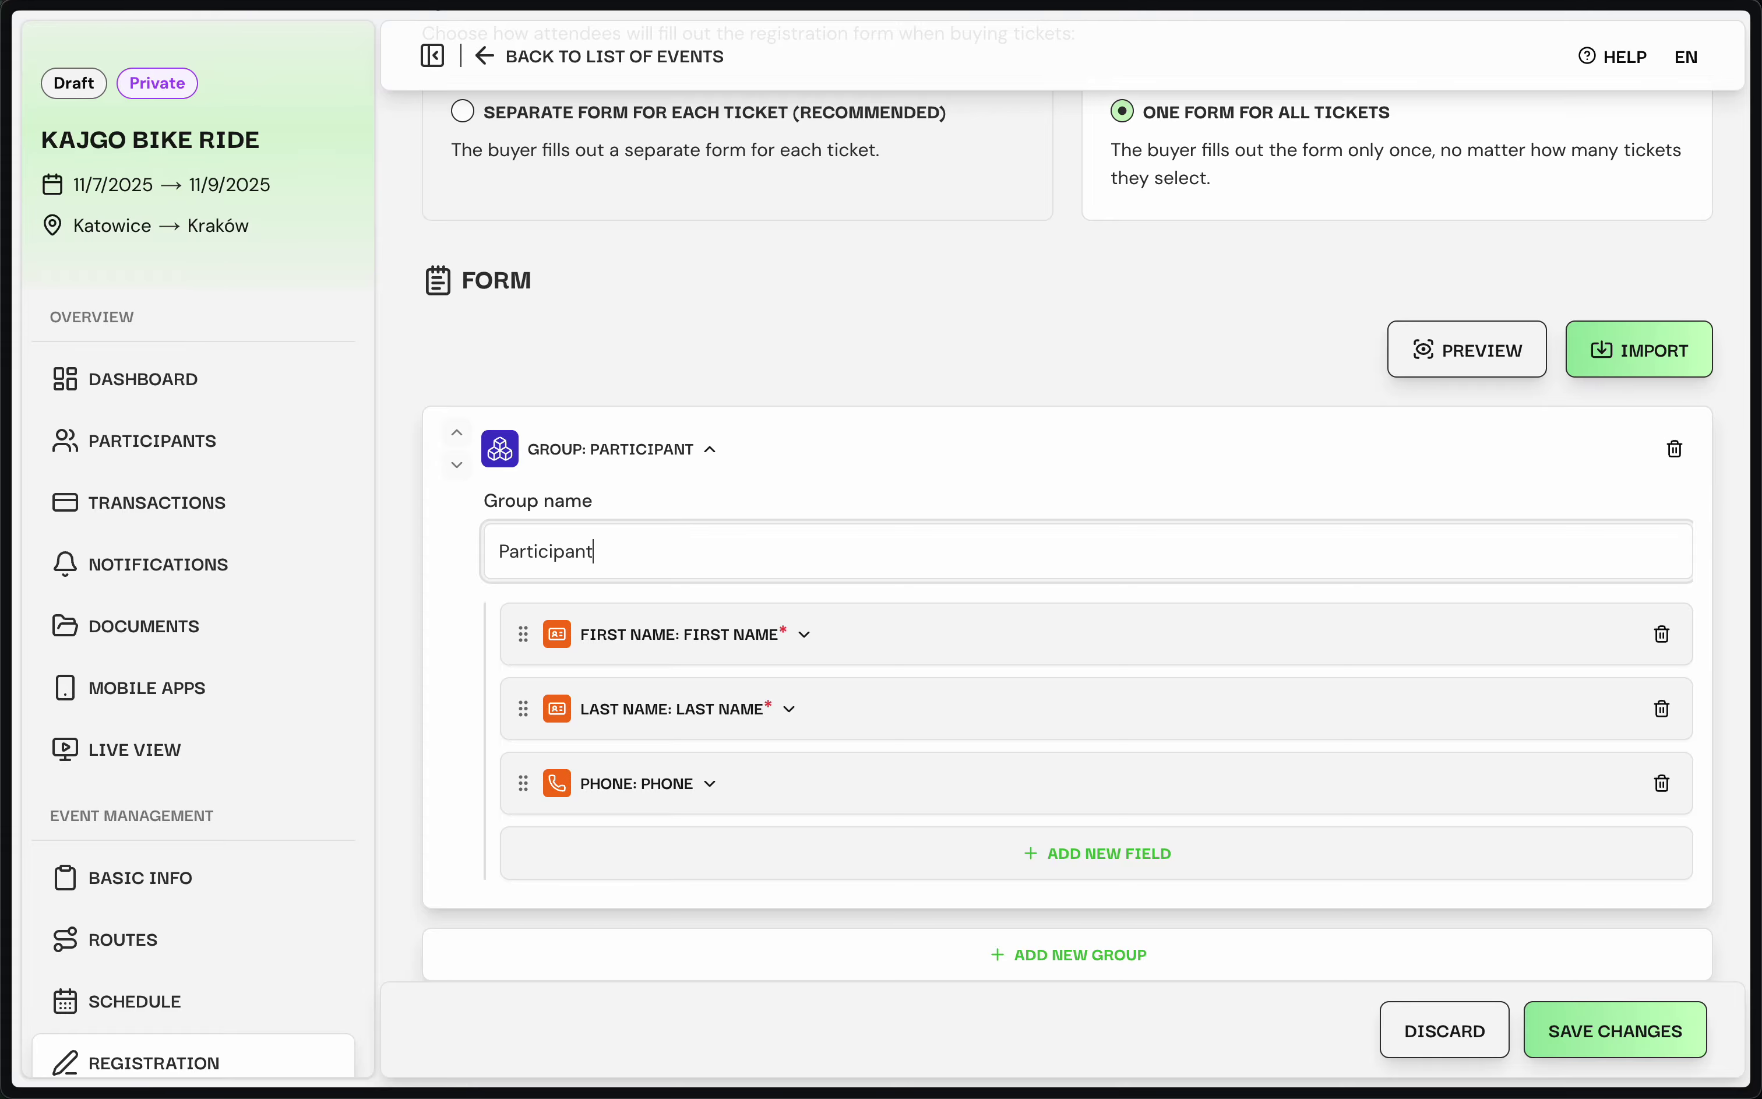
{"action": "type", "text": " data"}
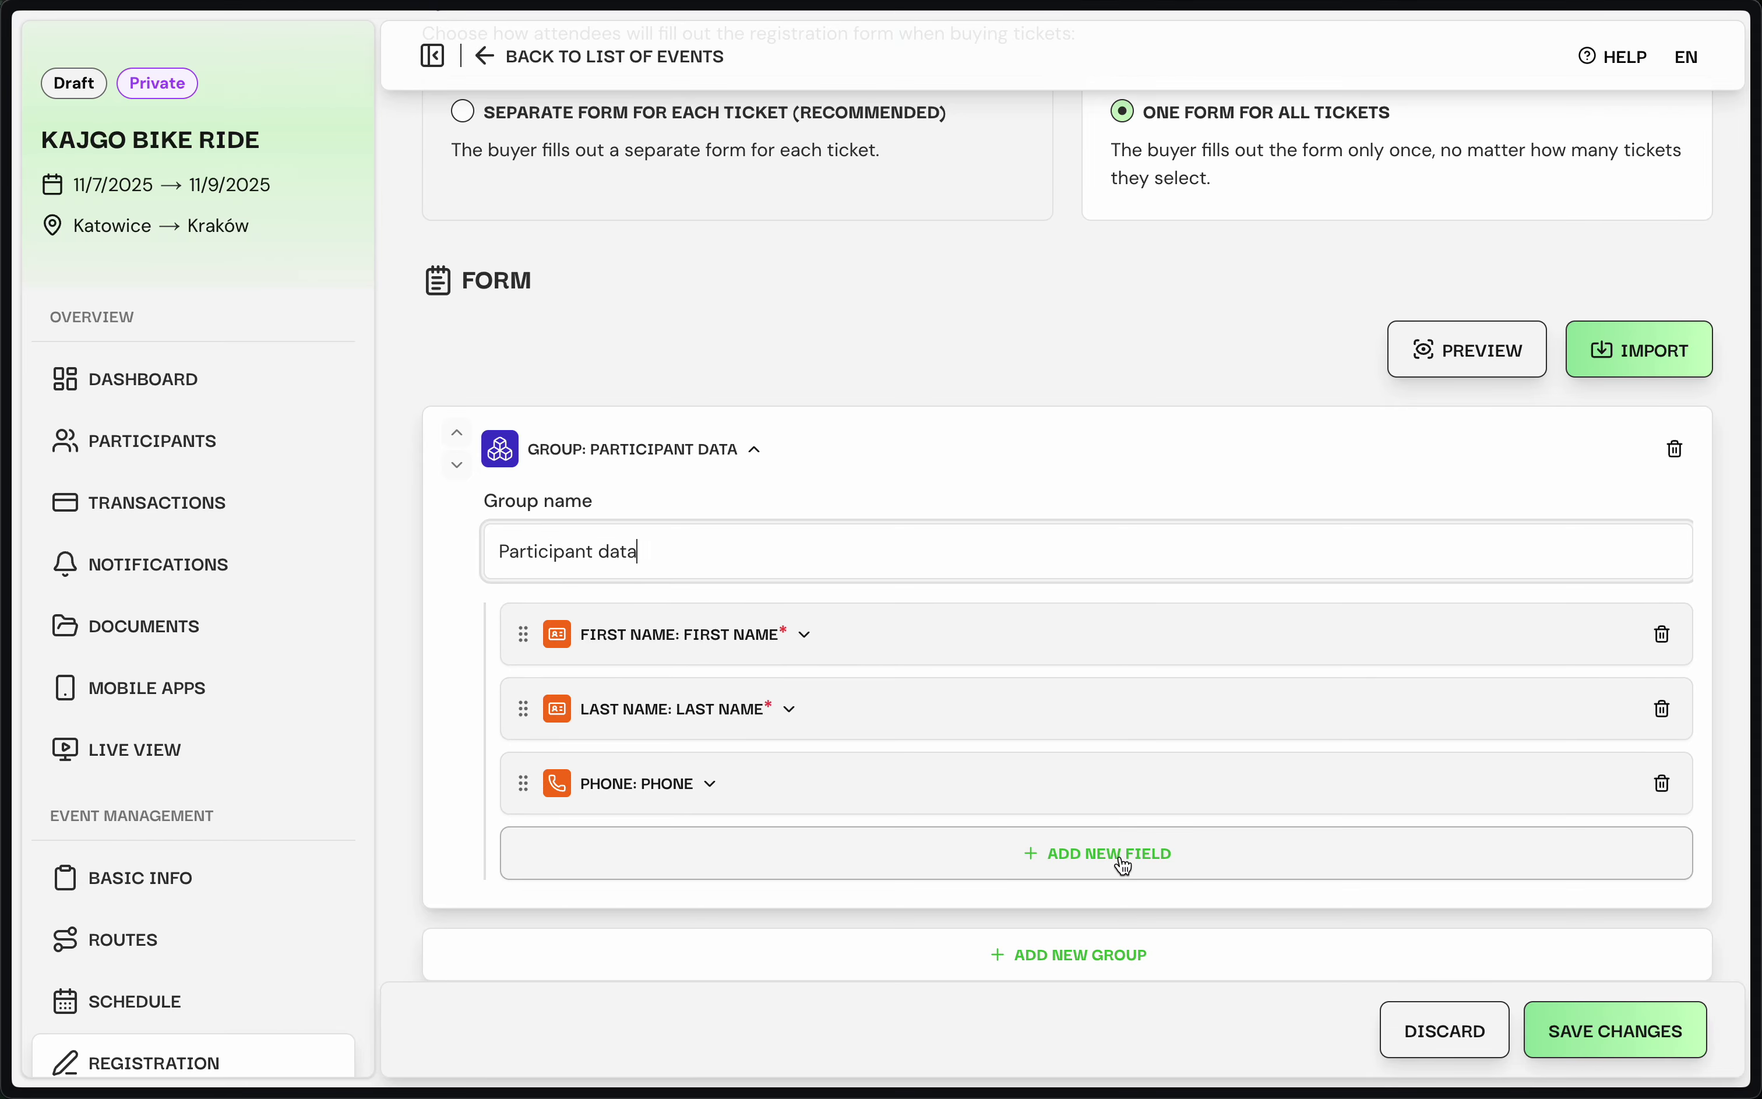
Examine the First Name field's name, hint and required settings, and collapse the field again
{"action": "left_click", "coordinate": [745, 650]}
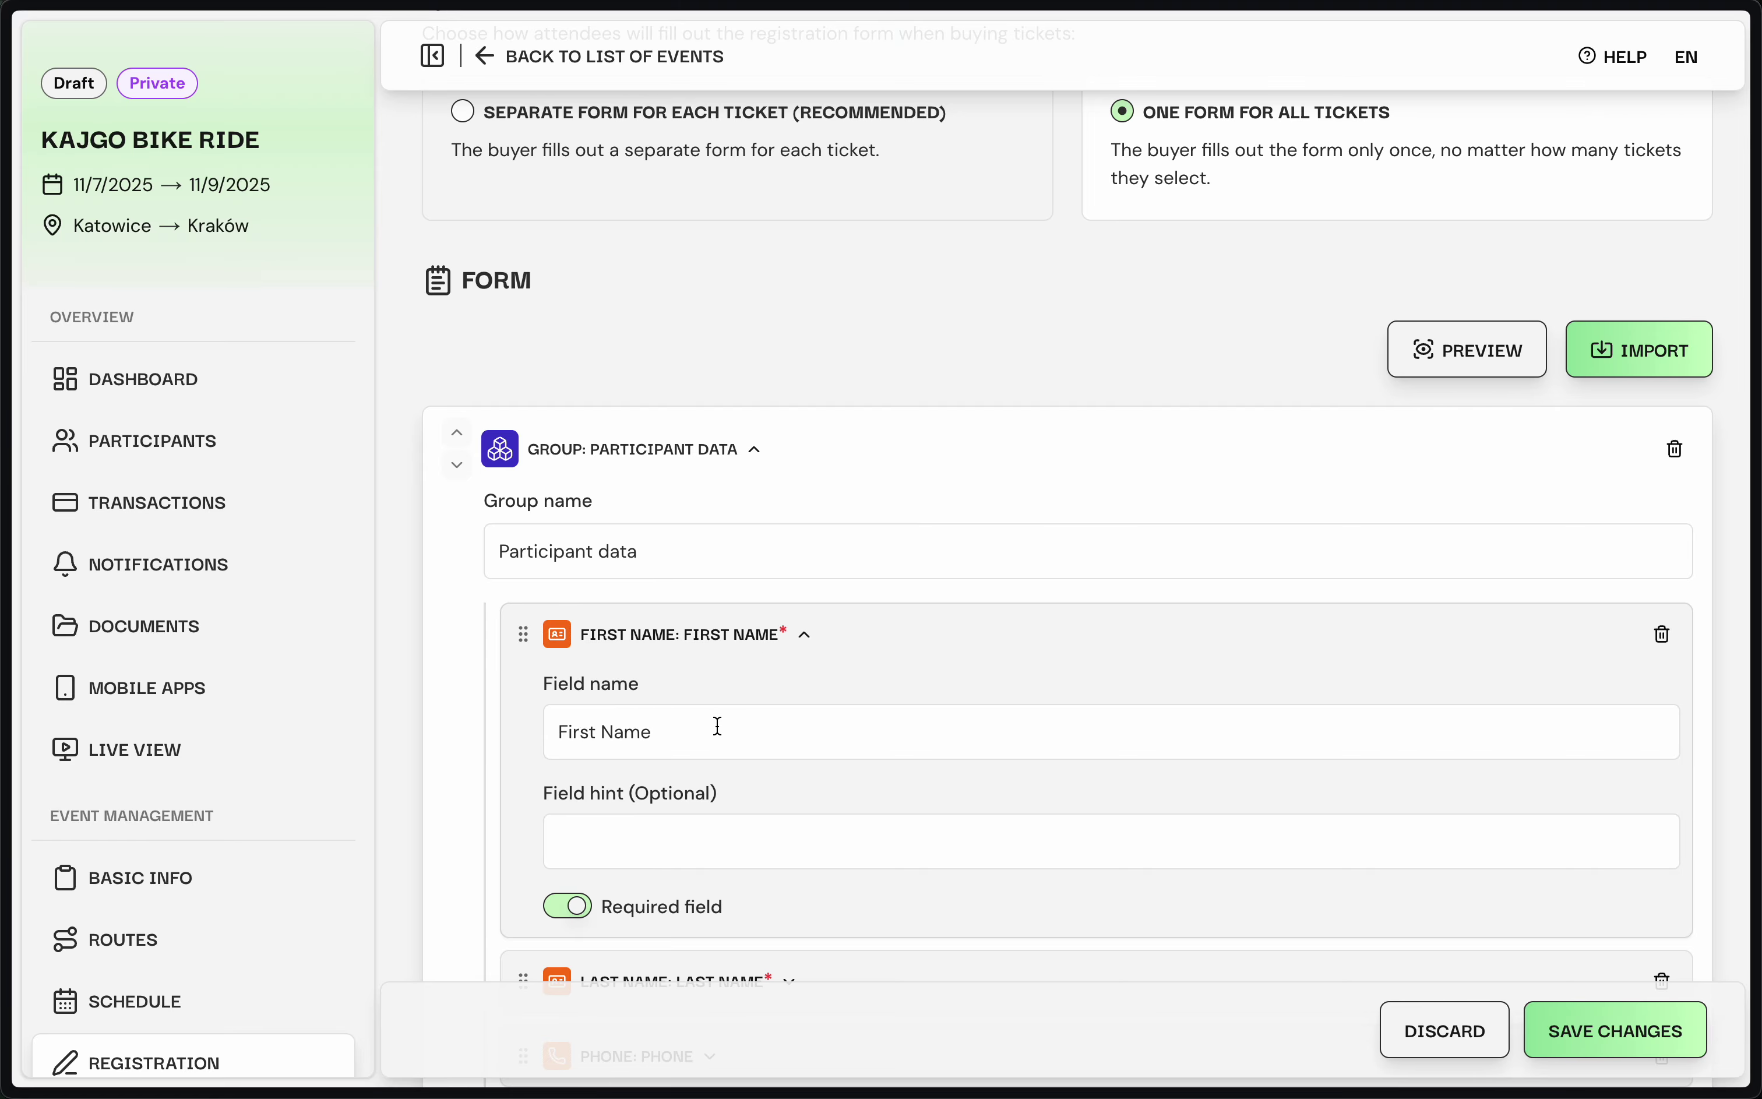
{"action": "scroll", "coordinate": [717, 725], "scroll_direction": "down", "scroll_amount": 1}
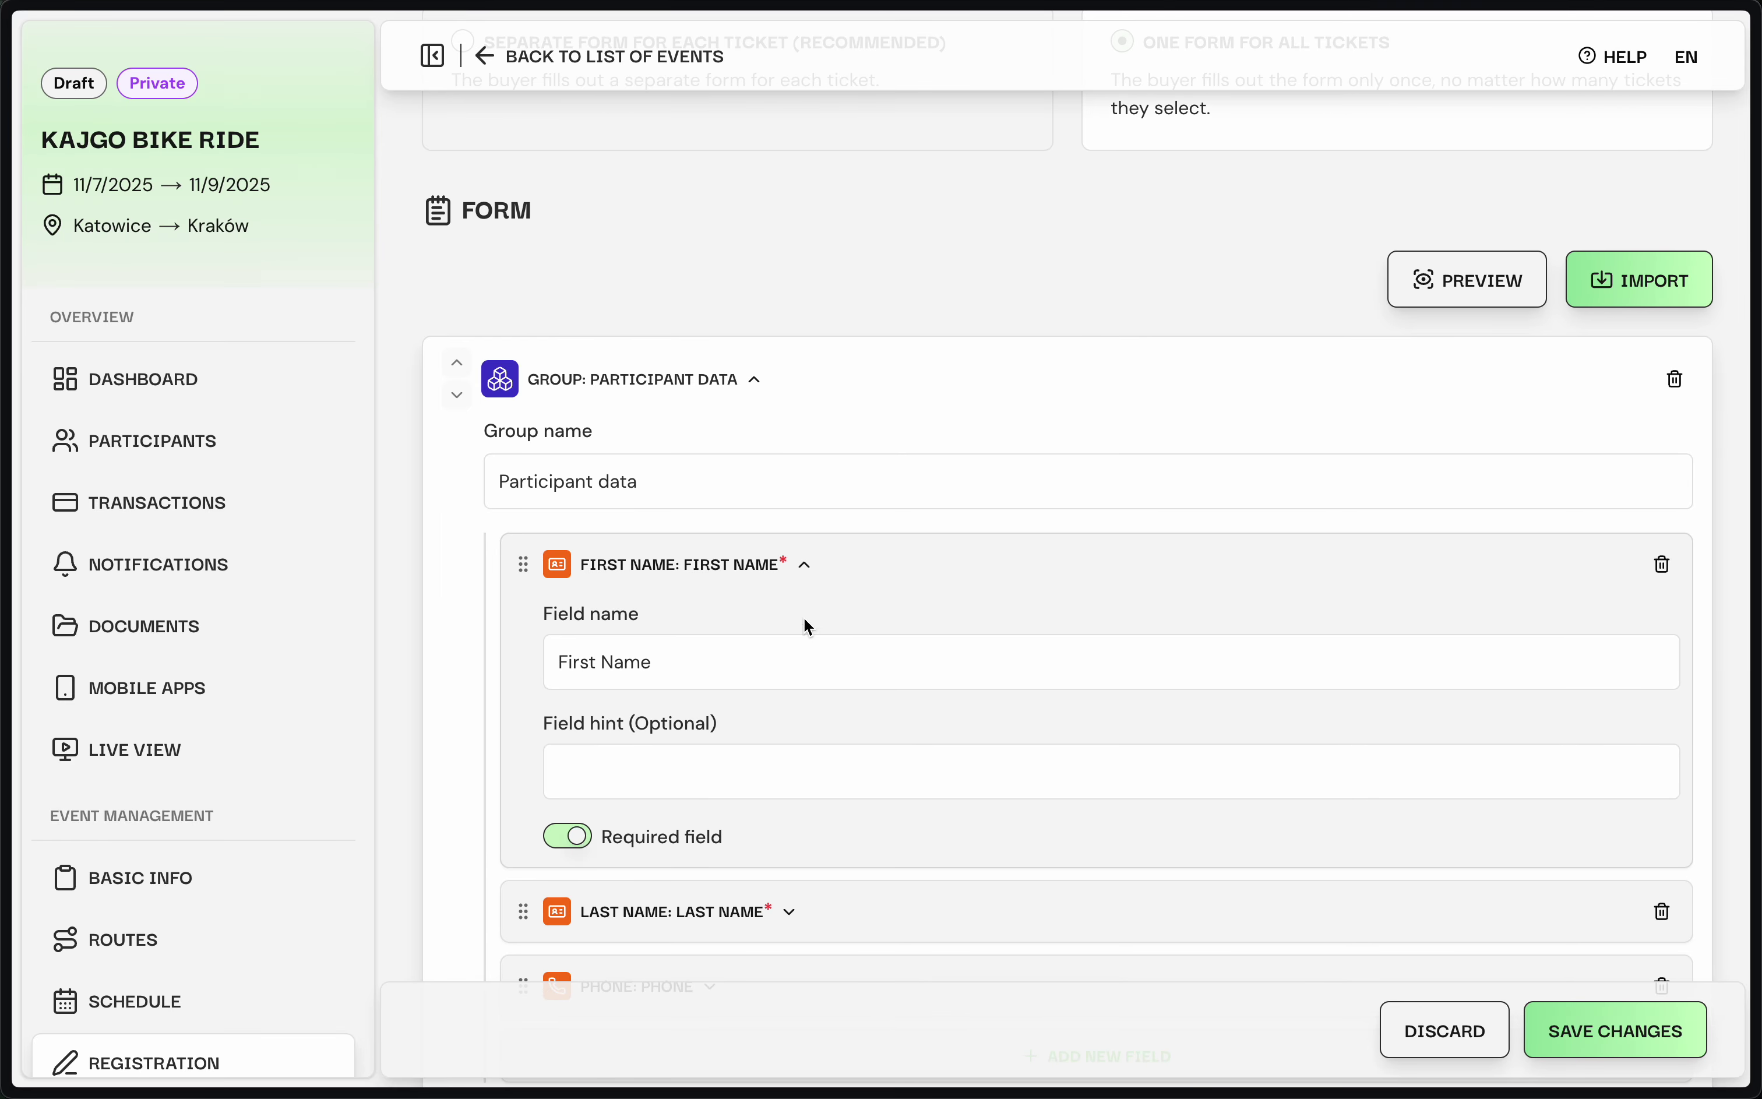
{"action": "left_click", "coordinate": [789, 564]}
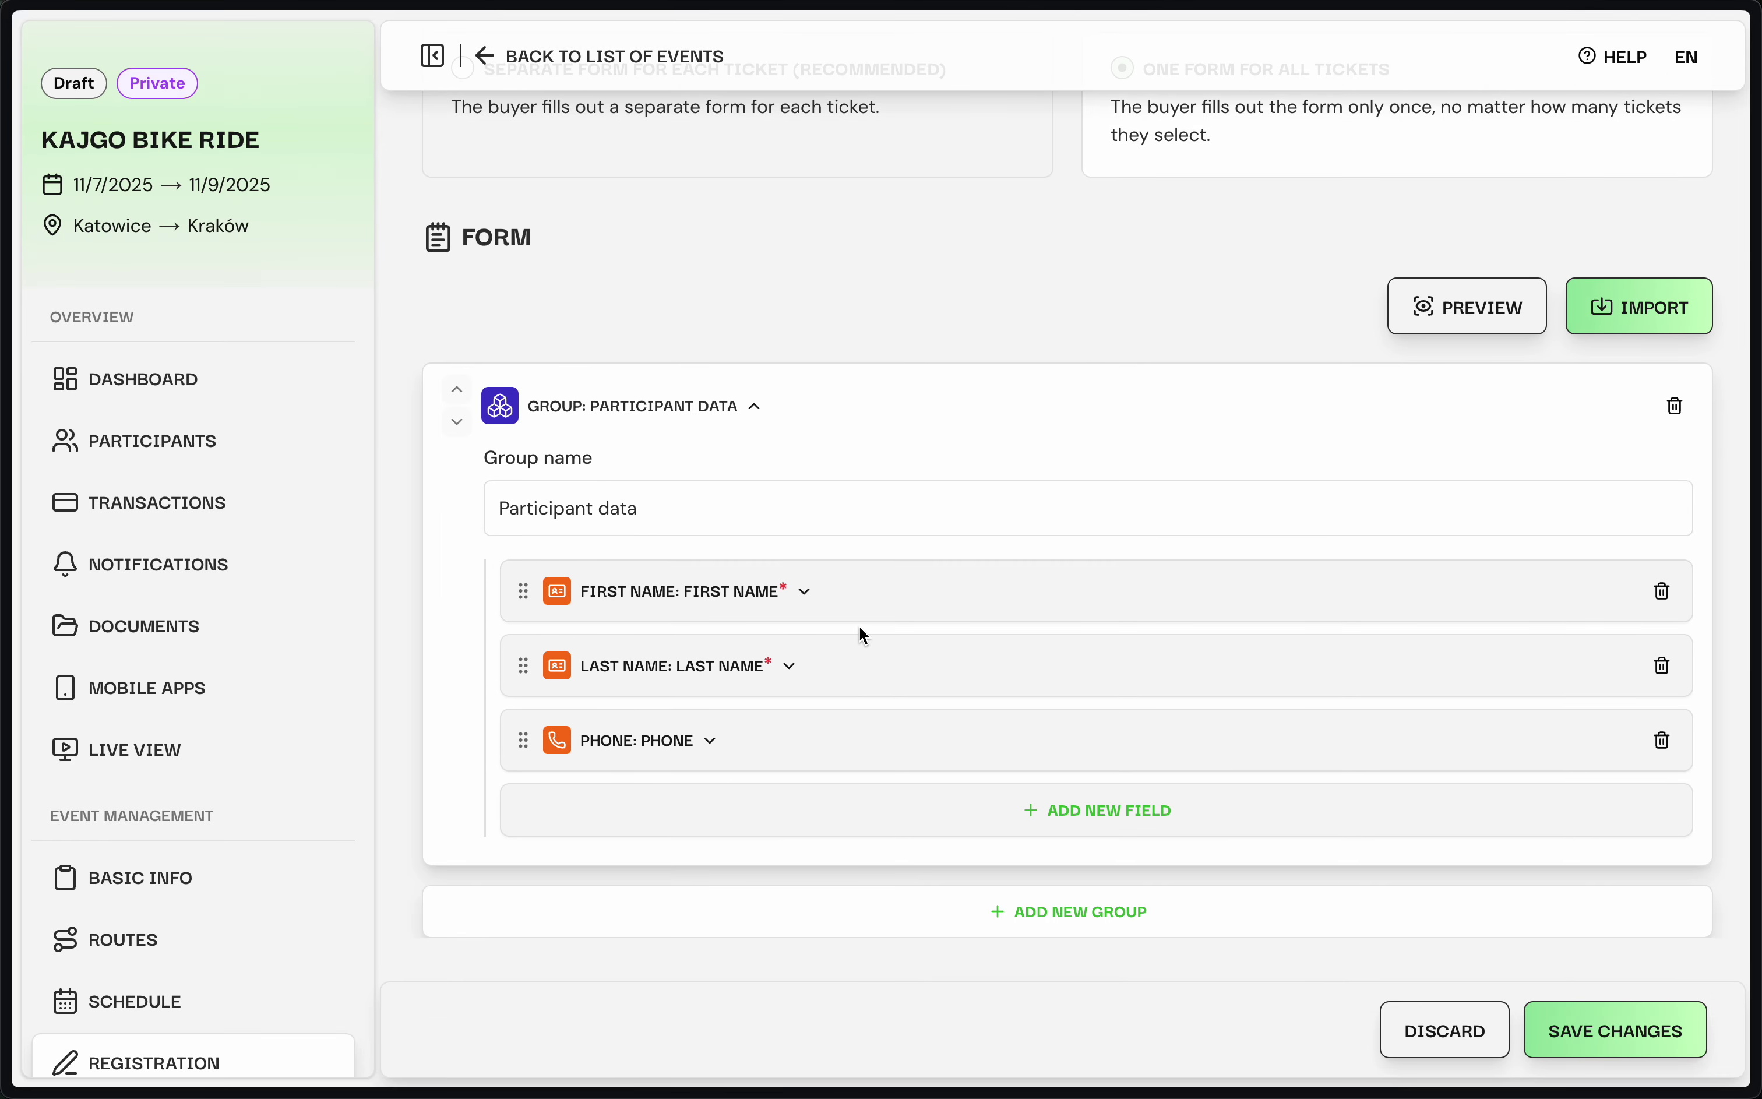
Add a required vehicle Name field called "Bike name" to the Participant data group
{"action": "left_click", "coordinate": [978, 815]}
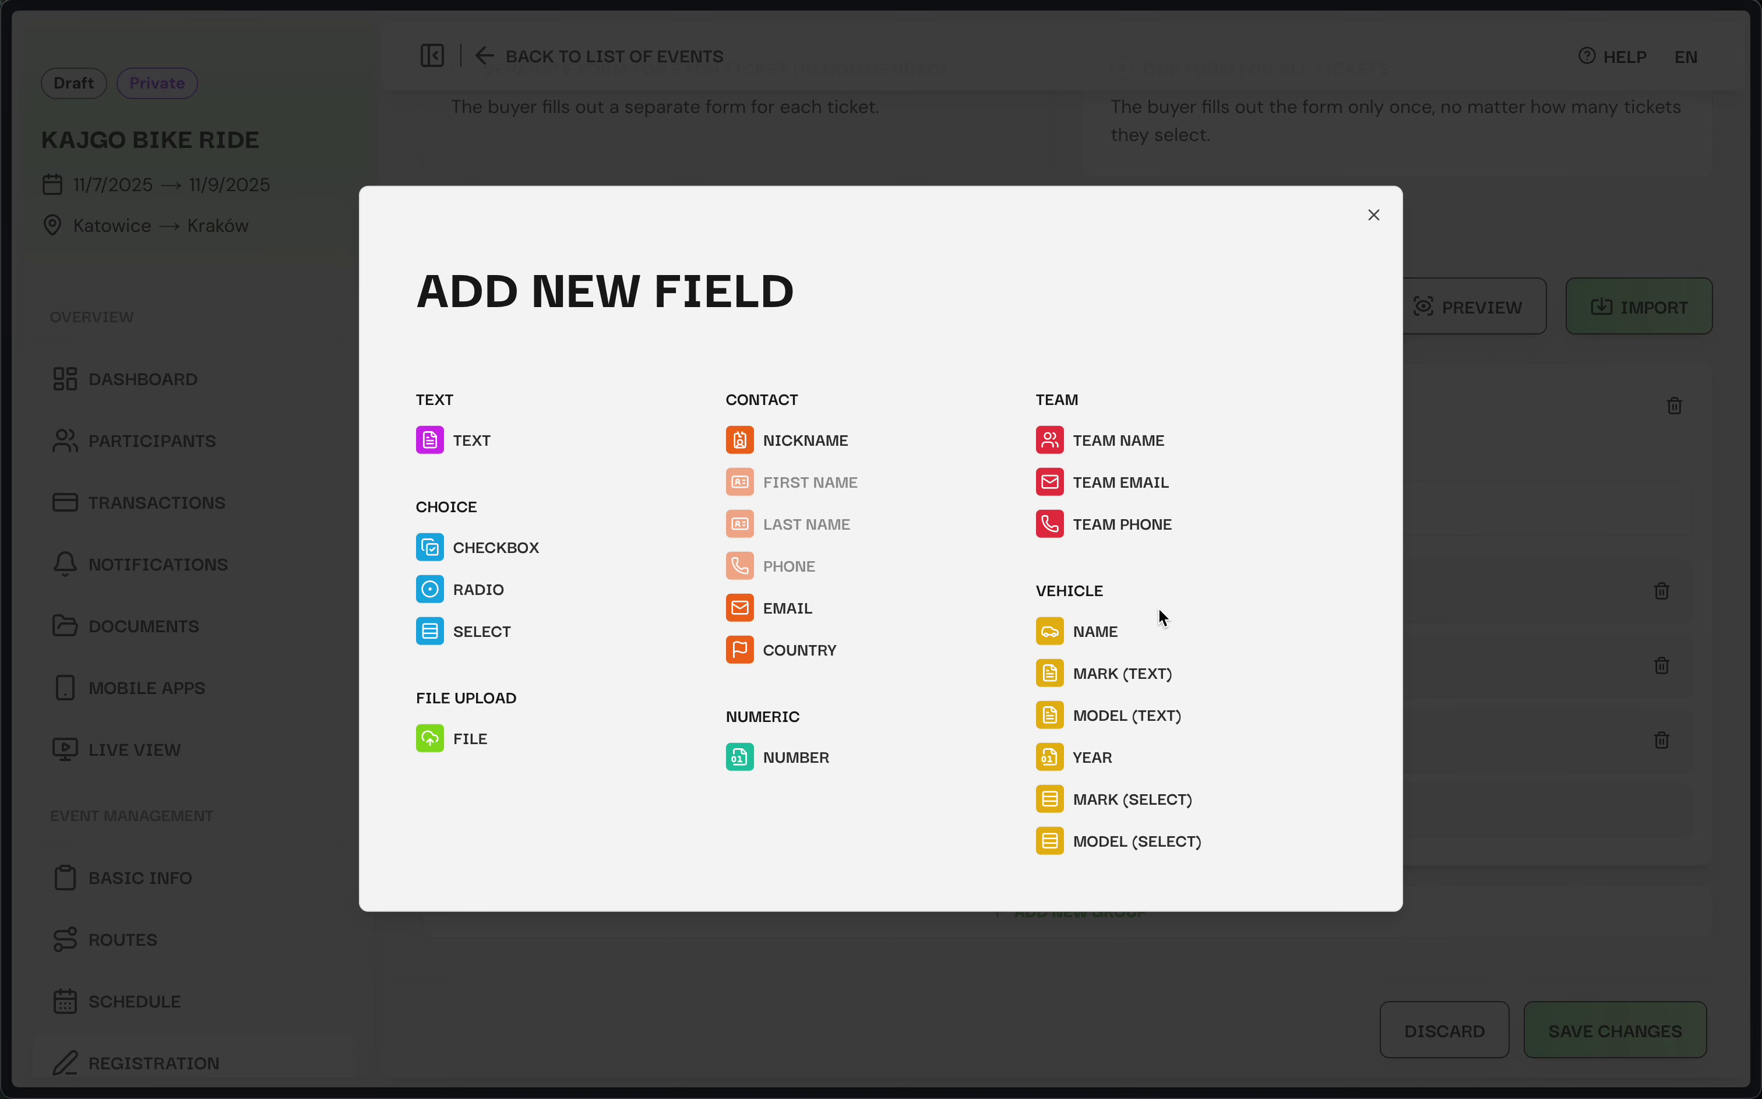
{"action": "left_click", "coordinate": [1103, 631]}
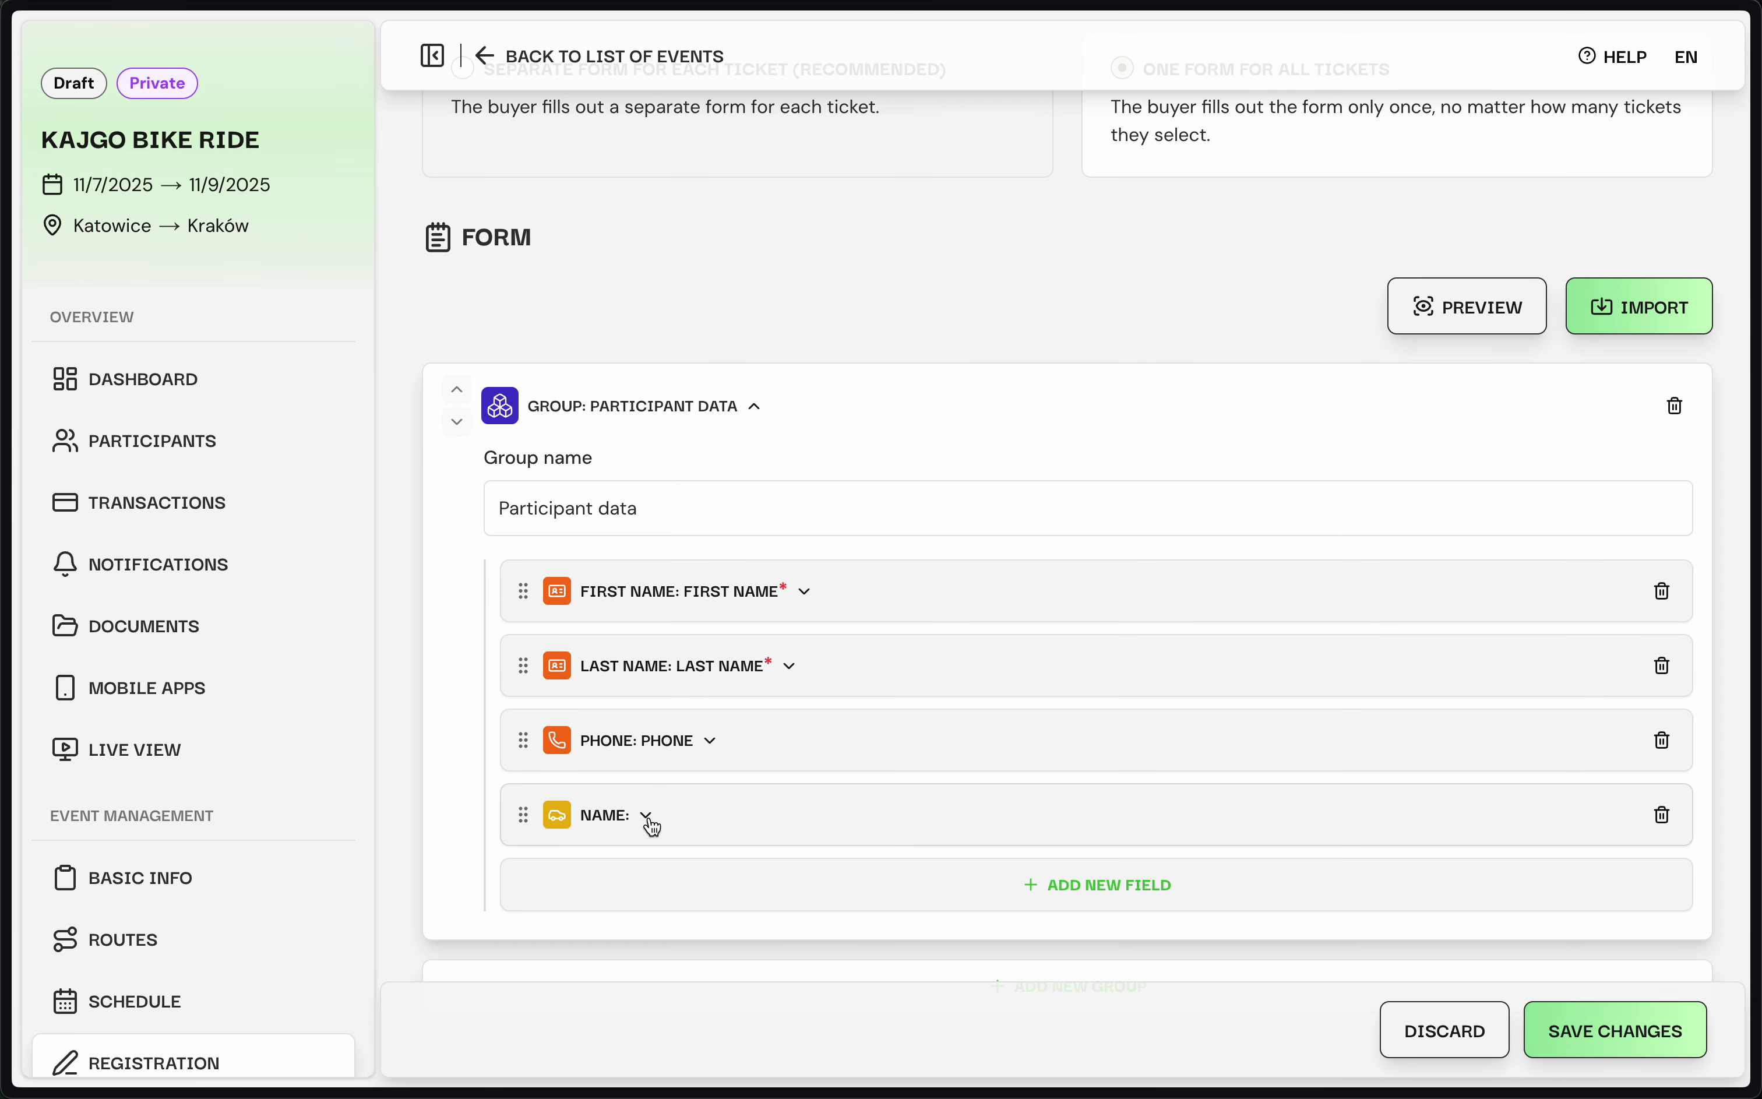
{"action": "left_click", "coordinate": [675, 822]}
{"action": "left_click", "coordinate": [669, 894]}
{"action": "scroll", "coordinate": [770, 701], "scroll_direction": "down", "scroll_amount": 3}
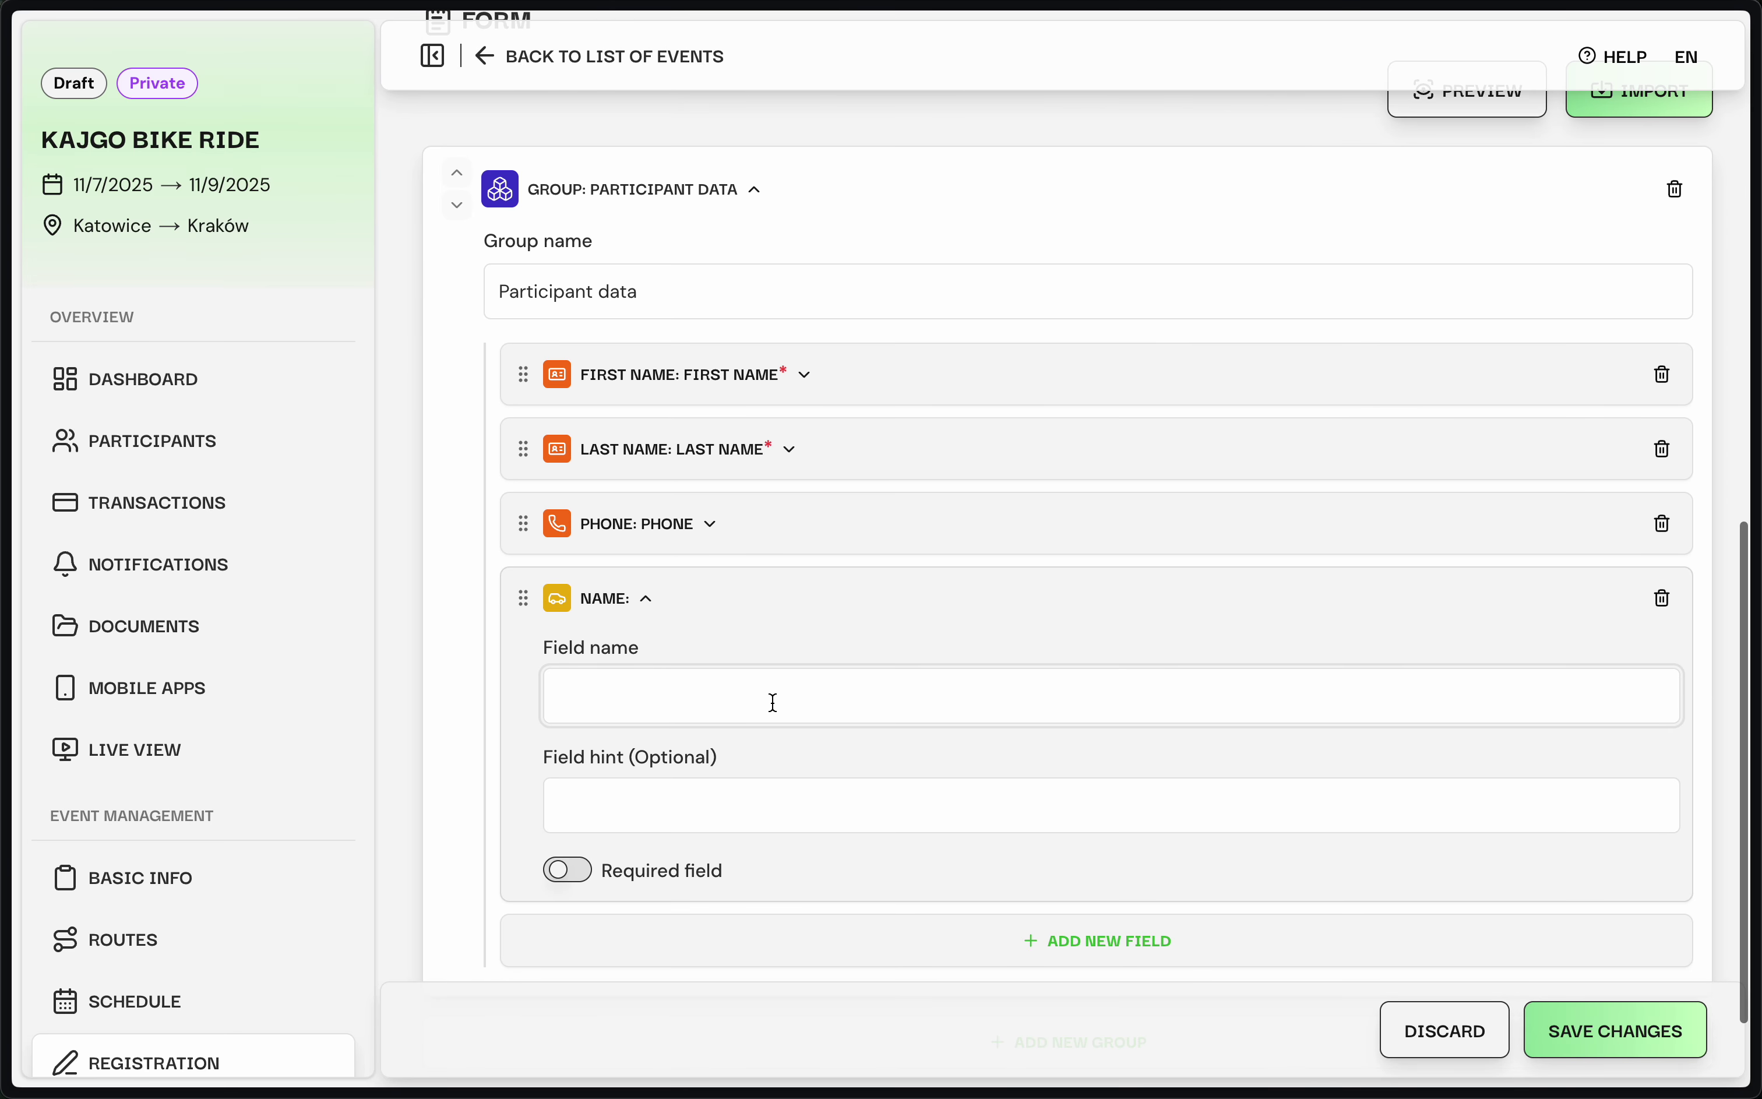
{"action": "type", "text": "Bike name"}
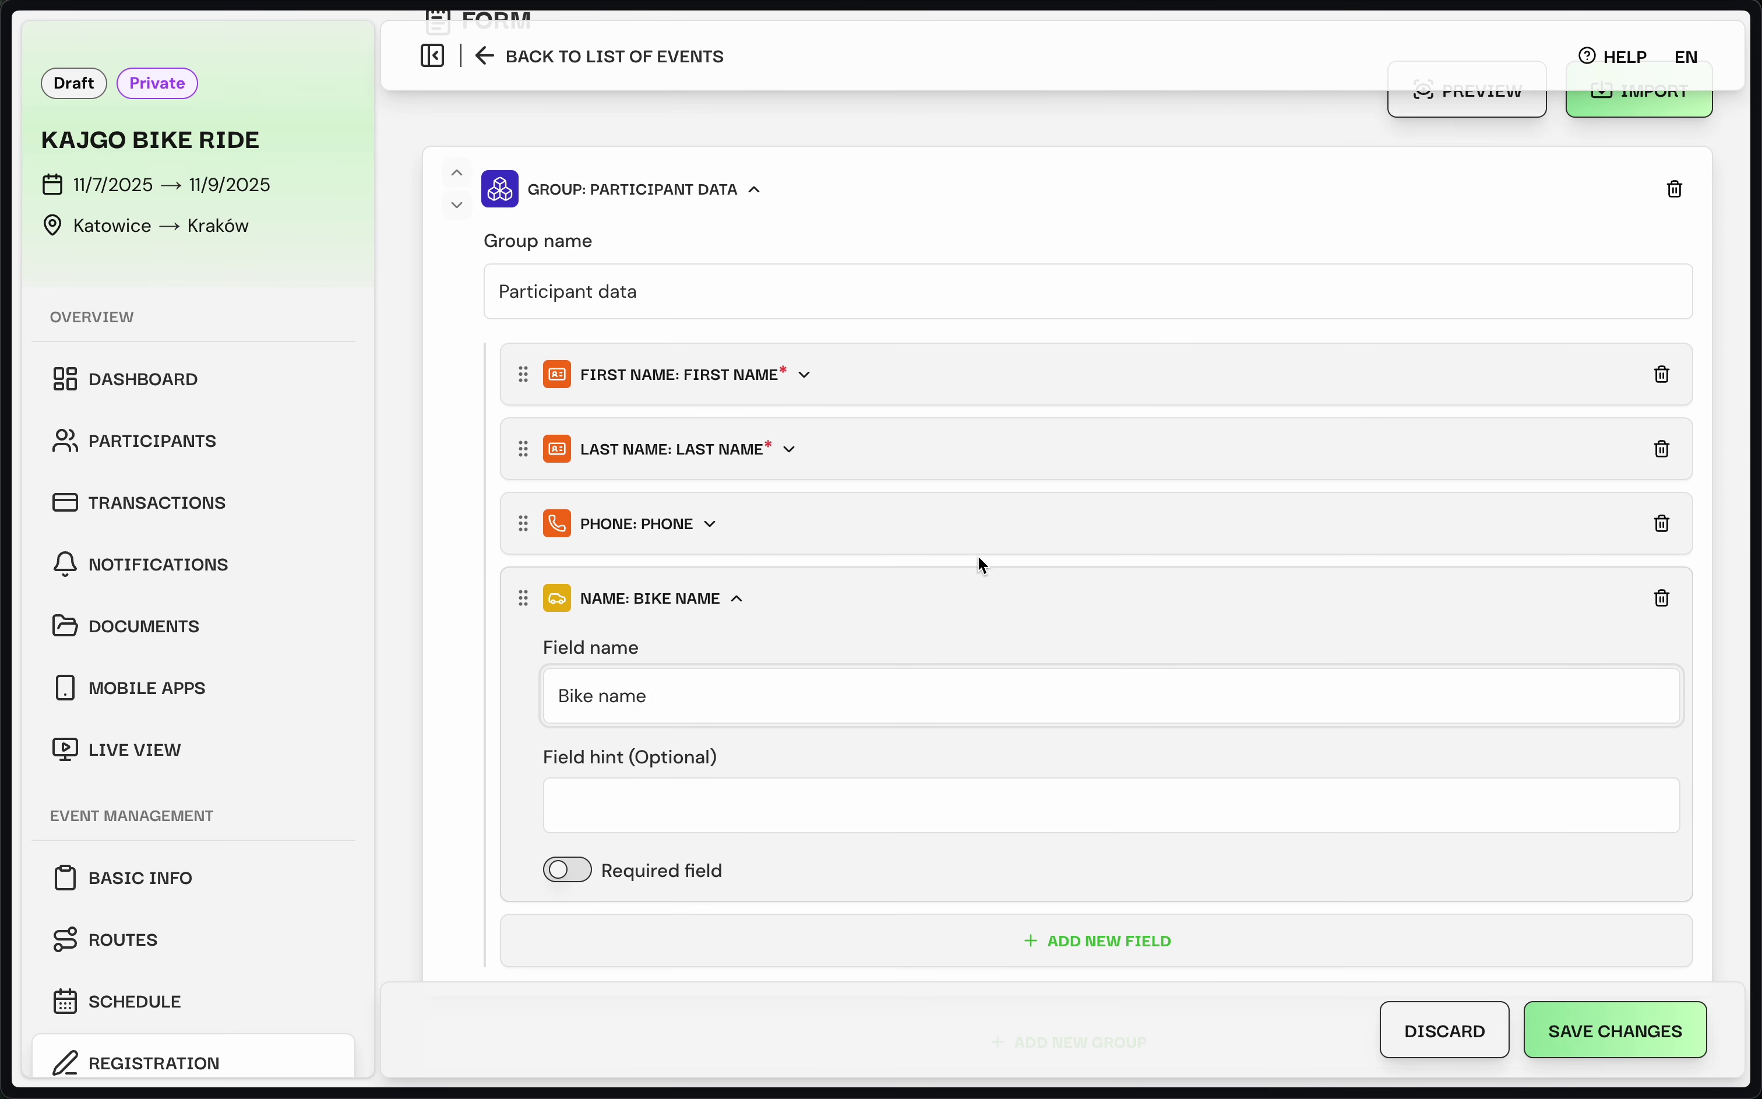
{"action": "left_click", "coordinate": [574, 871]}
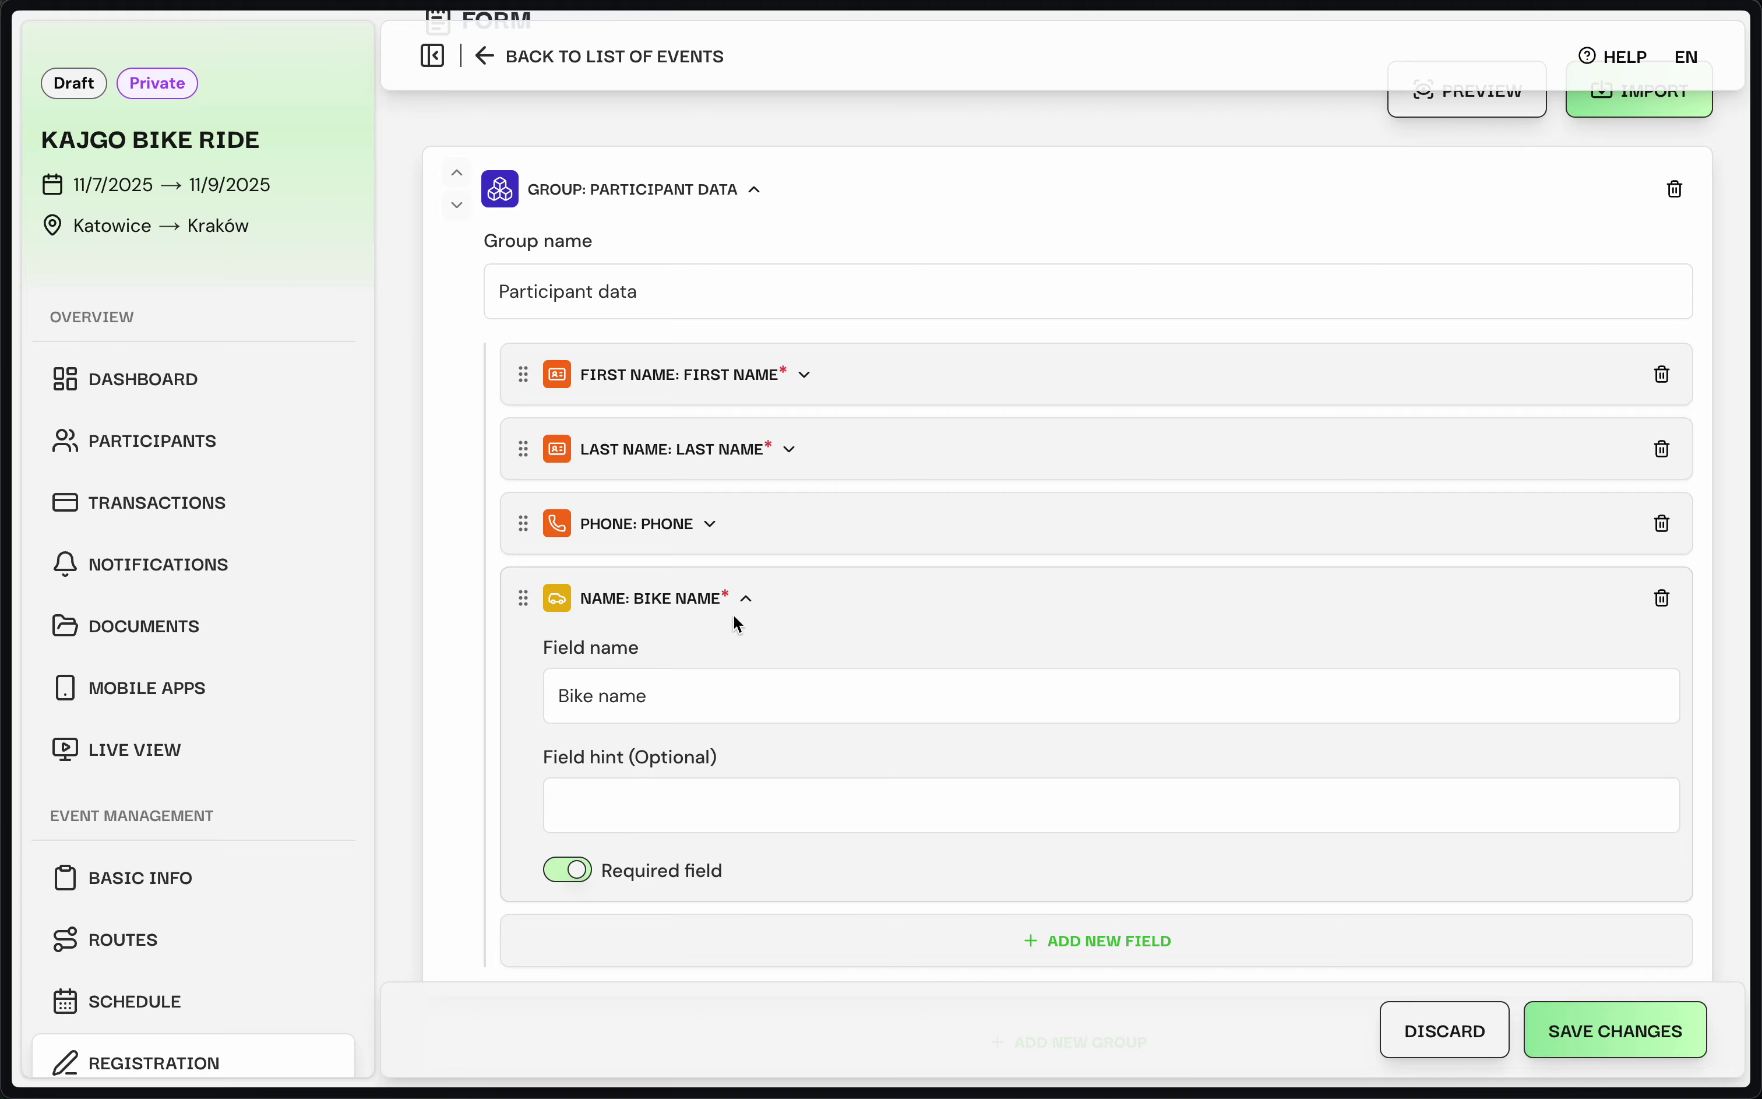
{"action": "left_click", "coordinate": [747, 600]}
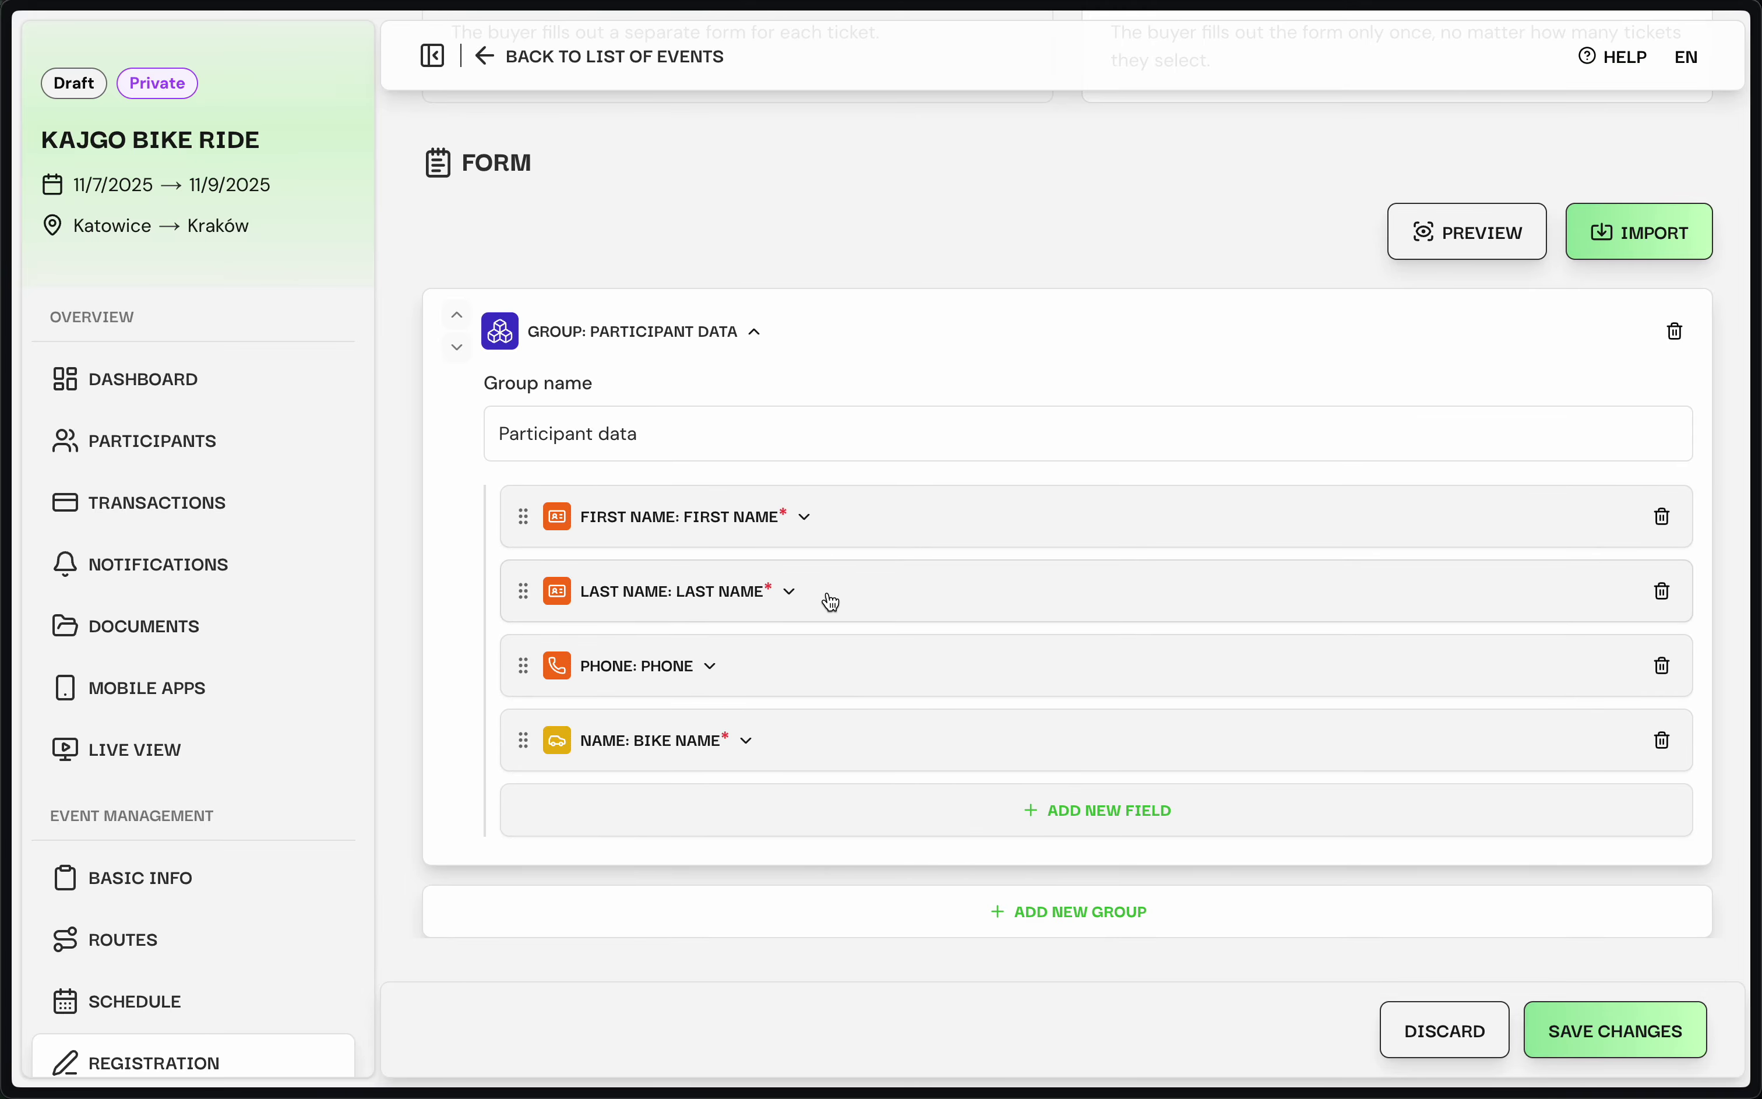
Add a contact Nickname field to the Participant data group and move it above the First Name field
{"action": "left_click", "coordinate": [1100, 822]}
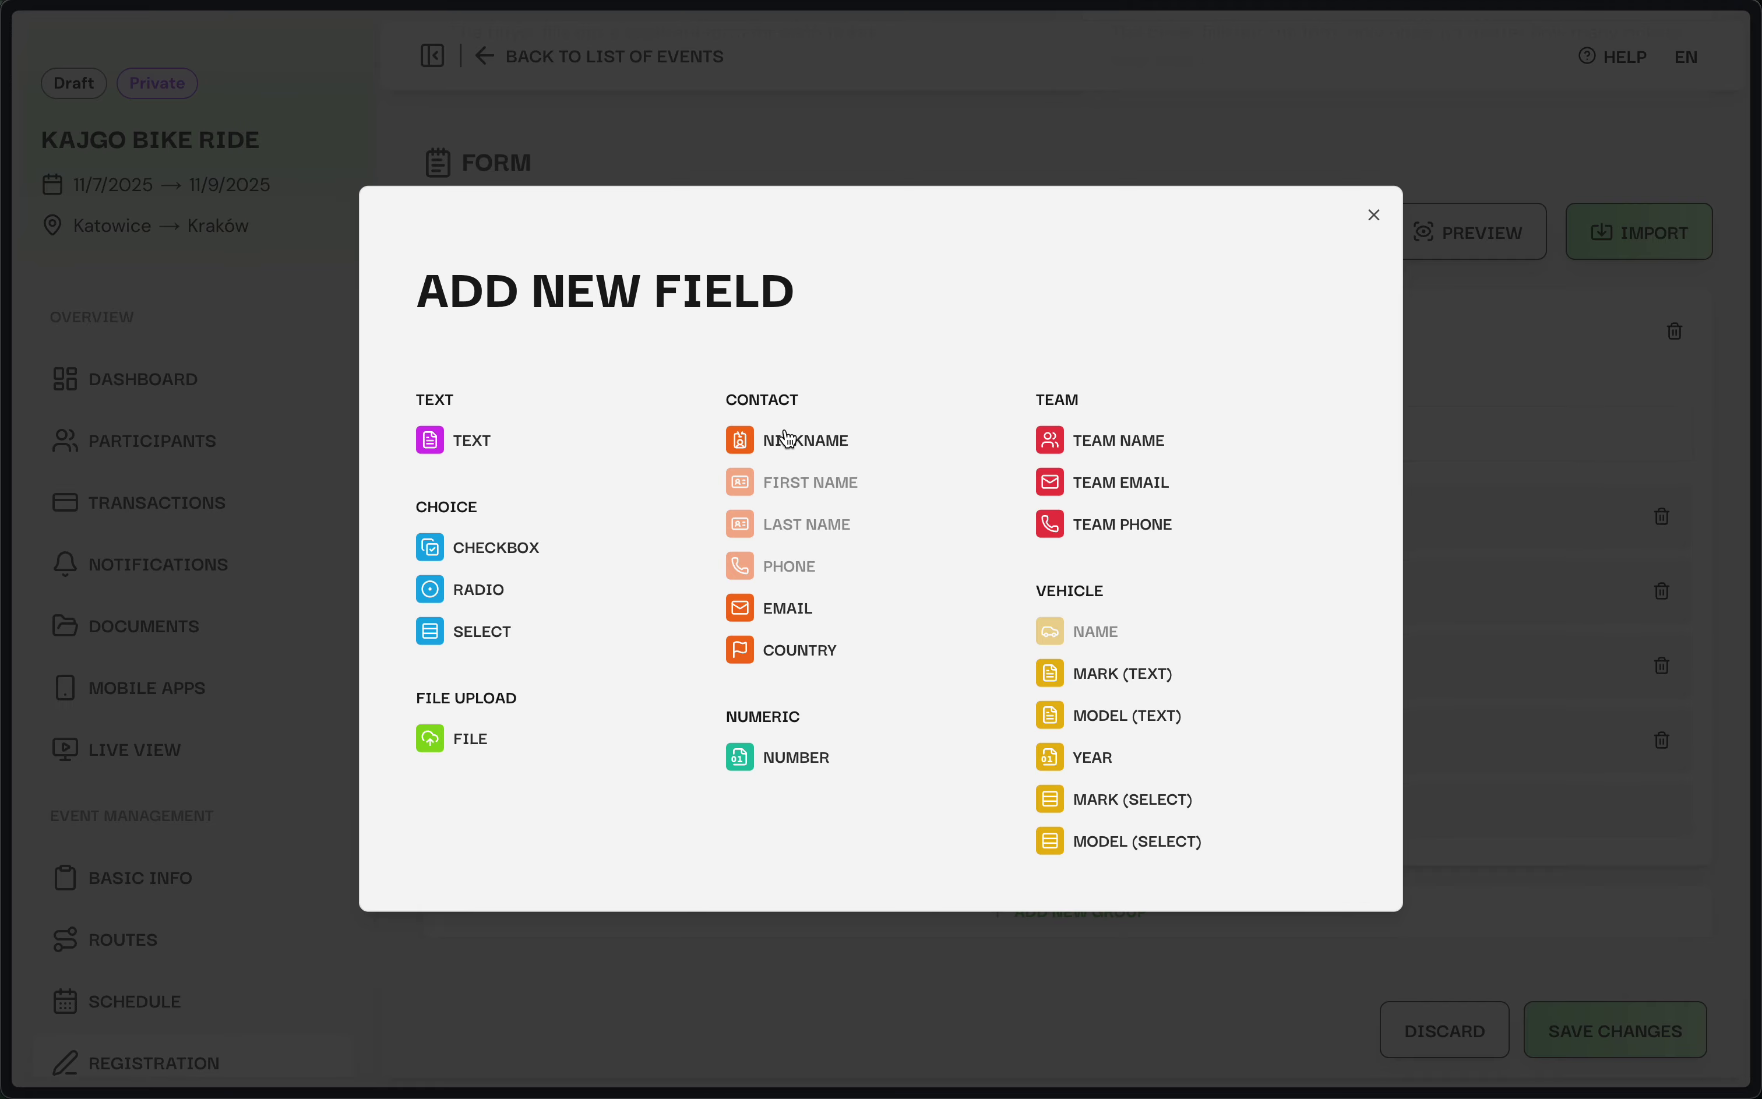
{"action": "left_click", "coordinate": [831, 450]}
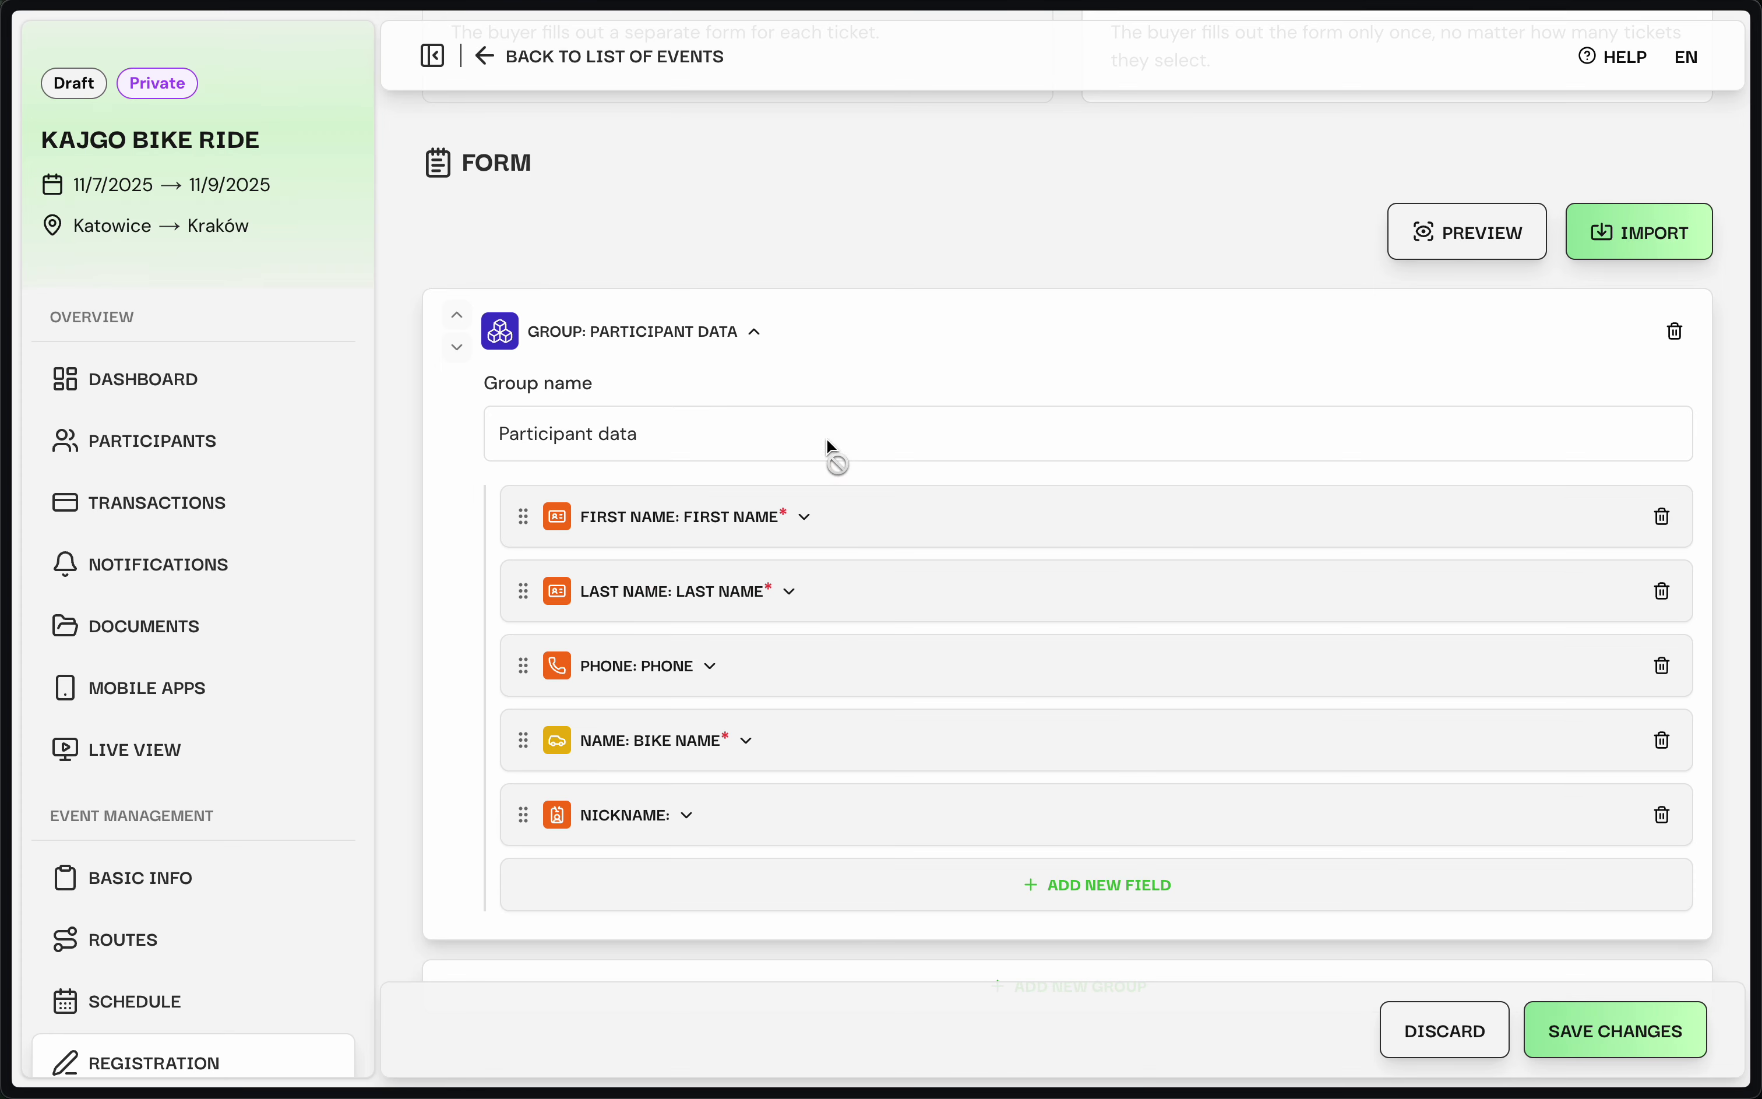
{"action": "left_click_drag", "start_coordinate": [520, 819], "coordinate": [509, 527]}
Set the Nickname field's name to "Nickname" and make it a required field
{"action": "left_click", "coordinate": [688, 523]}
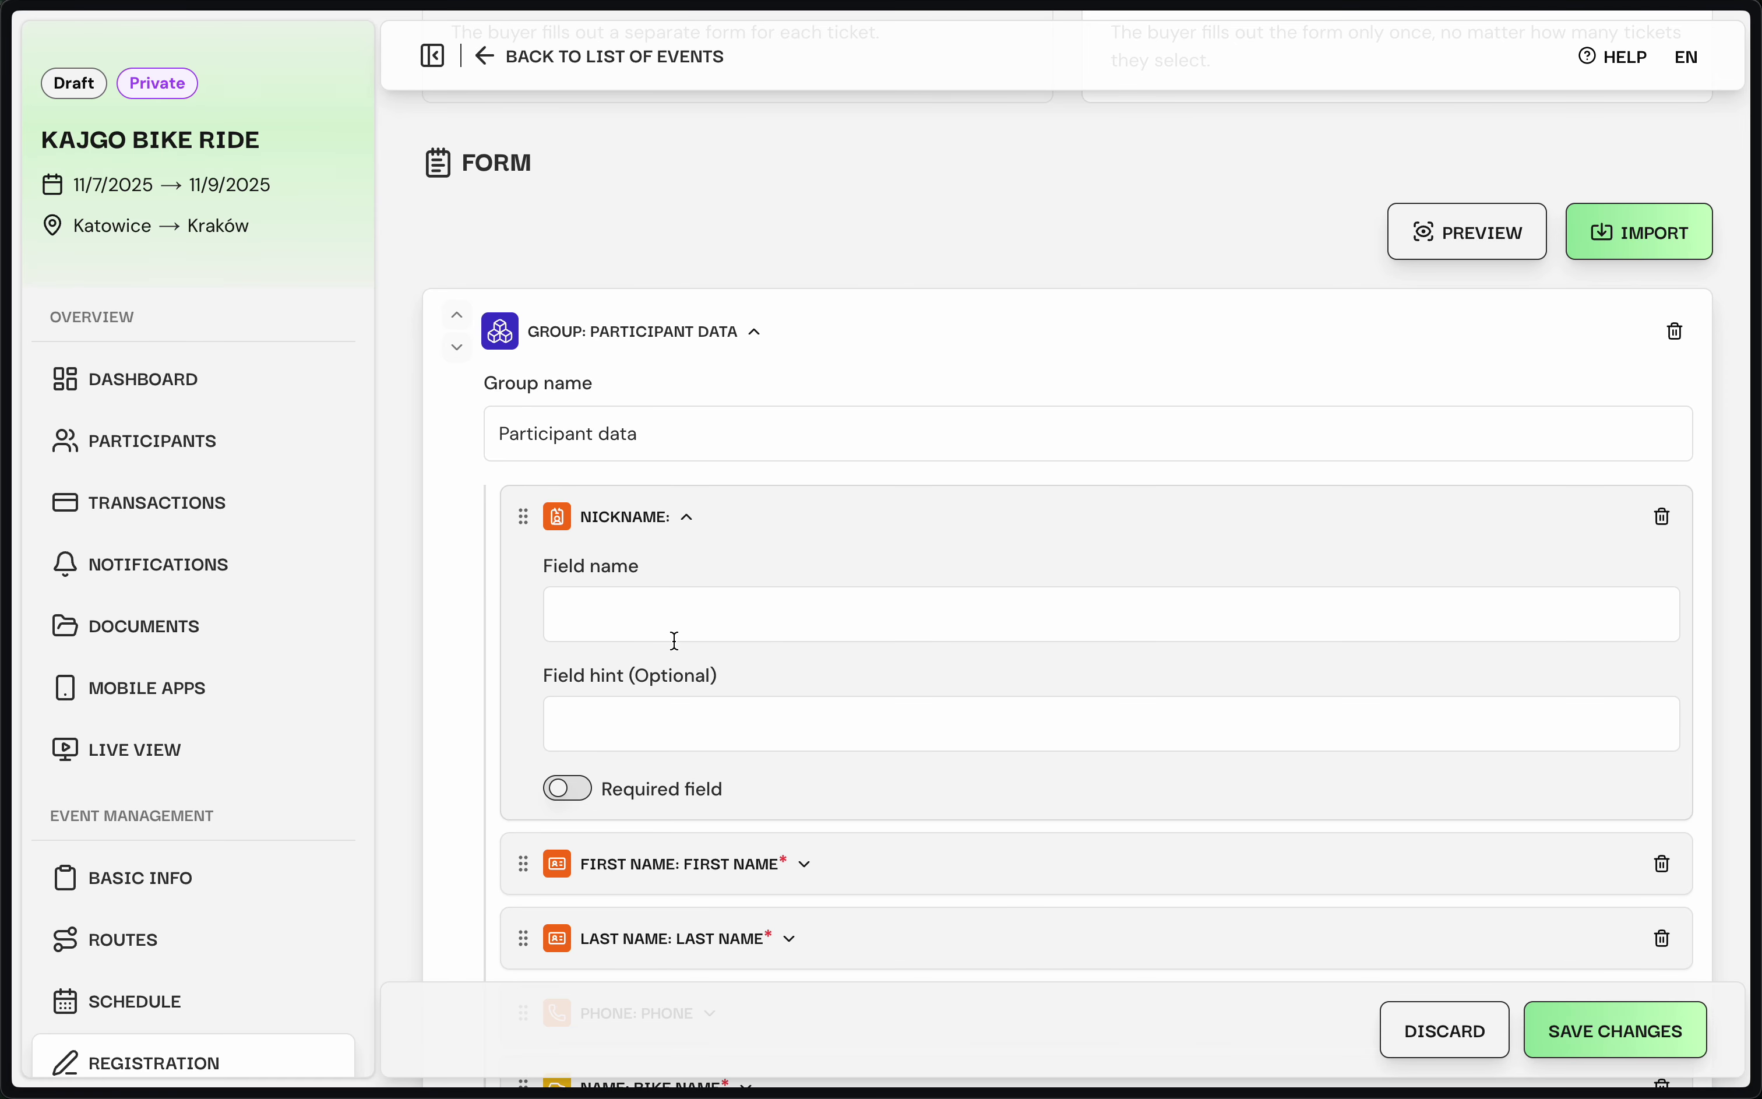
{"action": "left_click", "coordinate": [657, 610]}
{"action": "type", "text": "Nick"}
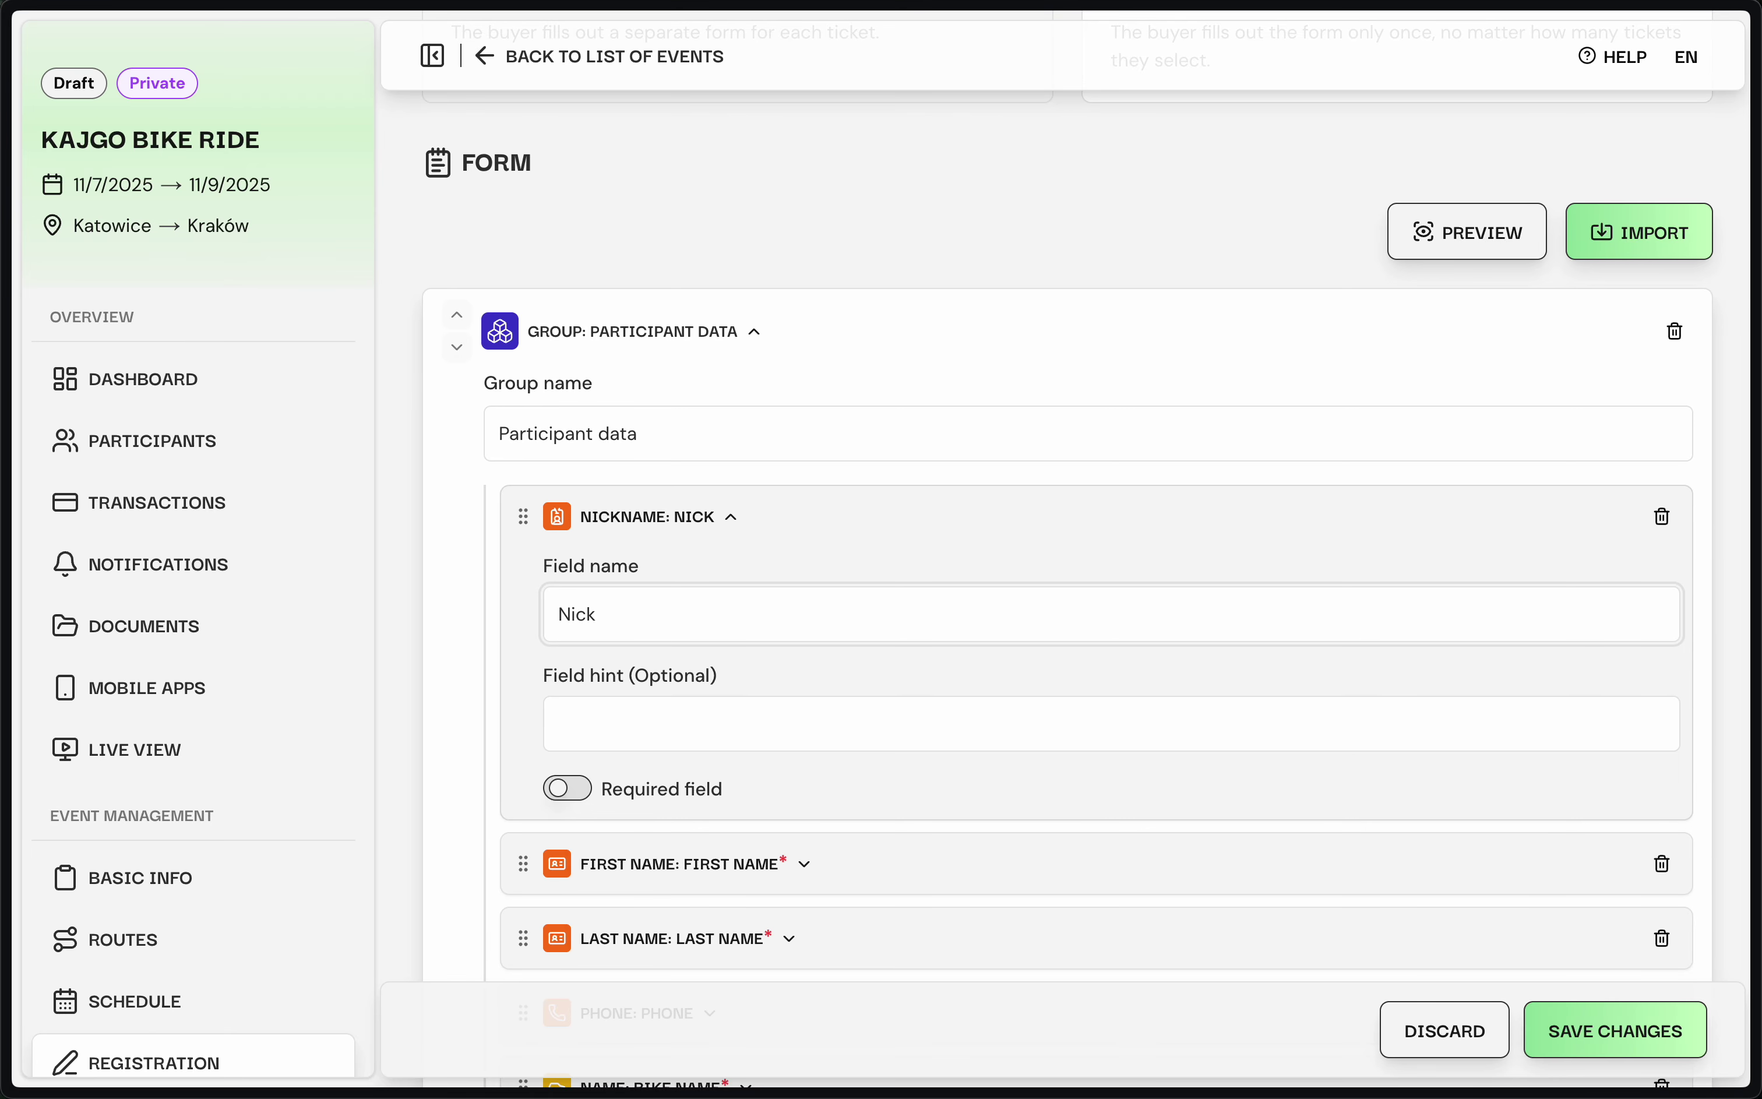
{"action": "type", "text": "name"}
{"action": "left_click", "coordinate": [580, 799]}
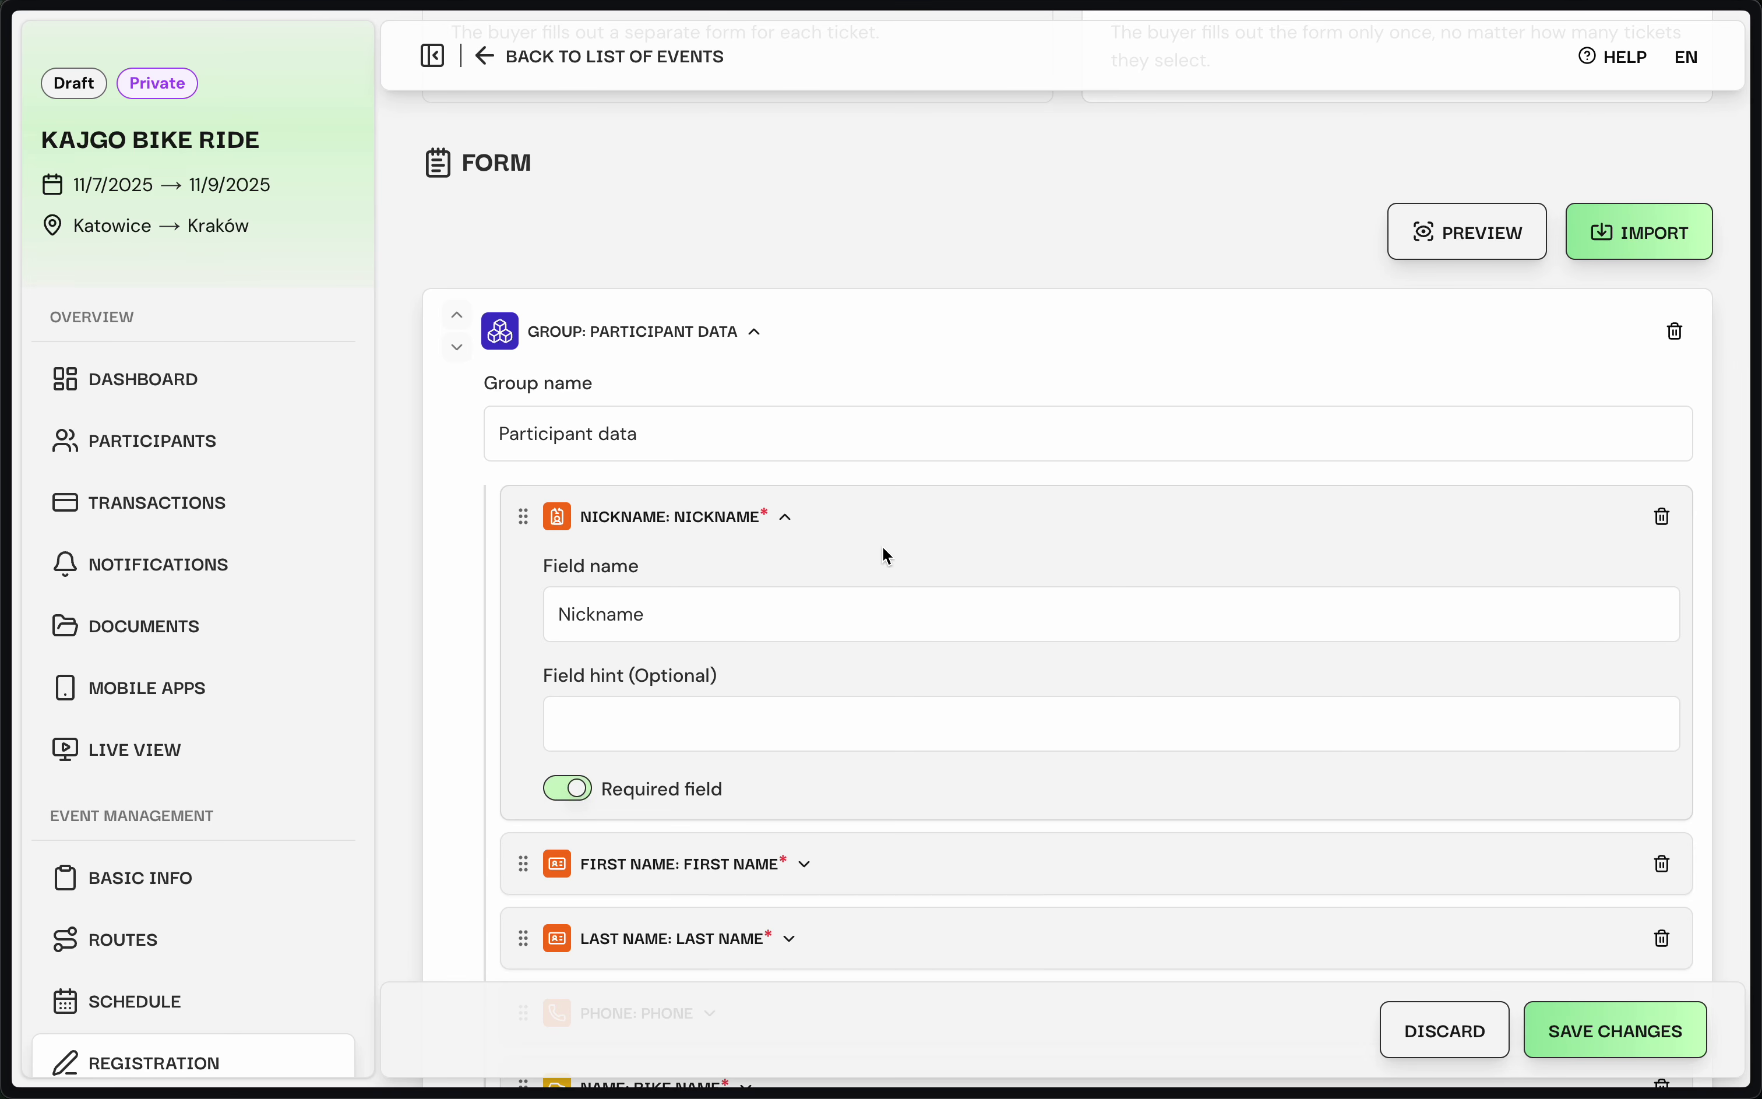
{"action": "left_click", "coordinate": [787, 522]}
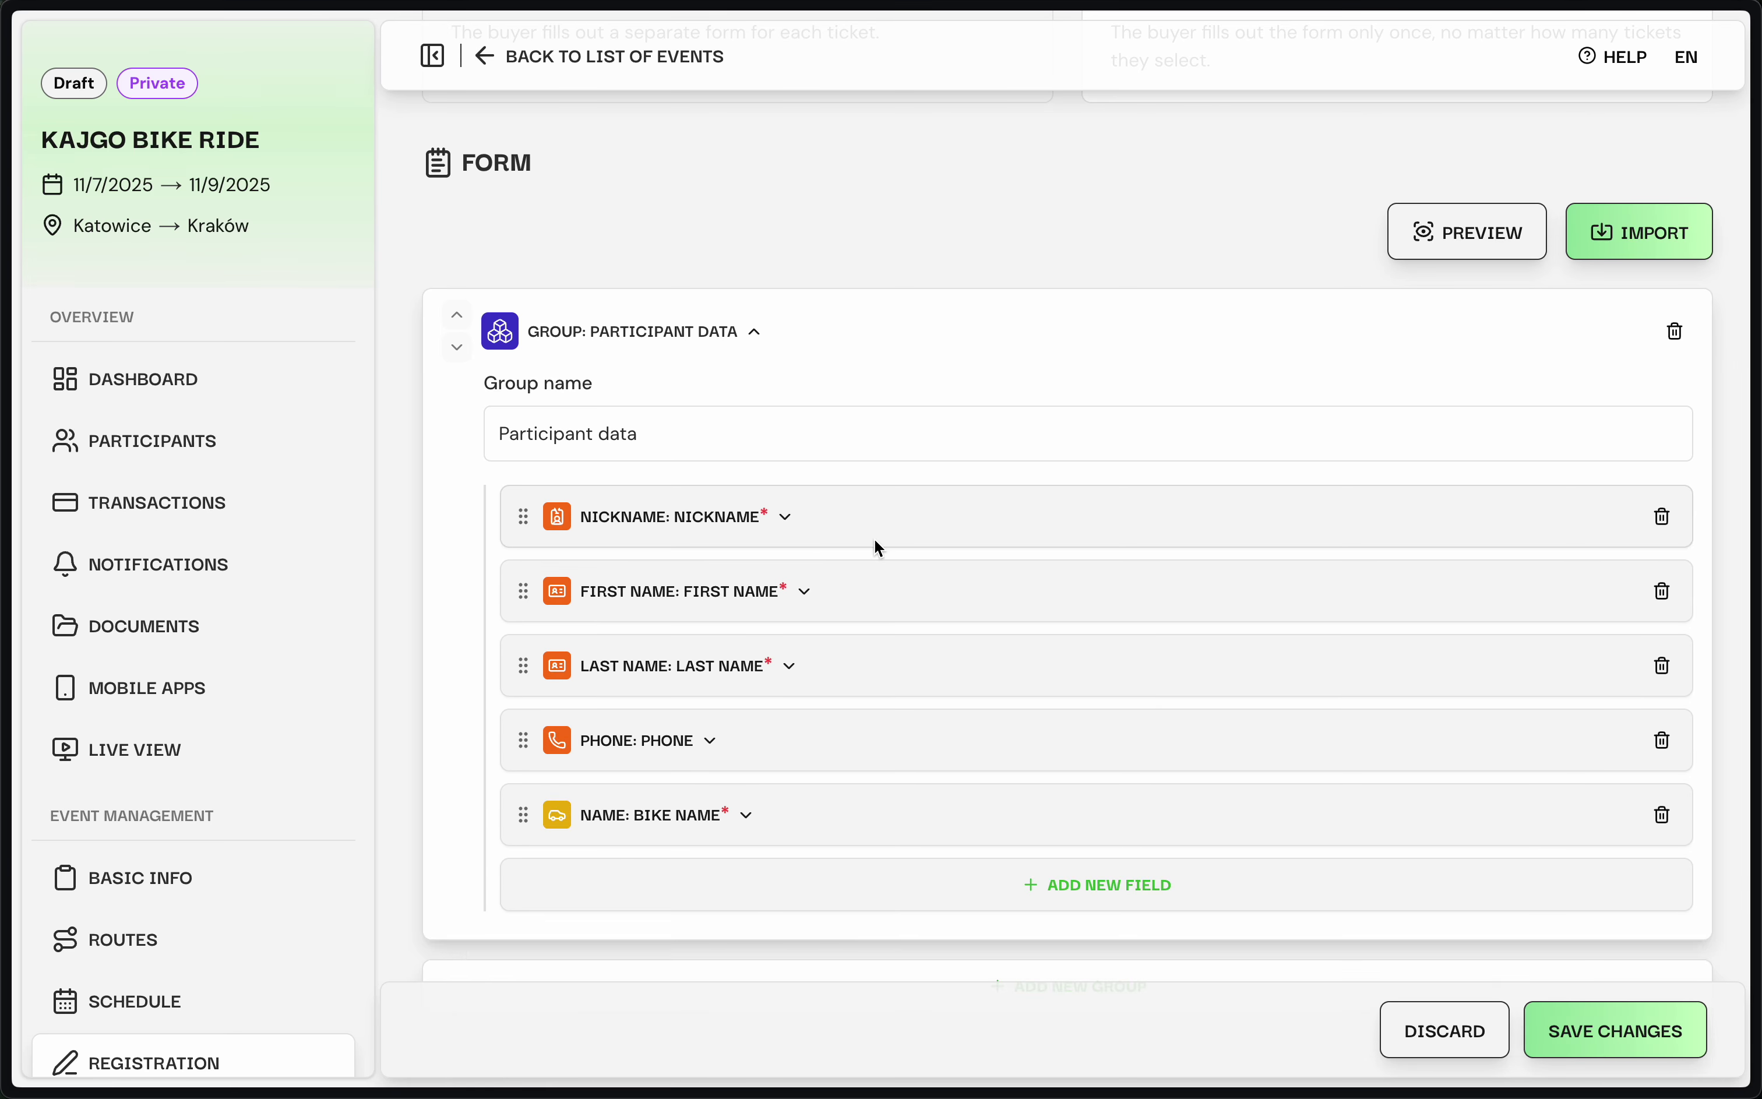
Add a new form group below the Participant data group
{"action": "scroll", "coordinate": [734, 372], "scroll_direction": "down", "scroll_amount": 2}
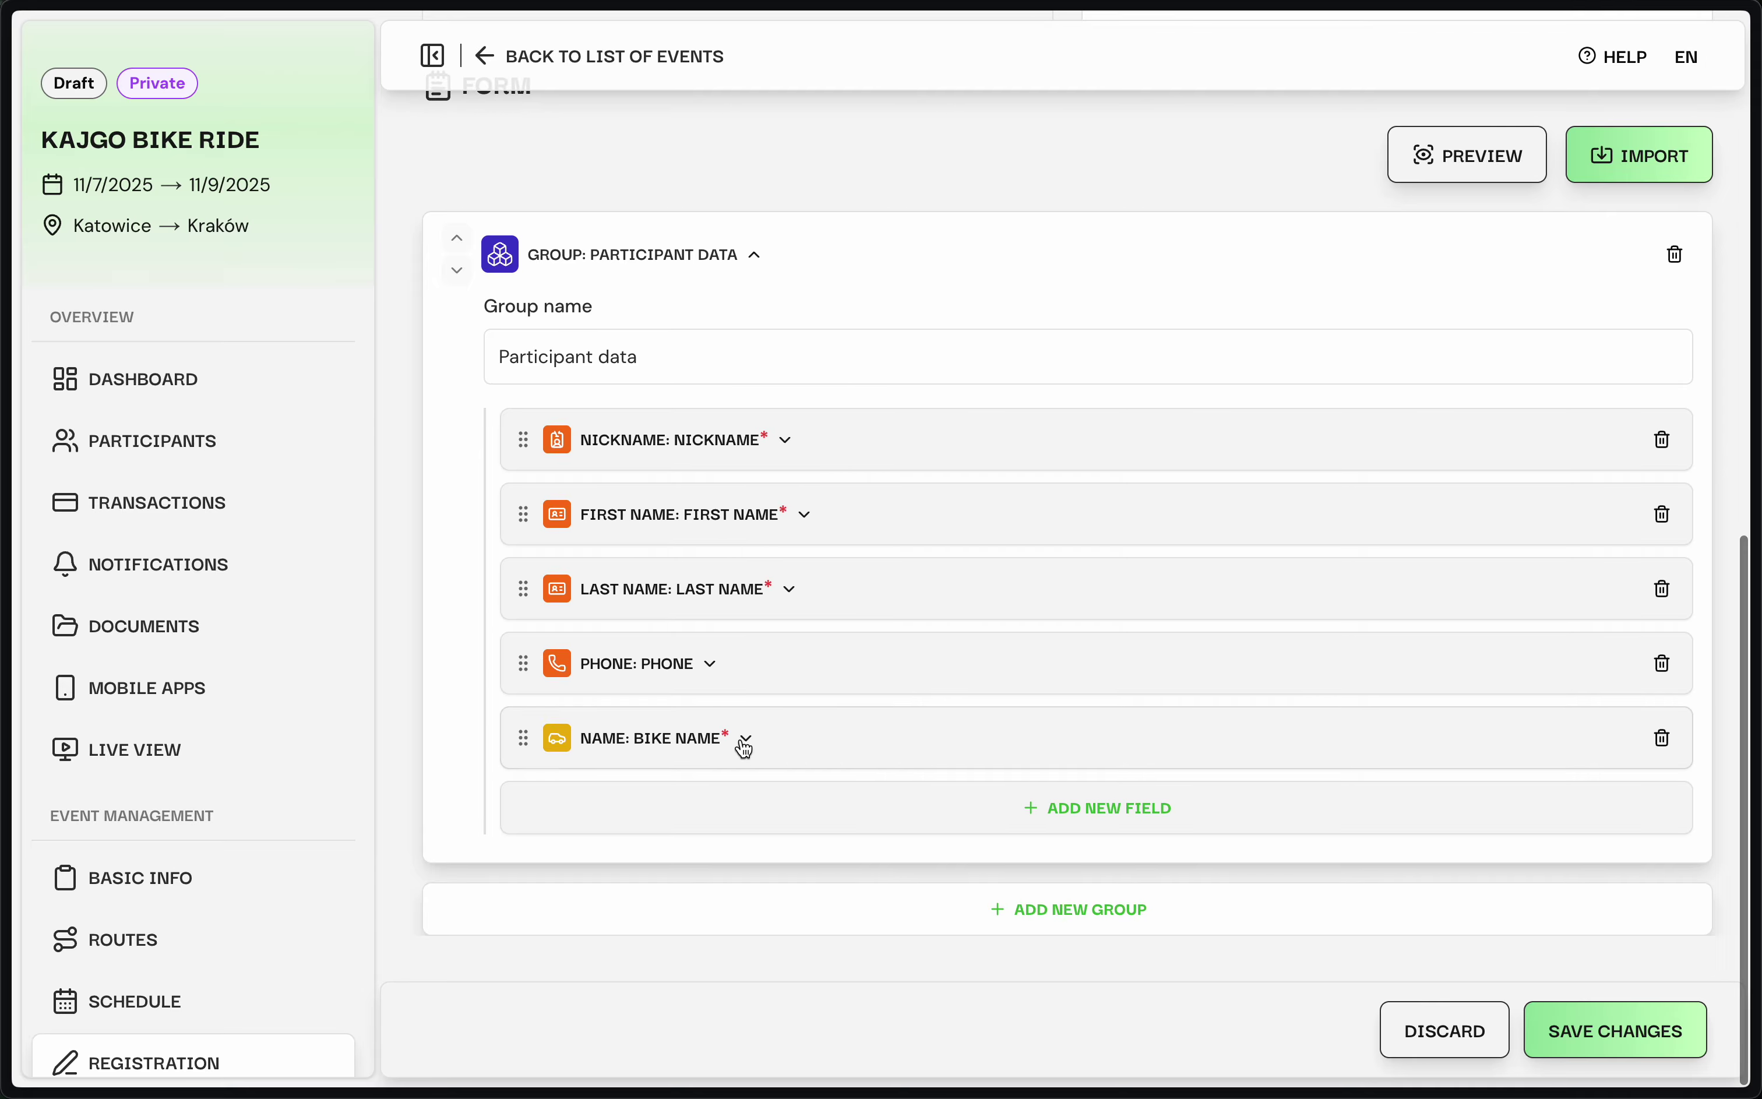
{"action": "left_click", "coordinate": [1133, 926]}
{"action": "scroll", "coordinate": [933, 927], "scroll_direction": "down", "scroll_amount": 3}
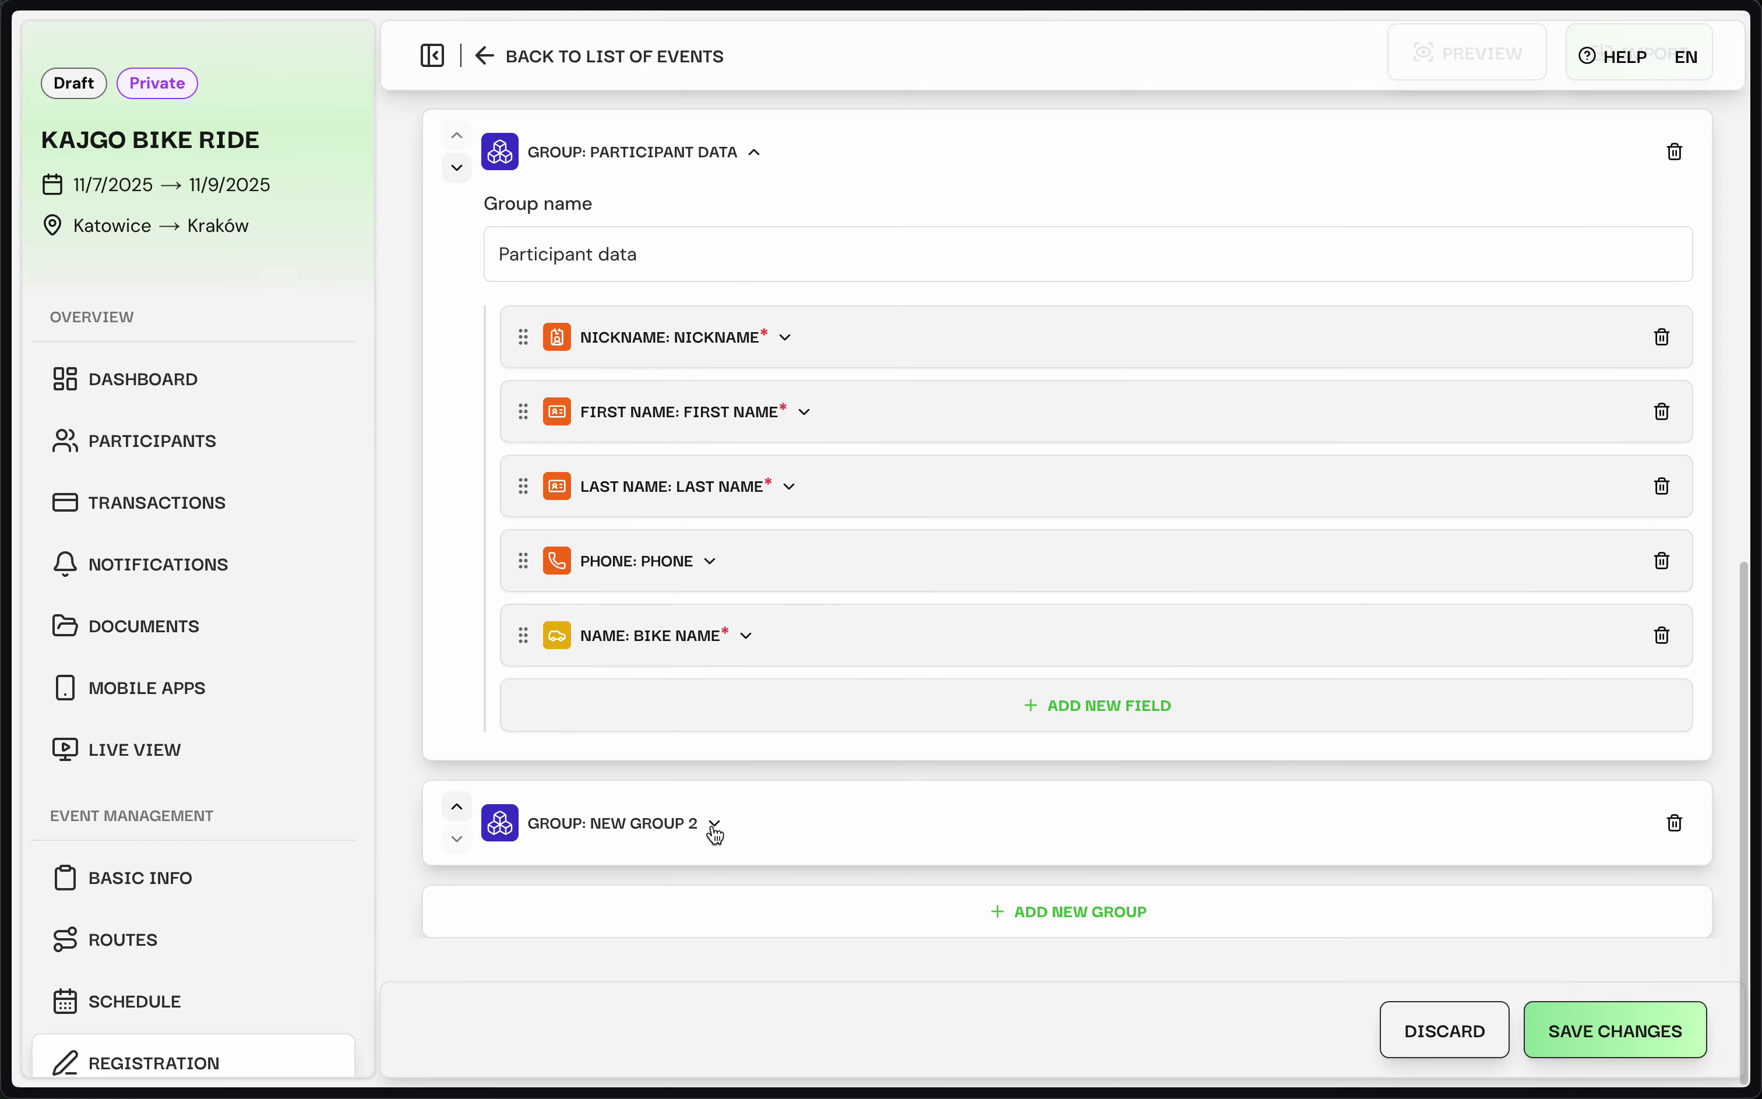
{"action": "left_click", "coordinate": [713, 827]}
{"action": "left_click", "coordinate": [713, 827]}
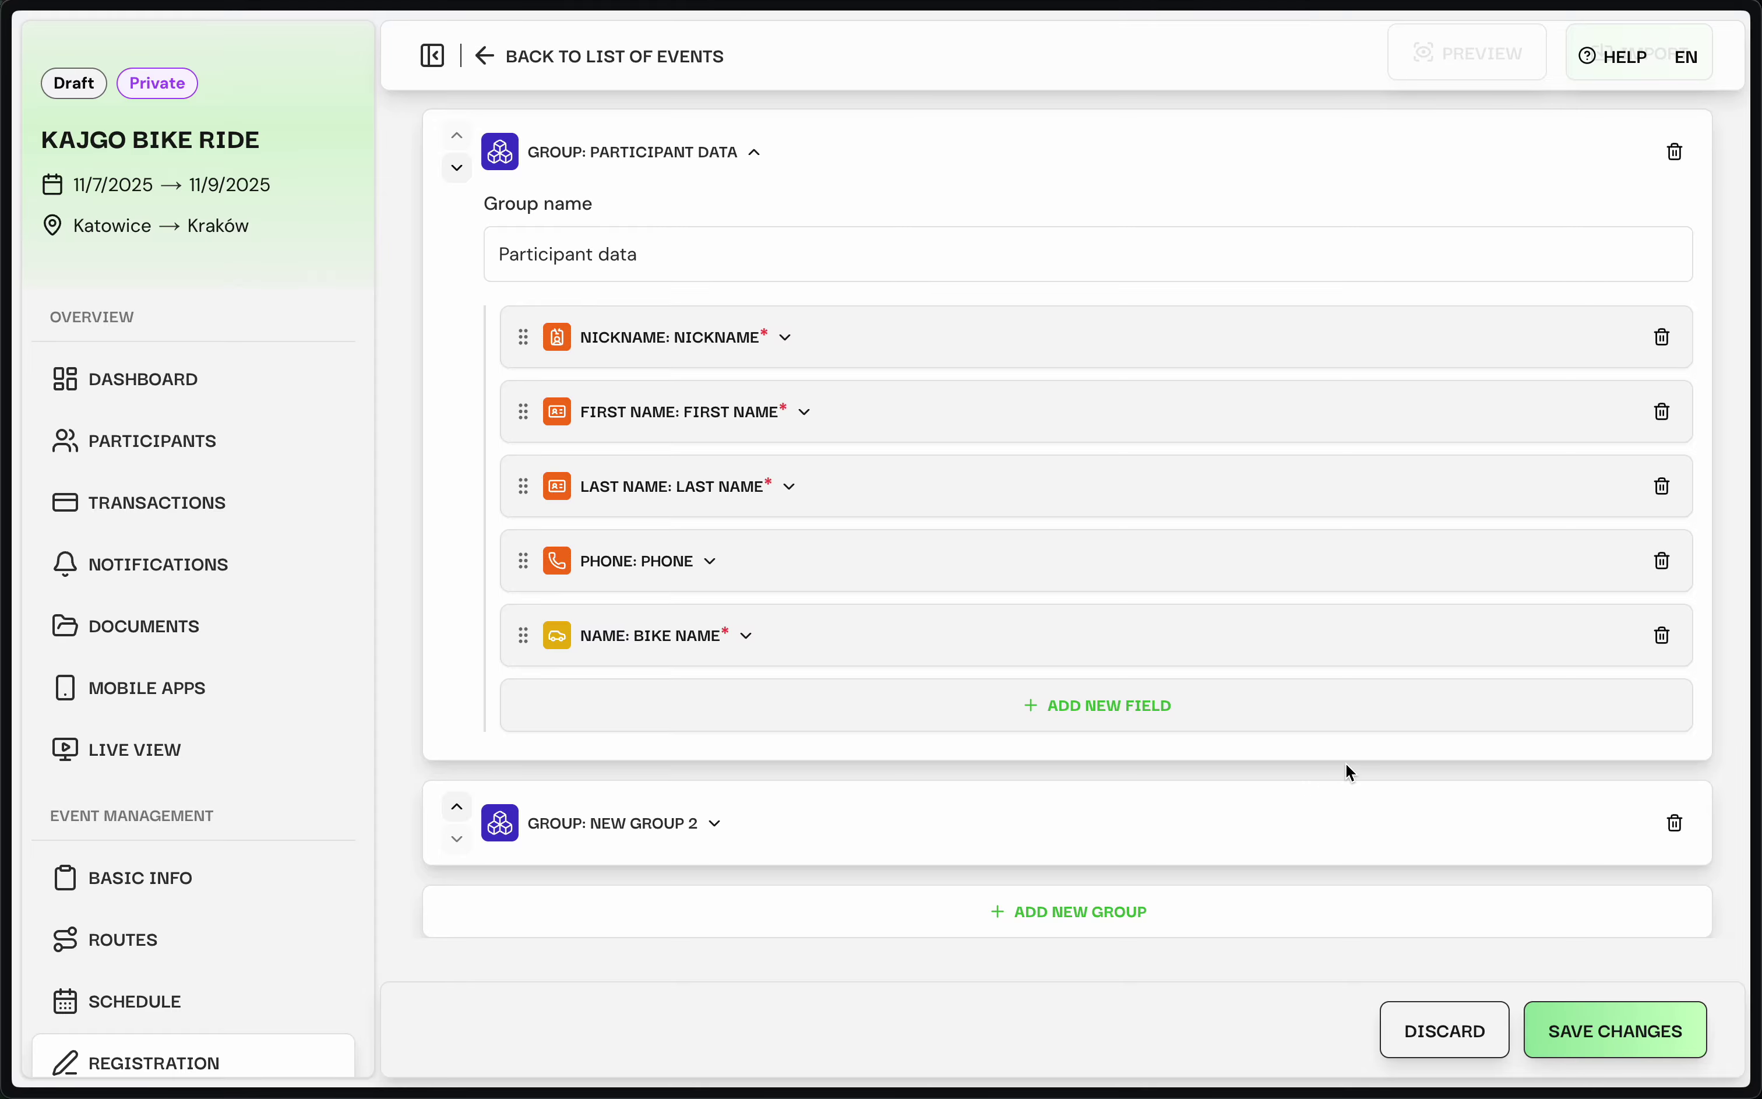
Preview the registration form, examine its participant fields and the phone country selector, and close the preview
{"action": "scroll", "coordinate": [1345, 762], "scroll_direction": "up", "scroll_amount": 3}
{"action": "left_click", "coordinate": [1468, 296]}
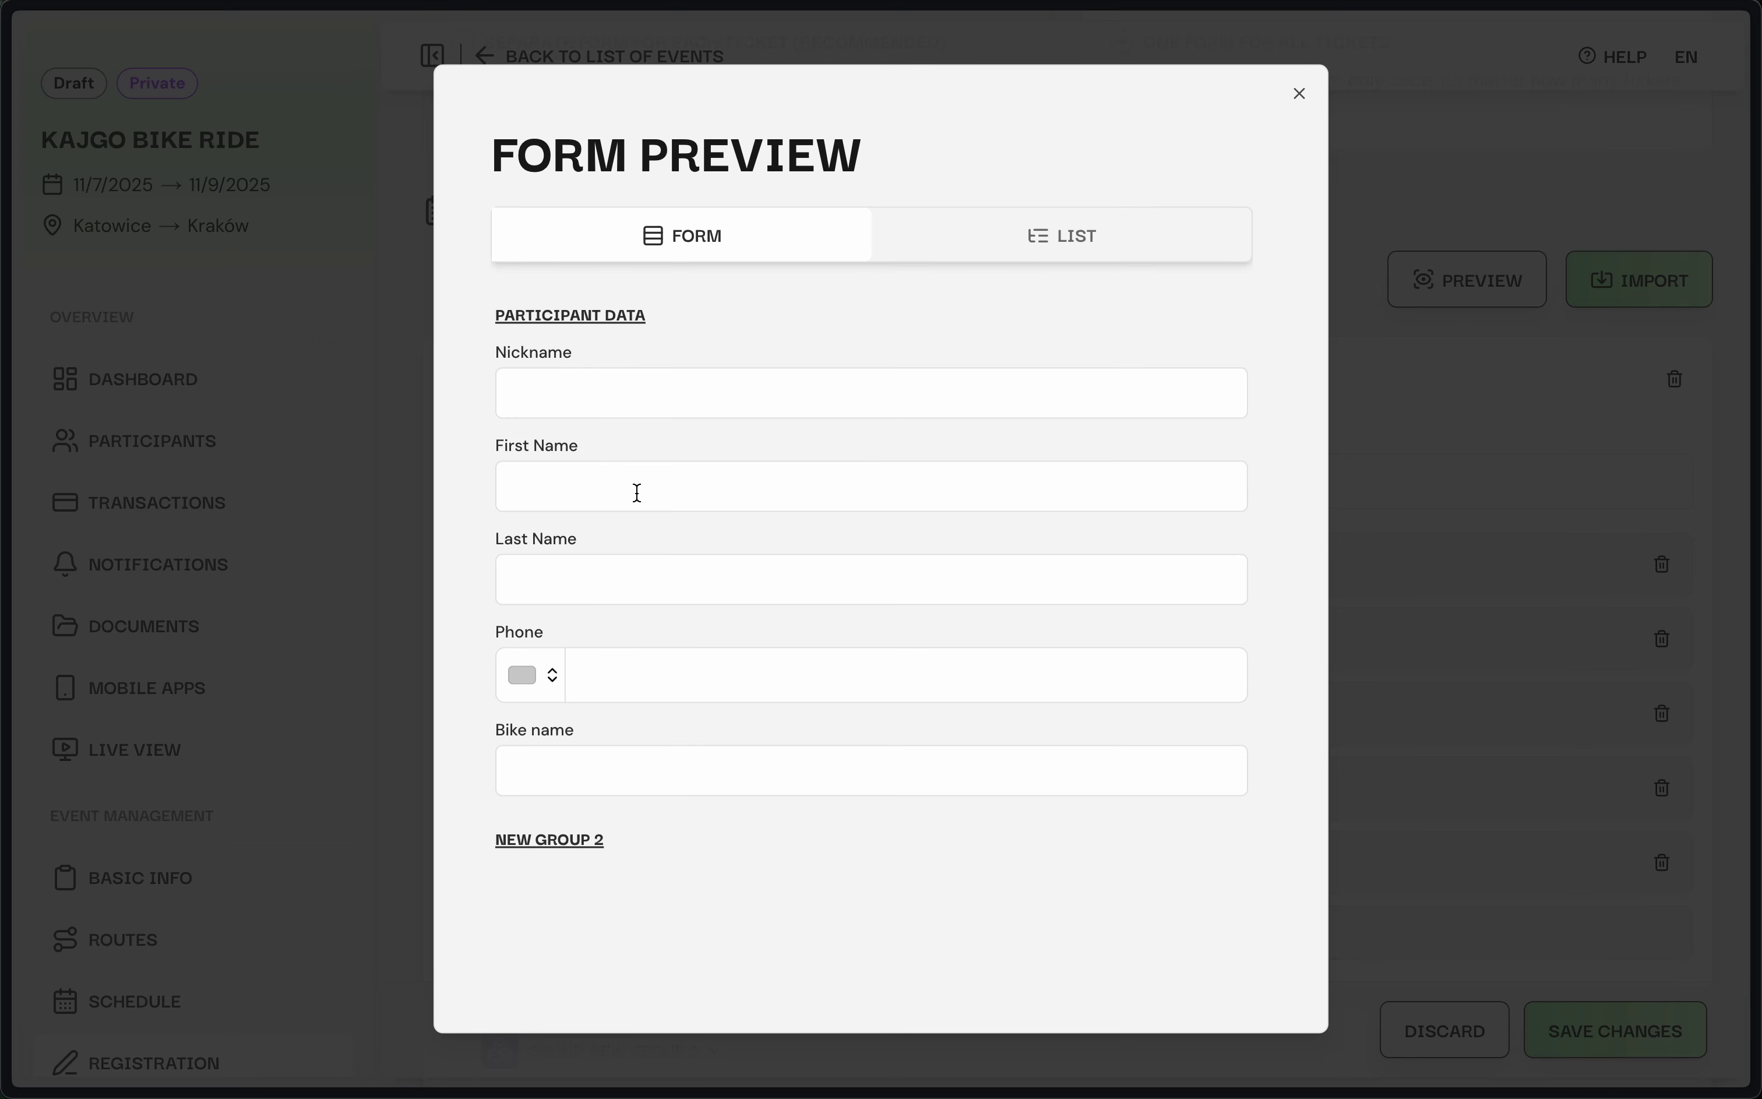
{"action": "left_click", "coordinate": [596, 395]}
{"action": "left_click", "coordinate": [608, 488]}
{"action": "left_click", "coordinate": [548, 585]}
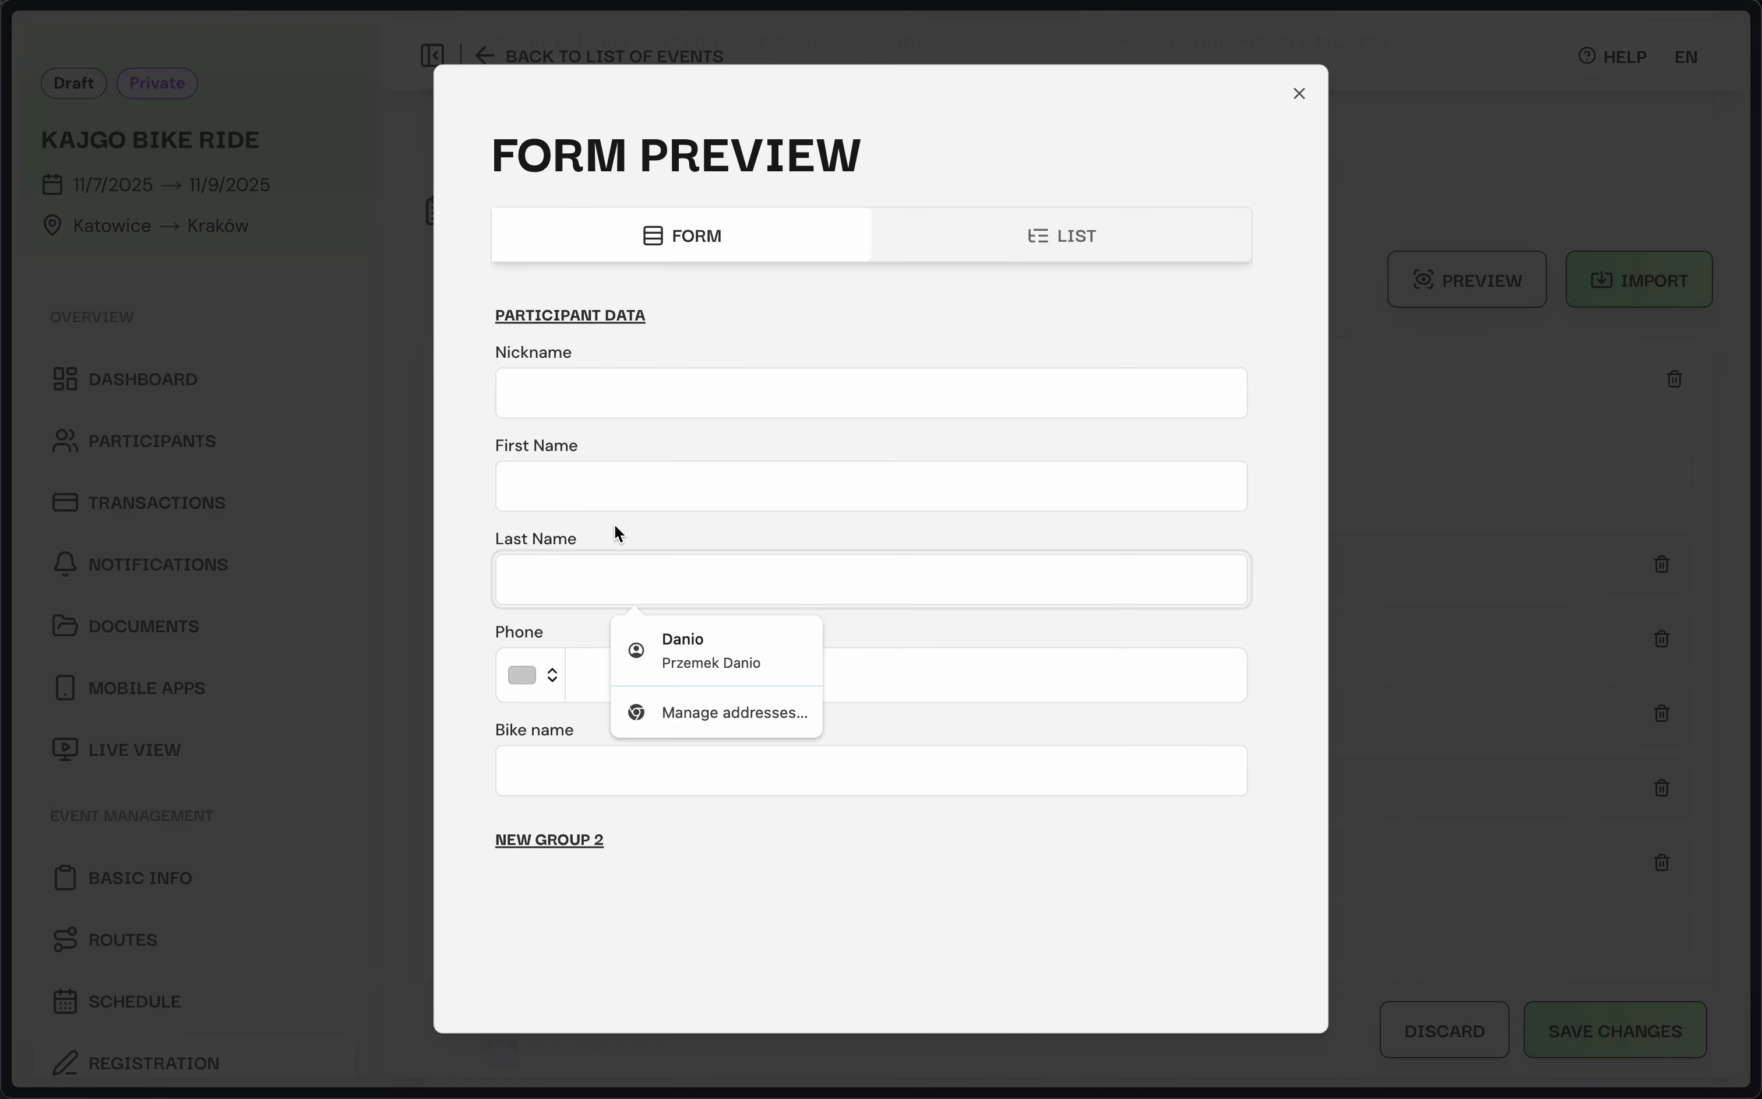
{"action": "left_click", "coordinate": [596, 530]}
{"action": "left_click", "coordinate": [550, 676]}
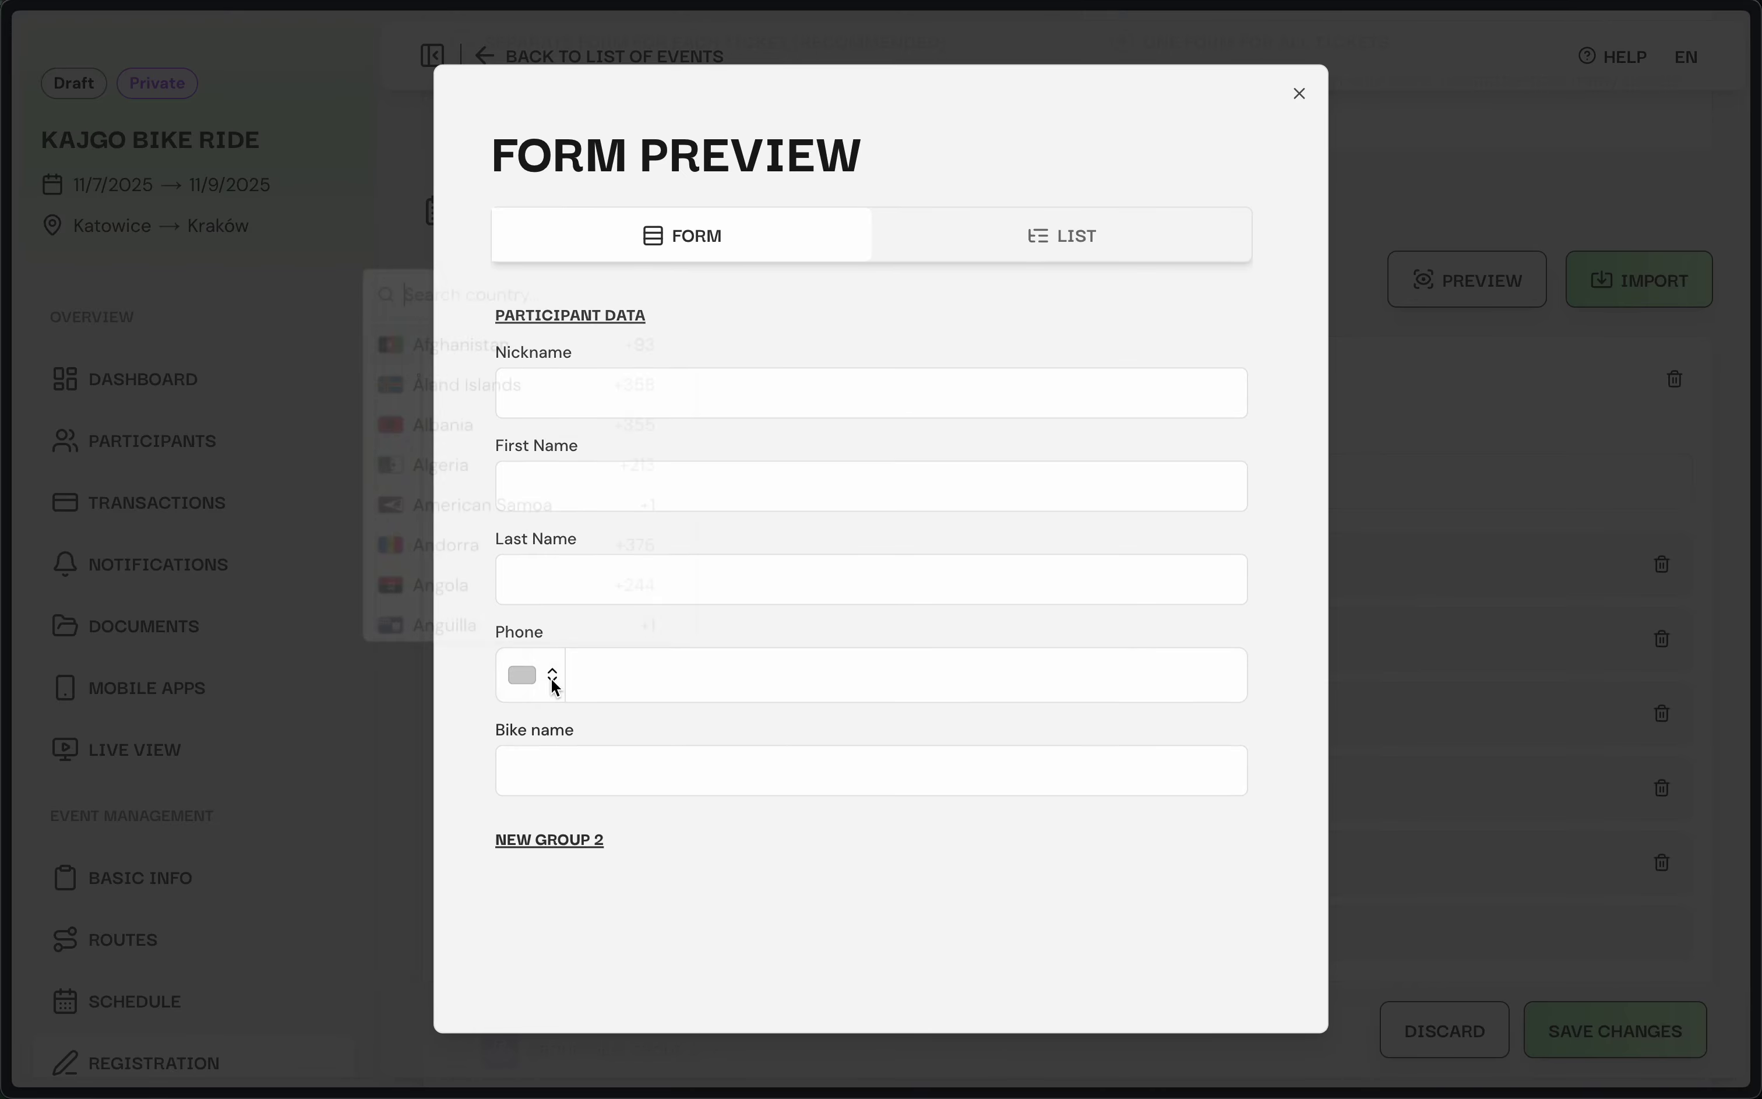
{"action": "left_click", "coordinate": [479, 725]}
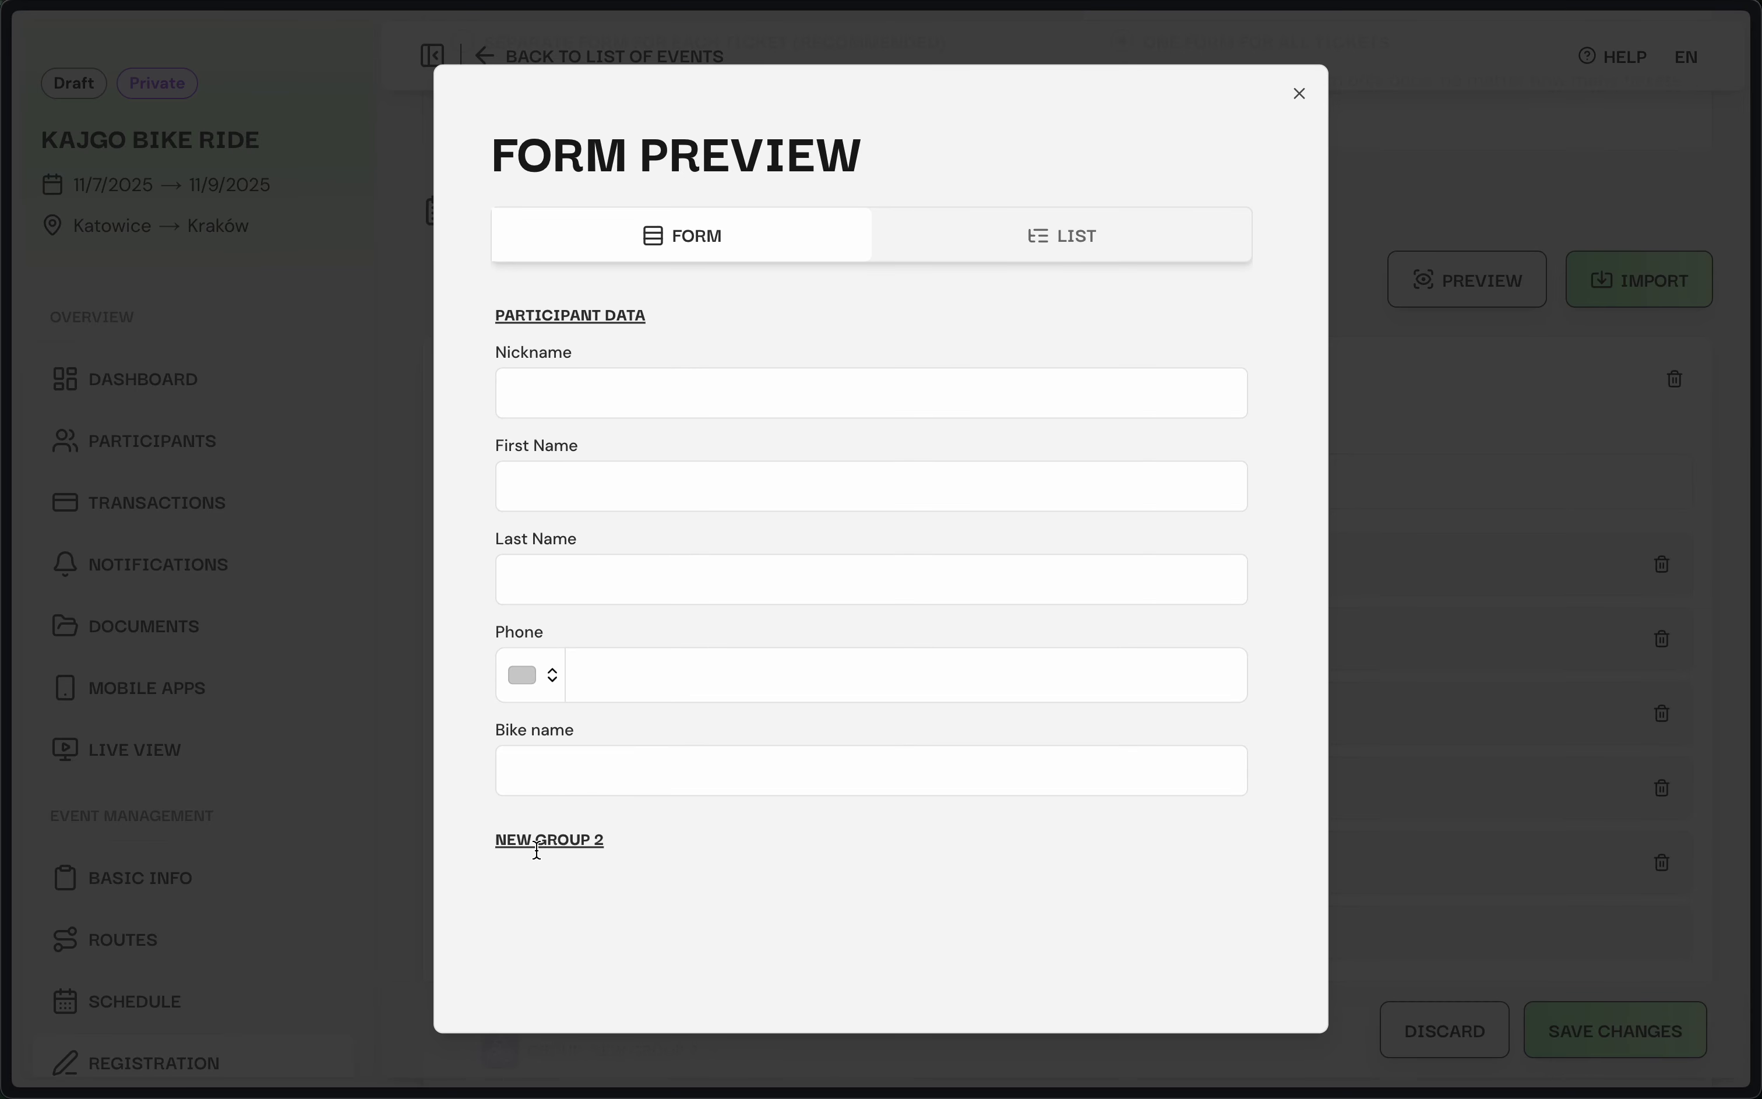
{"action": "left_click", "coordinate": [1298, 96]}
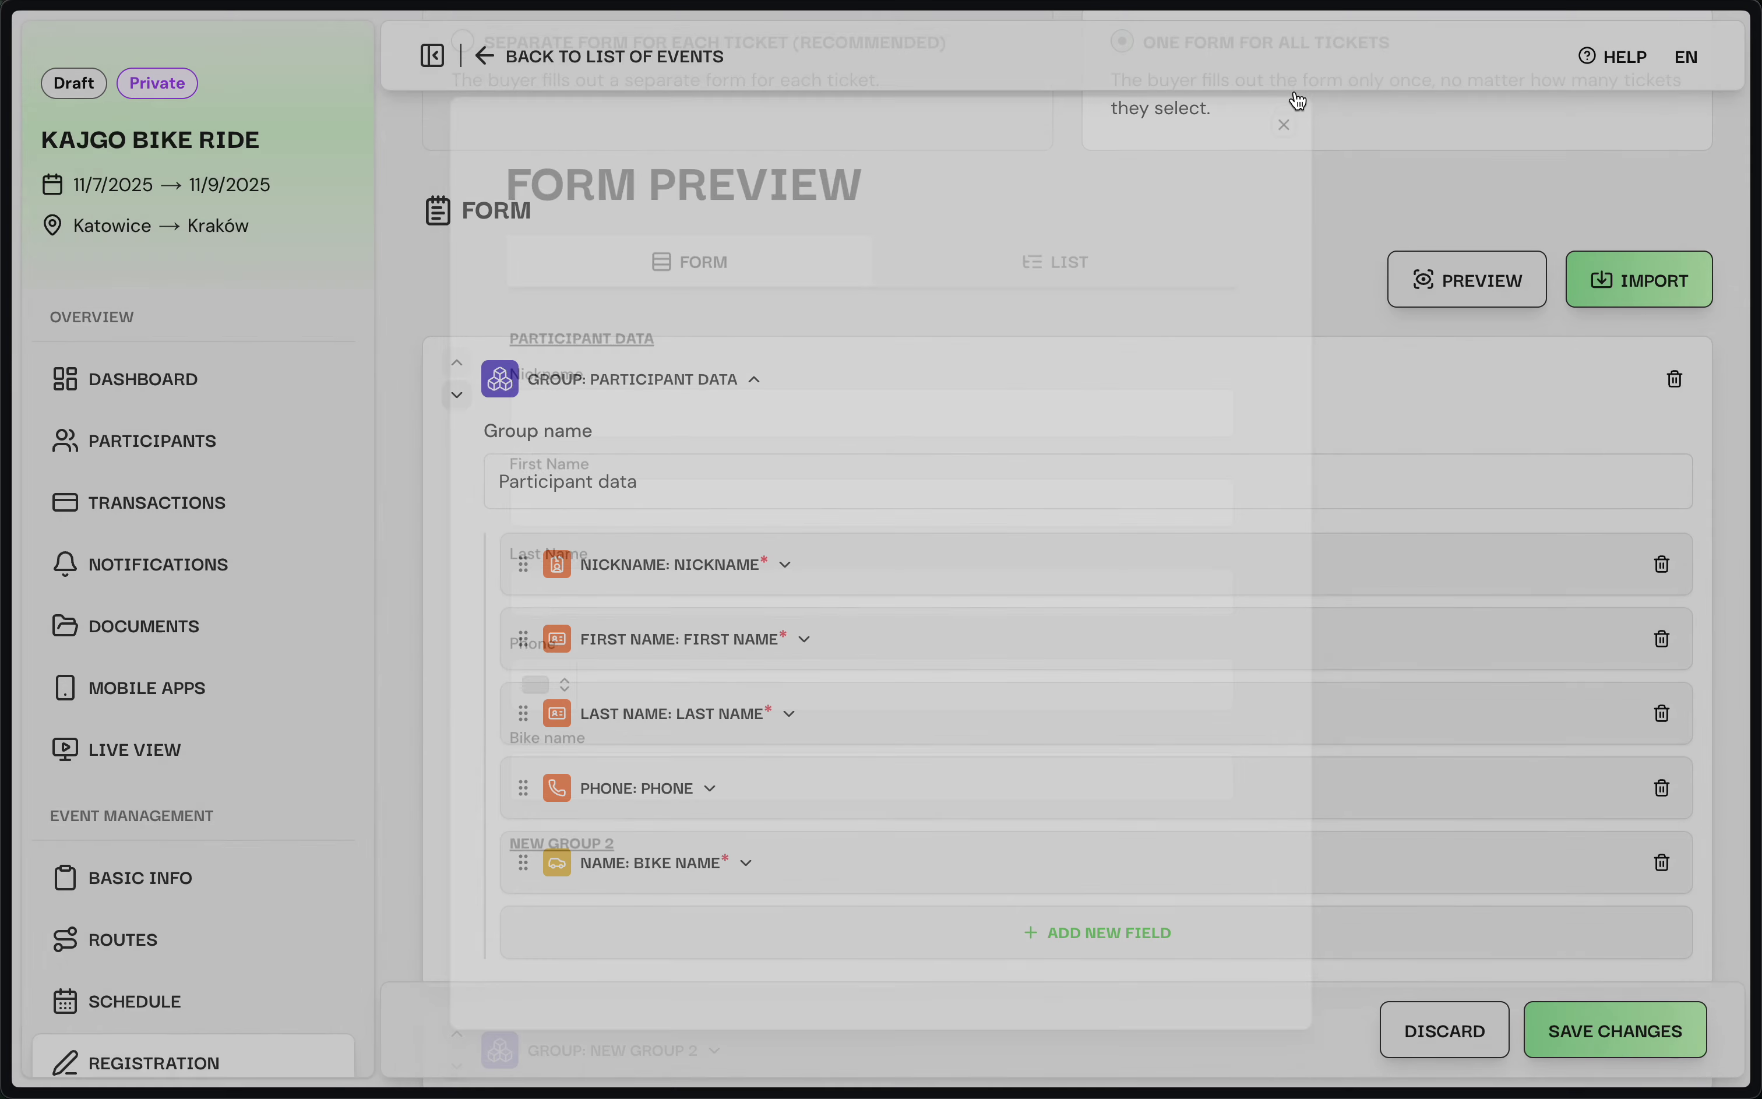
Delete the empty group below Participant data along with all its fields
{"action": "scroll", "coordinate": [1050, 641], "scroll_direction": "down", "scroll_amount": 3}
{"action": "left_click", "coordinate": [1674, 817]}
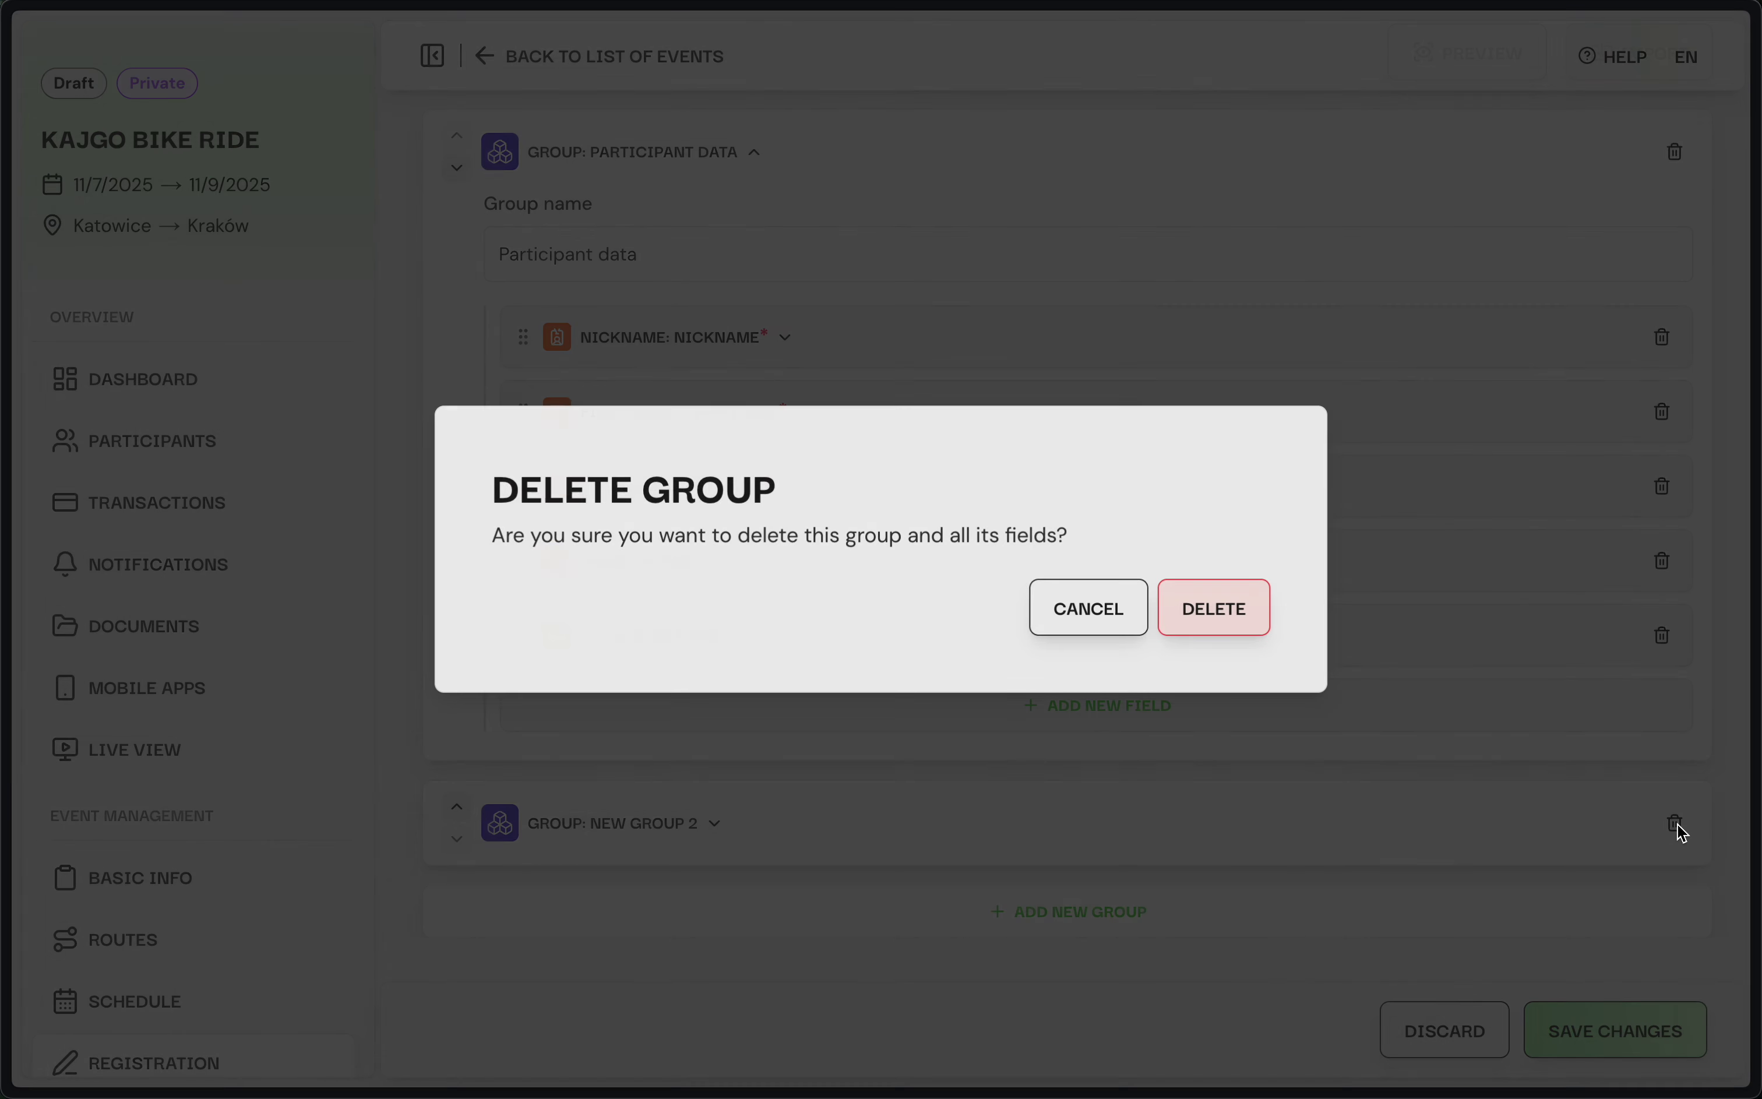
{"action": "left_click", "coordinate": [1195, 618]}
Review the registration options and selected template, and save the registration form changes
{"action": "scroll", "coordinate": [981, 553], "scroll_direction": "up", "scroll_amount": 5}
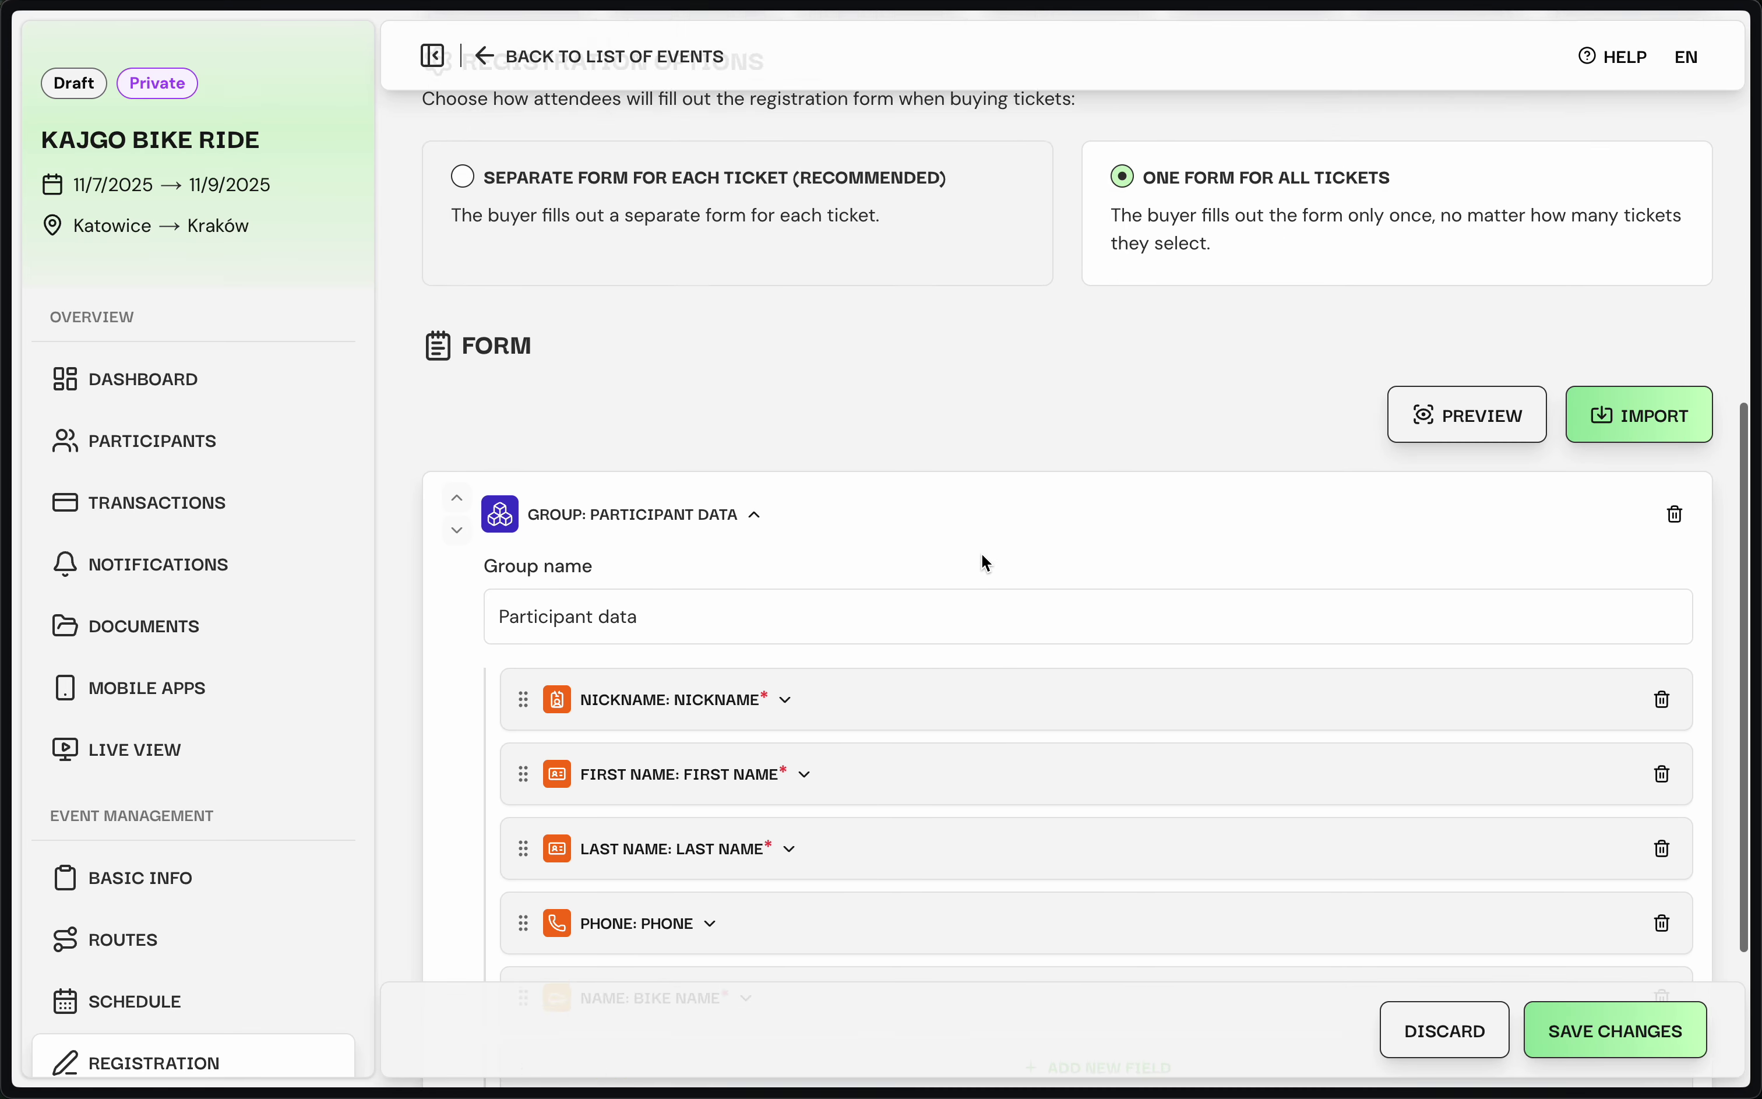
{"action": "scroll", "coordinate": [989, 623], "scroll_direction": "up", "scroll_amount": 3}
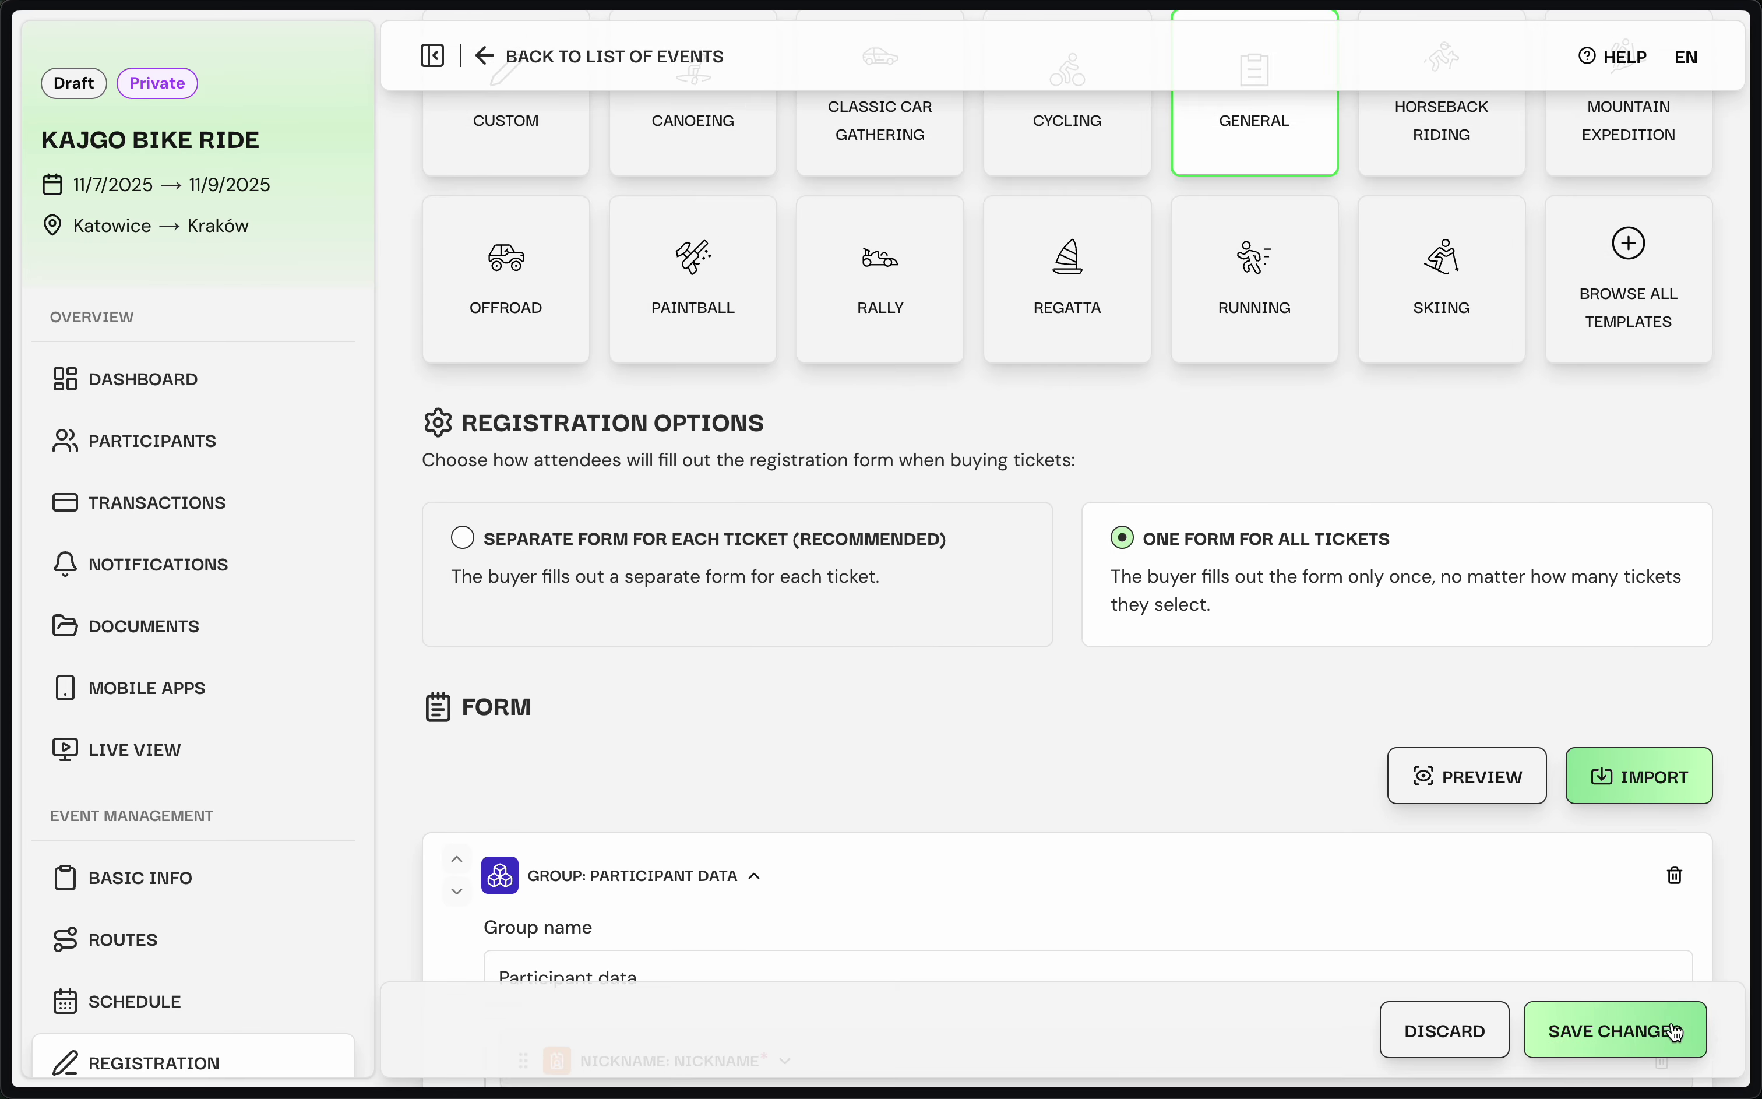
{"action": "scroll", "coordinate": [1160, 739], "scroll_direction": "up", "scroll_amount": 3}
{"action": "scroll", "coordinate": [1160, 742], "scroll_direction": "up", "scroll_amount": 3}
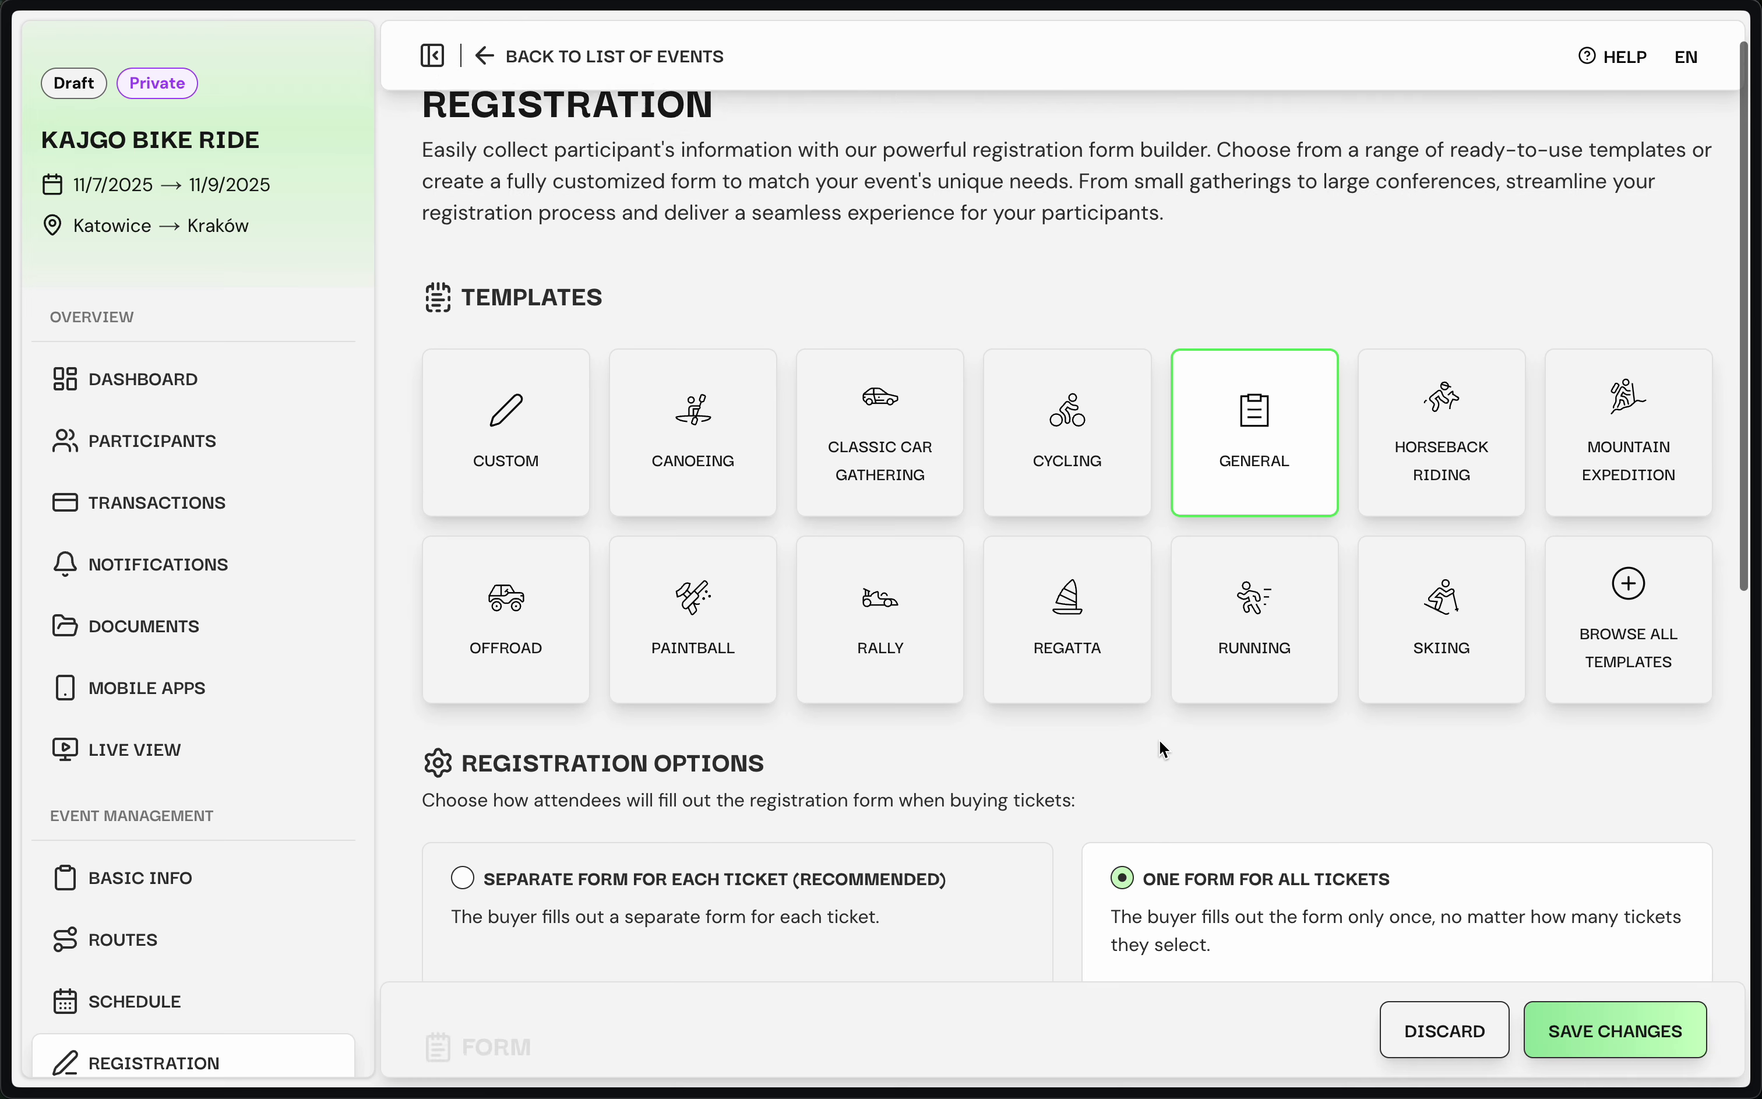
{"action": "left_click", "coordinate": [1615, 1035]}
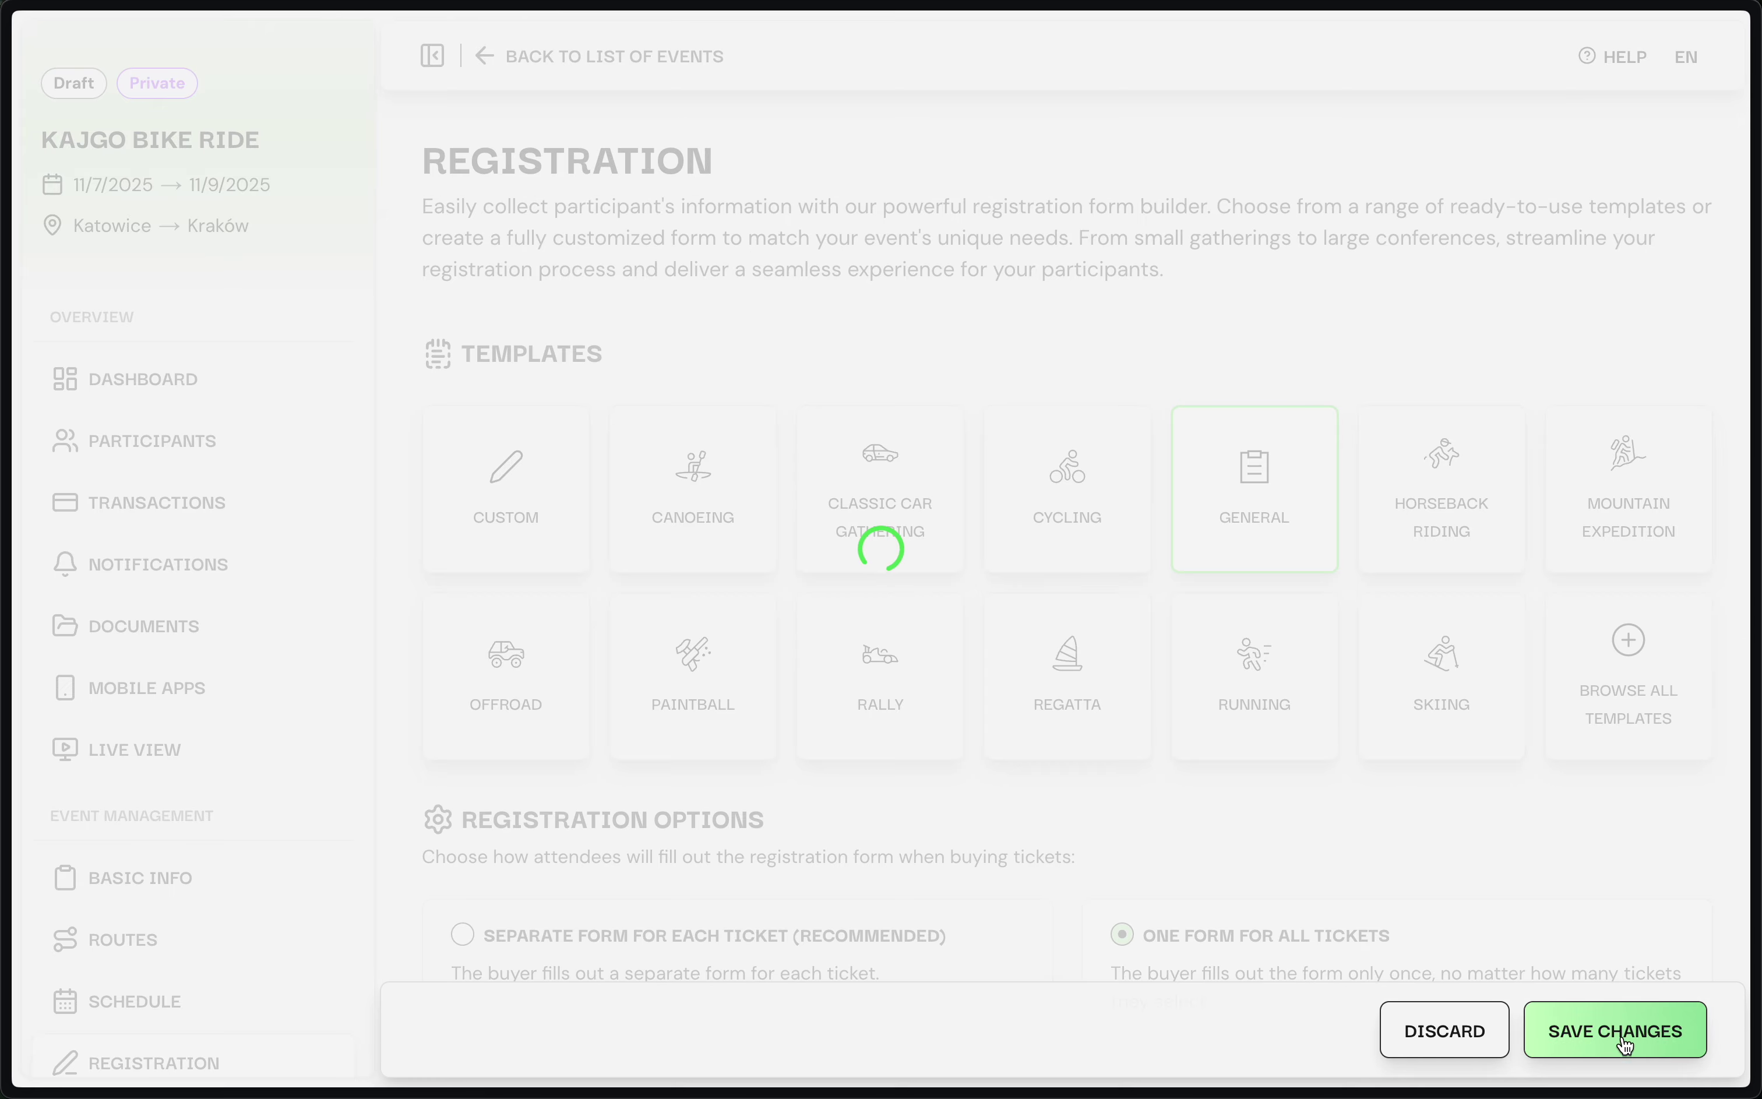